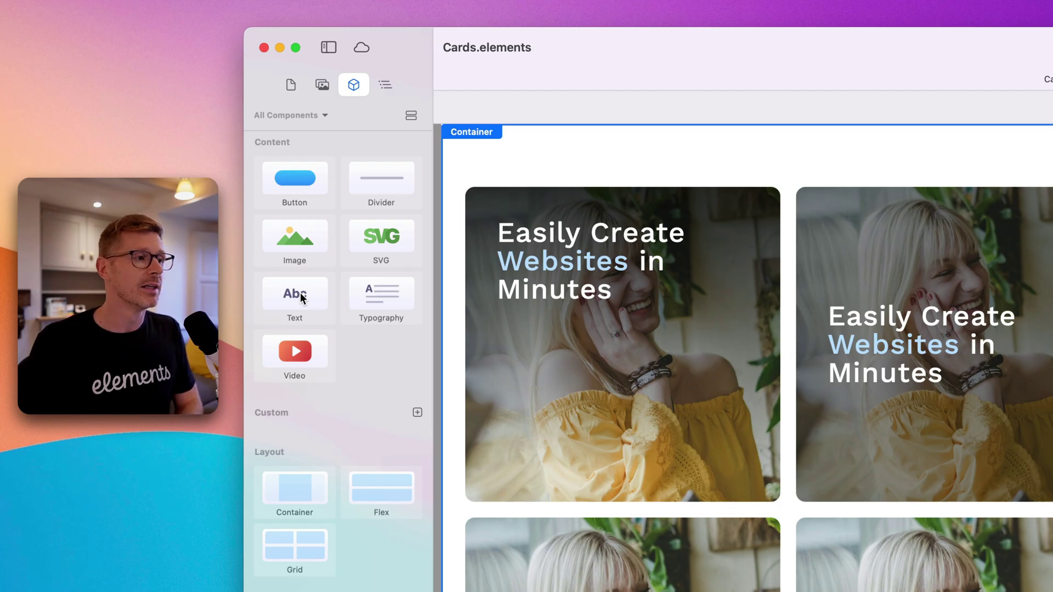
# Step: Examine the HTML tag options available for the heading text in the first card
pyautogui.click(586, 265)
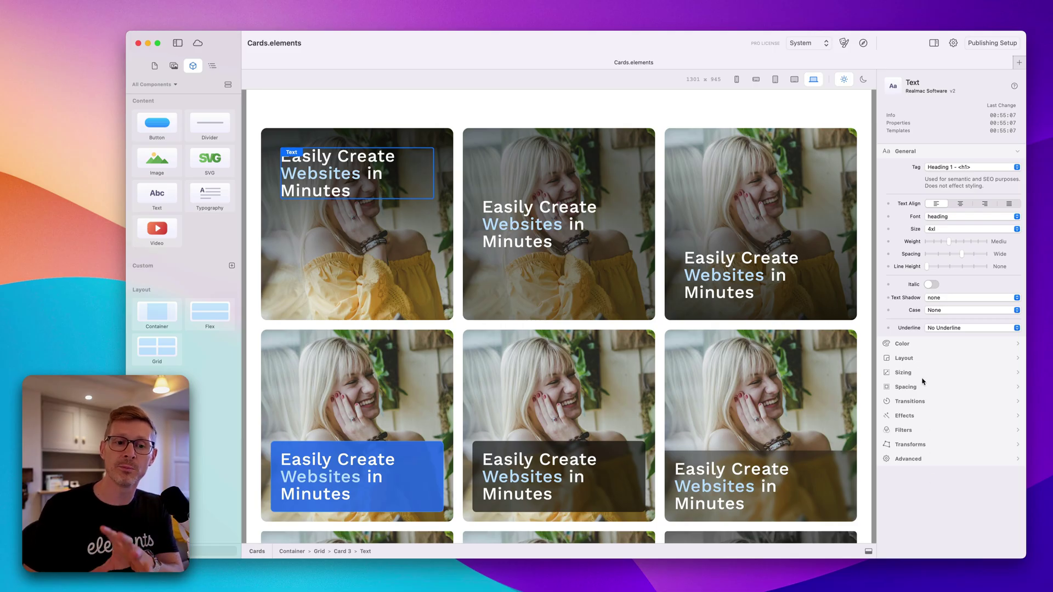
pyautogui.click(947, 166)
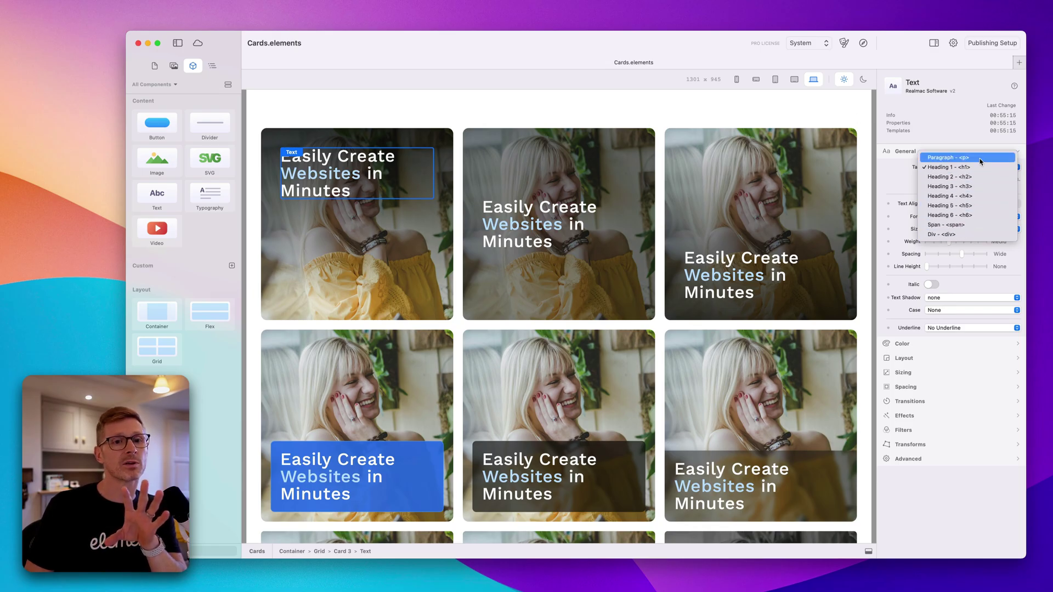
pyautogui.click(983, 141)
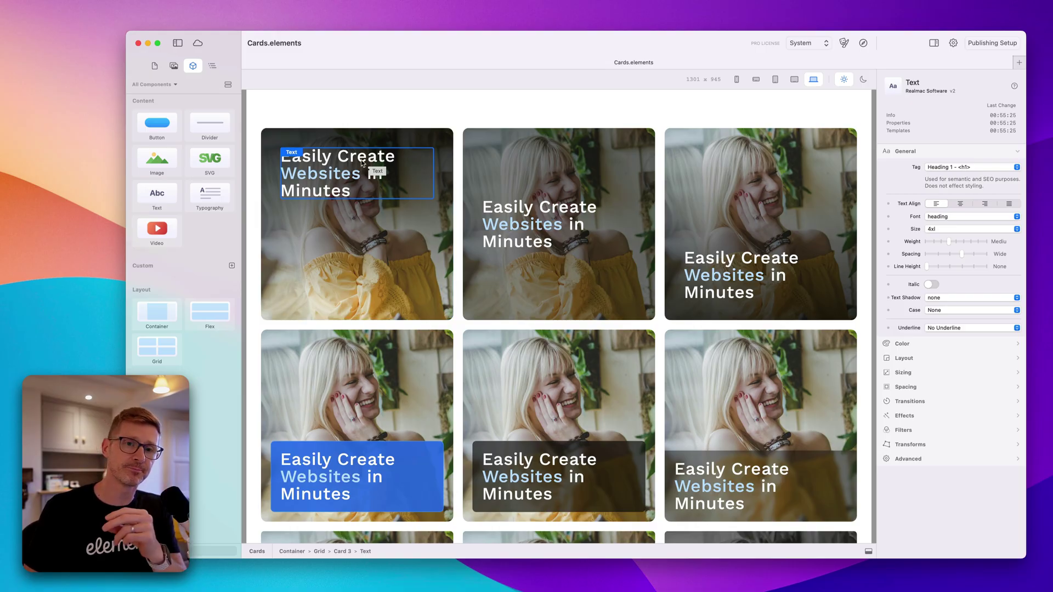
pyautogui.click(971, 166)
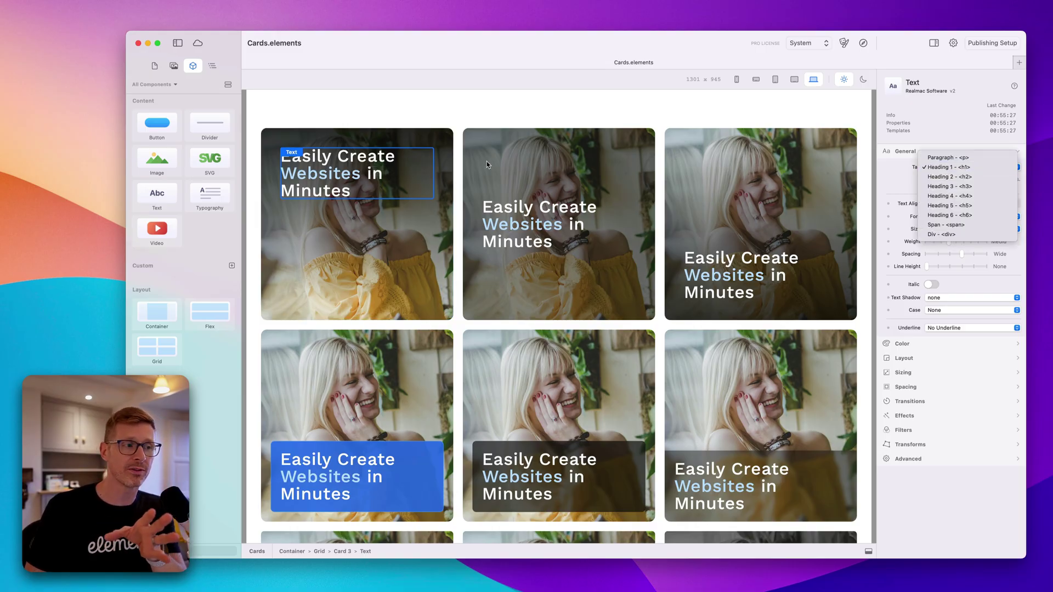
pyautogui.click(954, 167)
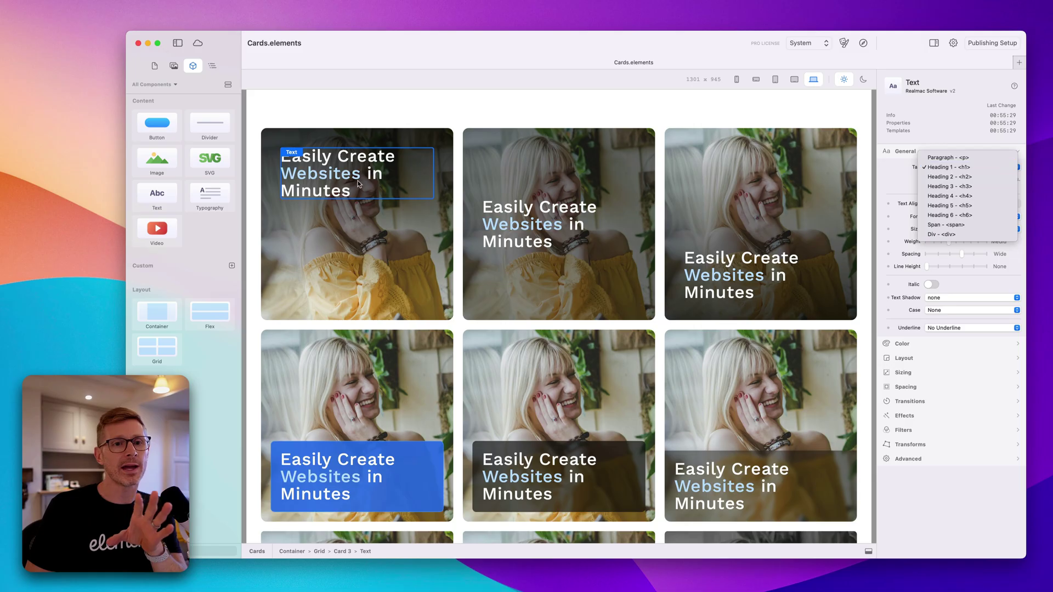
# Step: Review the size choices and the weight and spacing settings of the first card's heading, keeping size 4xl
pyautogui.click(963, 229)
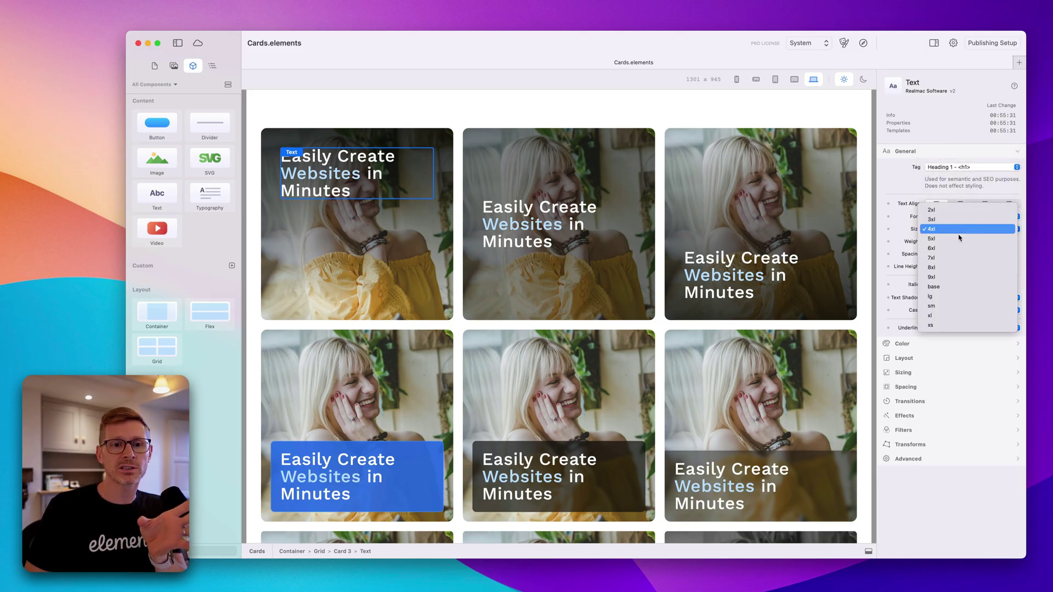
pyautogui.click(959, 218)
pyautogui.click(961, 230)
pyautogui.click(961, 239)
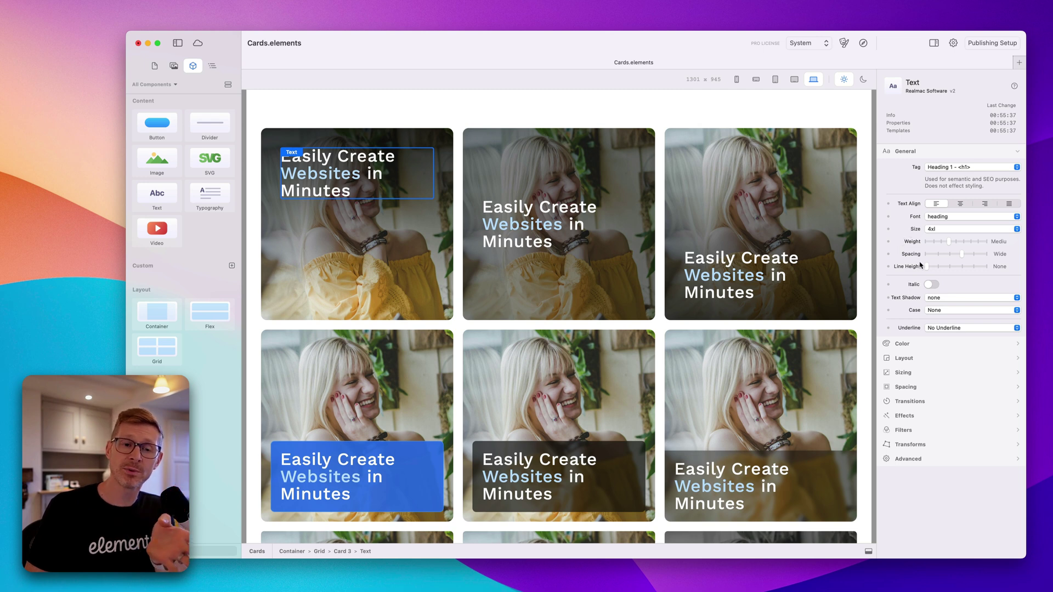
pyautogui.moveTo(949, 243)
pyautogui.mouseDown()
pyautogui.moveTo(932, 245)
pyautogui.moveTo(984, 253)
pyautogui.moveTo(963, 252)
pyautogui.mouseUp()
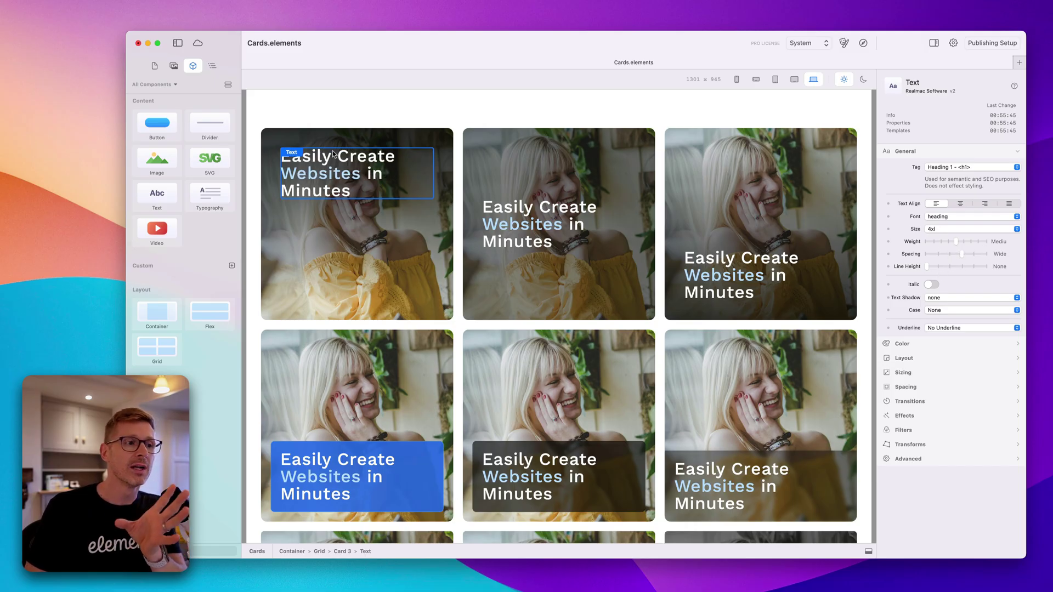
# Step: Set an inline text color of amber on the word "Create" in the first card's heading
pyautogui.doubleClick(369, 163)
pyautogui.doubleClick(375, 159)
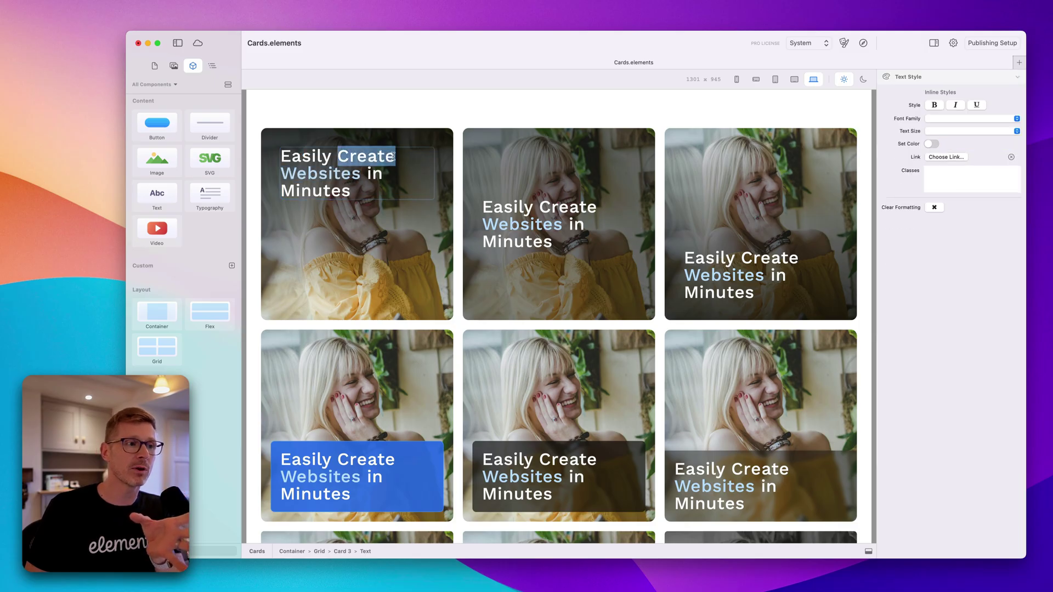
pyautogui.click(931, 144)
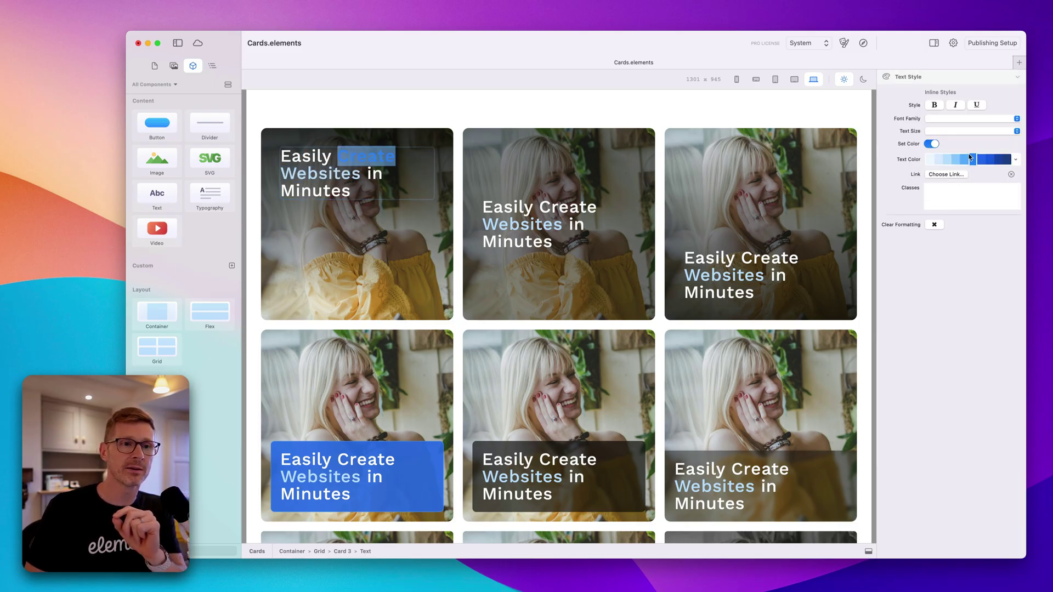
pyautogui.click(1016, 162)
pyautogui.press('Up')
pyautogui.press('Up')
pyautogui.press('Up')
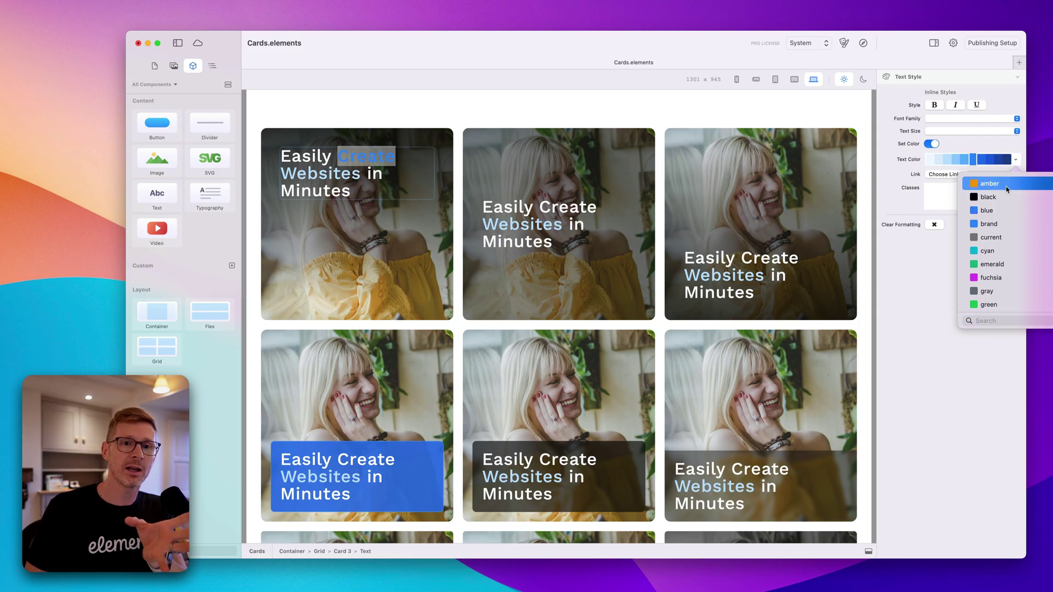
pyautogui.press('Return')
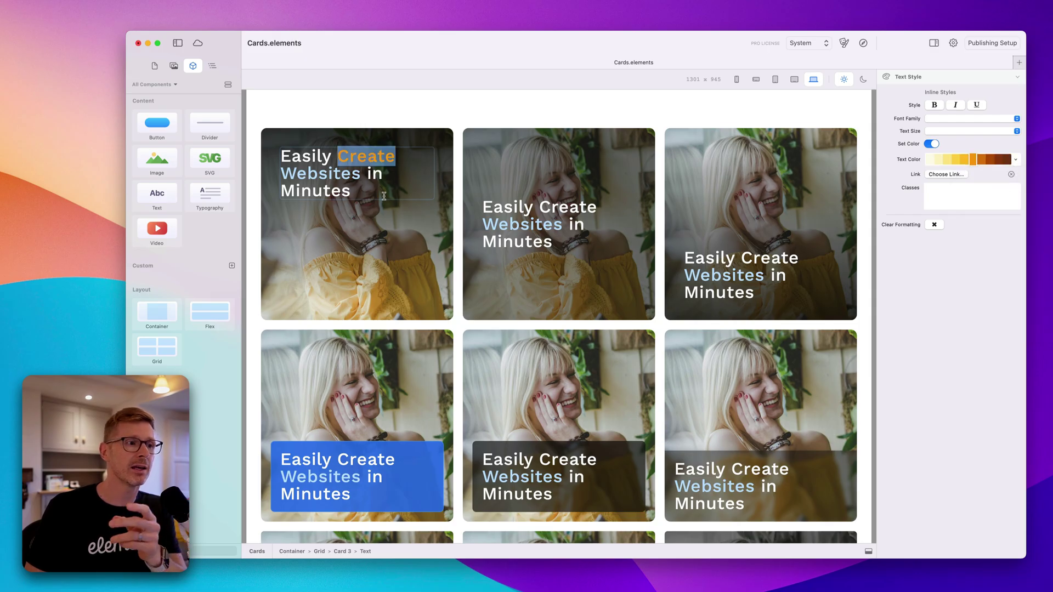
# Step: Italicize the word "Create" in the first card's heading and set its font family to Crimson Serif
pyautogui.click(955, 105)
pyautogui.click(397, 253)
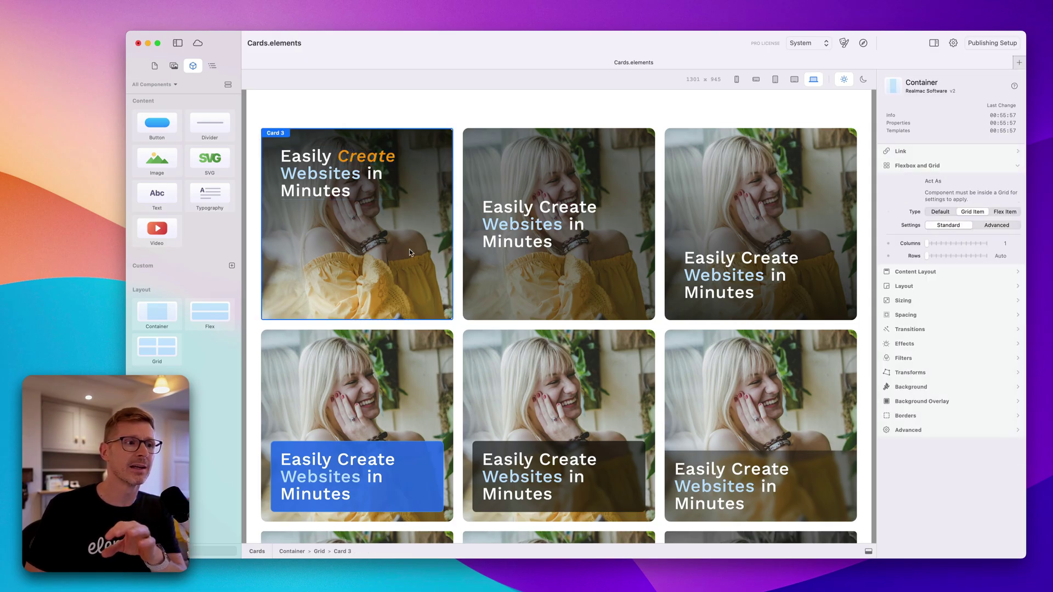
pyautogui.doubleClick(371, 175)
pyautogui.click(989, 120)
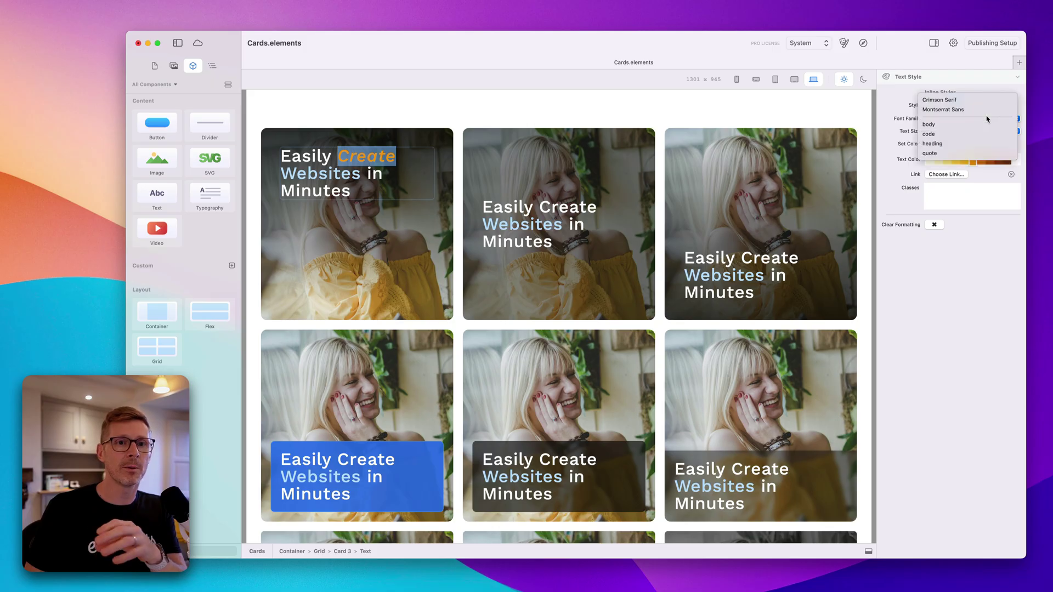
pyautogui.click(985, 100)
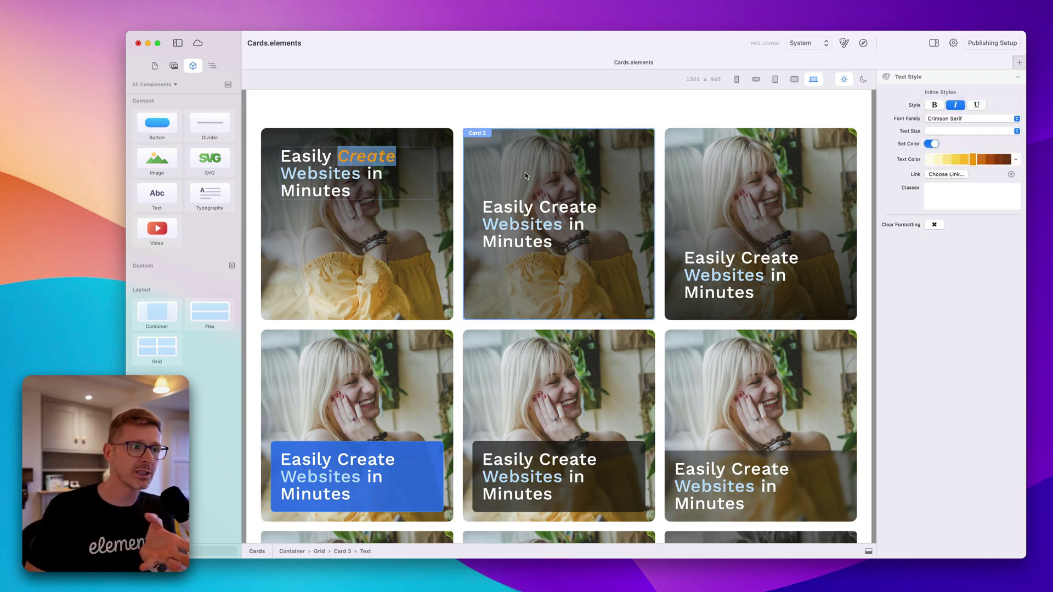
pyautogui.click(408, 216)
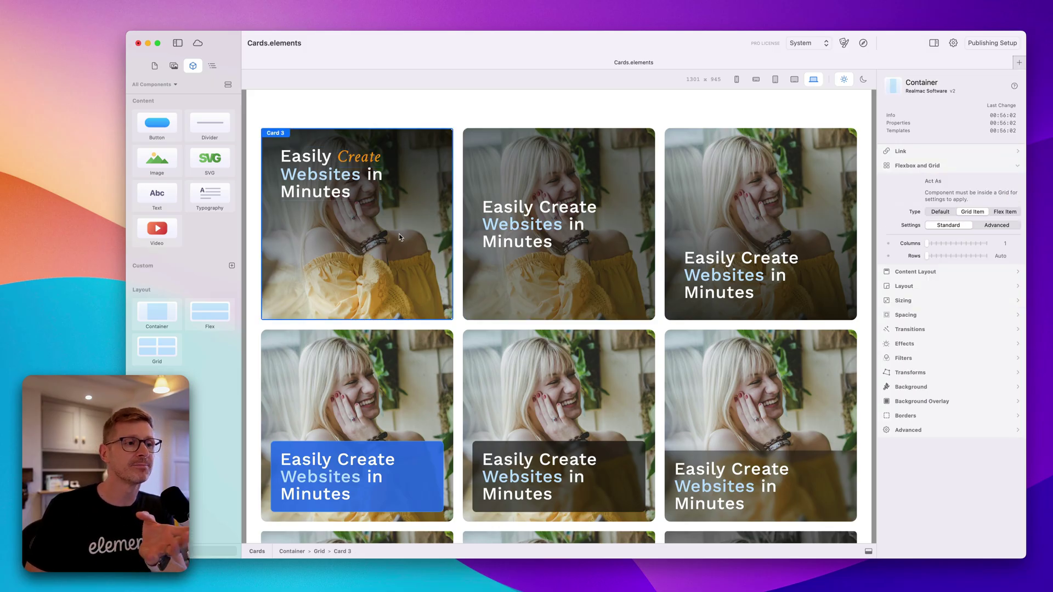
# Step: Look over the text in the other card designs further down the page
pyautogui.click(391, 192)
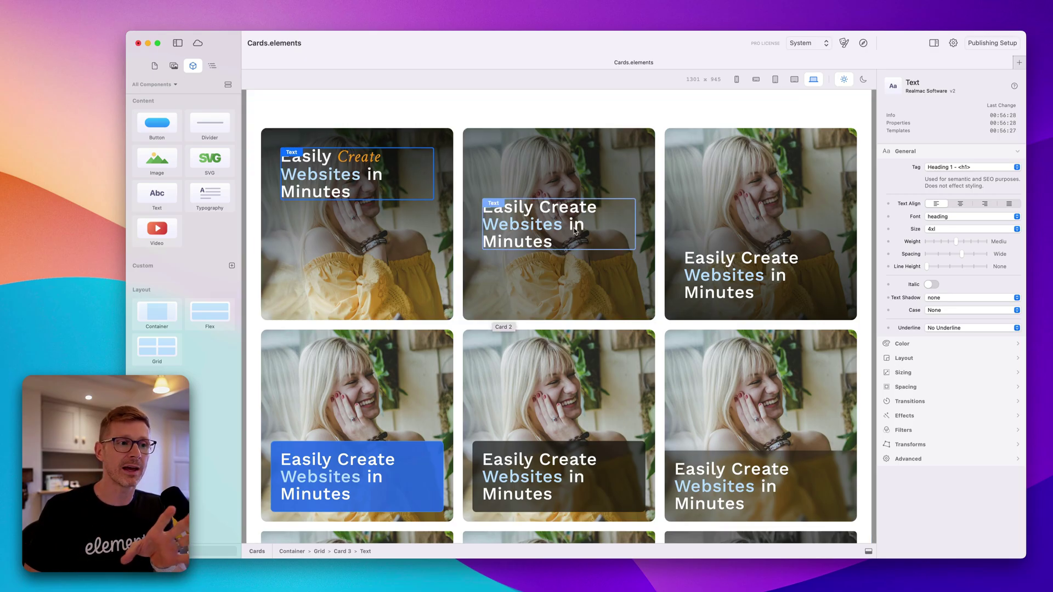
pyautogui.scroll(-5, 488, 201)
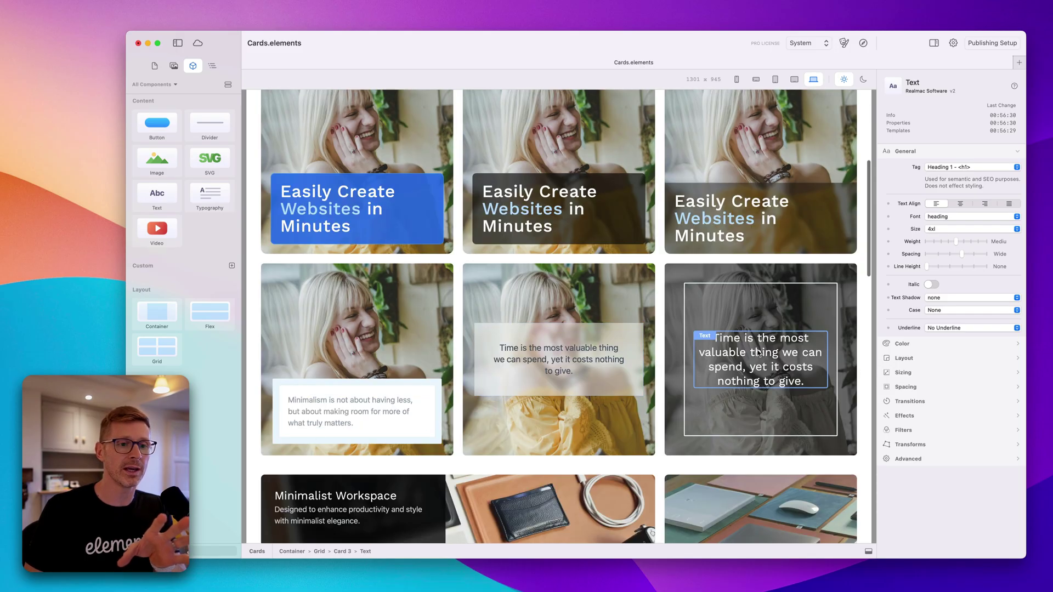
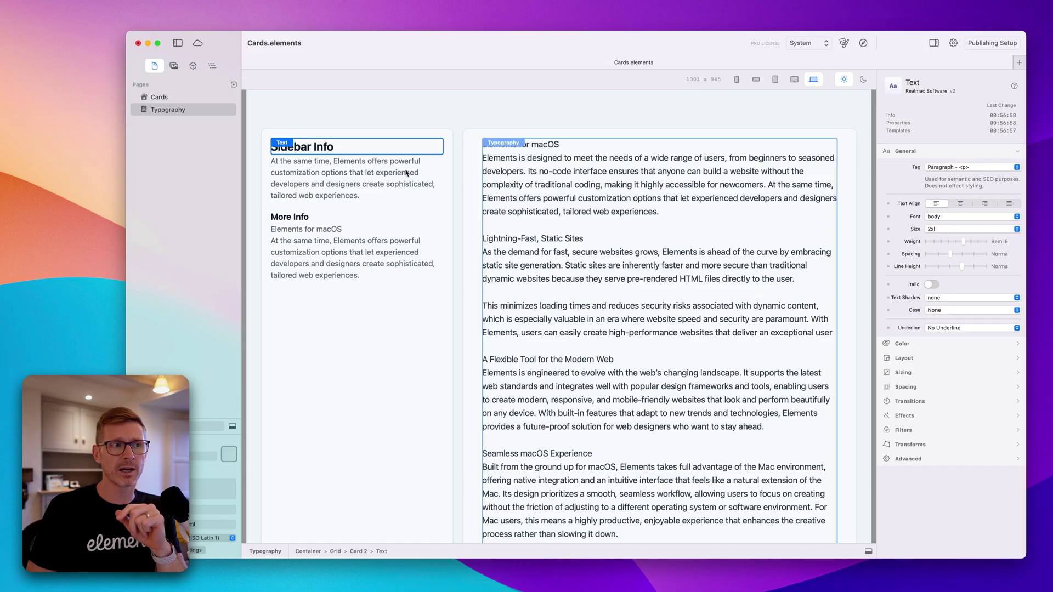
# Step: Compare the tag, size, weight and color settings of the separate title and paragraph Text components in the Typography page's sidebar
pyautogui.click(359, 176)
pyautogui.click(353, 244)
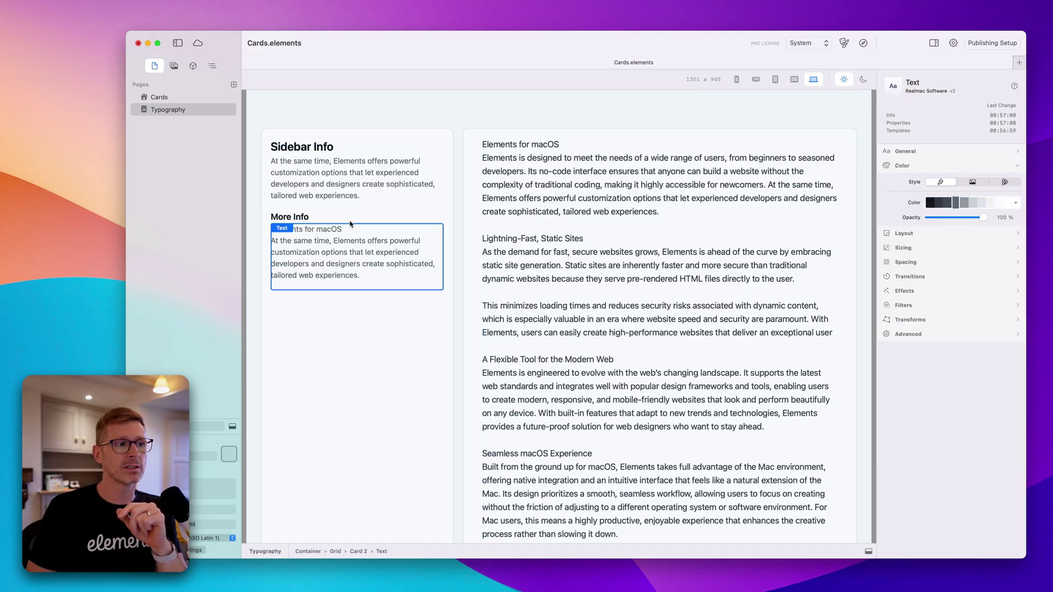
pyautogui.click(353, 193)
pyautogui.click(331, 145)
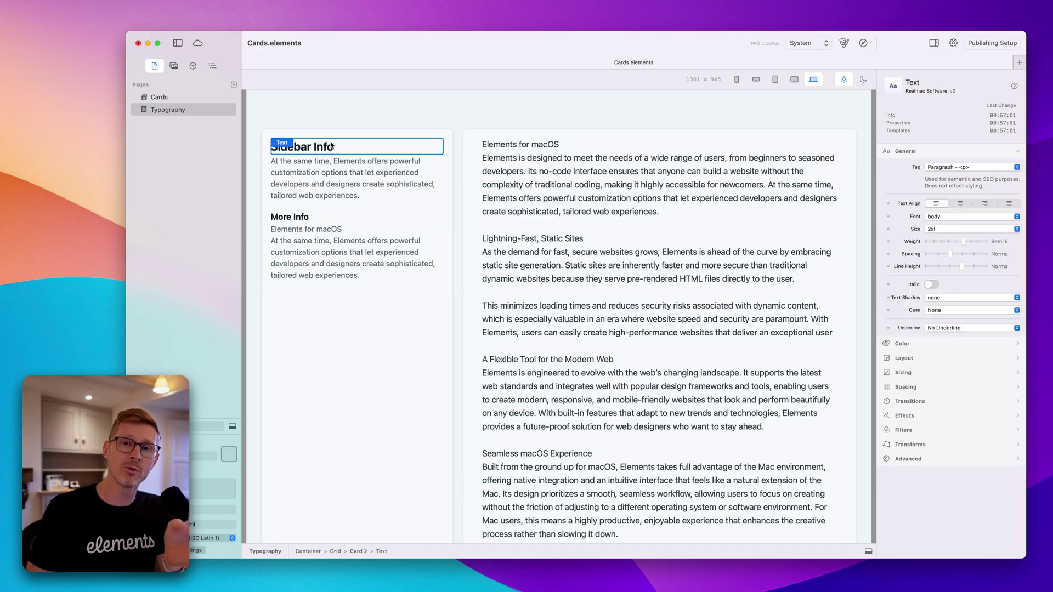
pyautogui.click(337, 164)
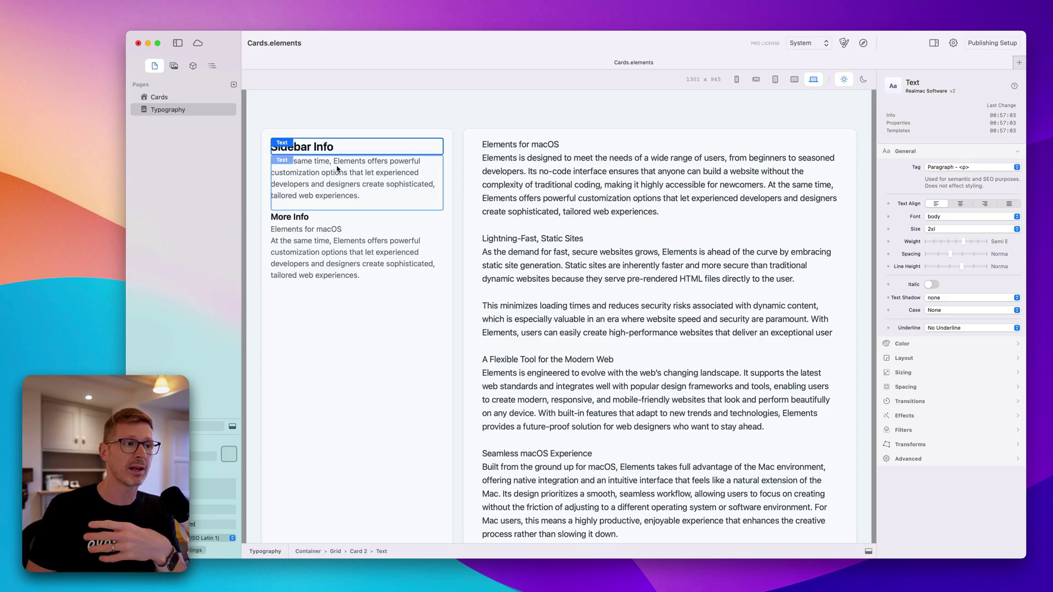
pyautogui.click(343, 146)
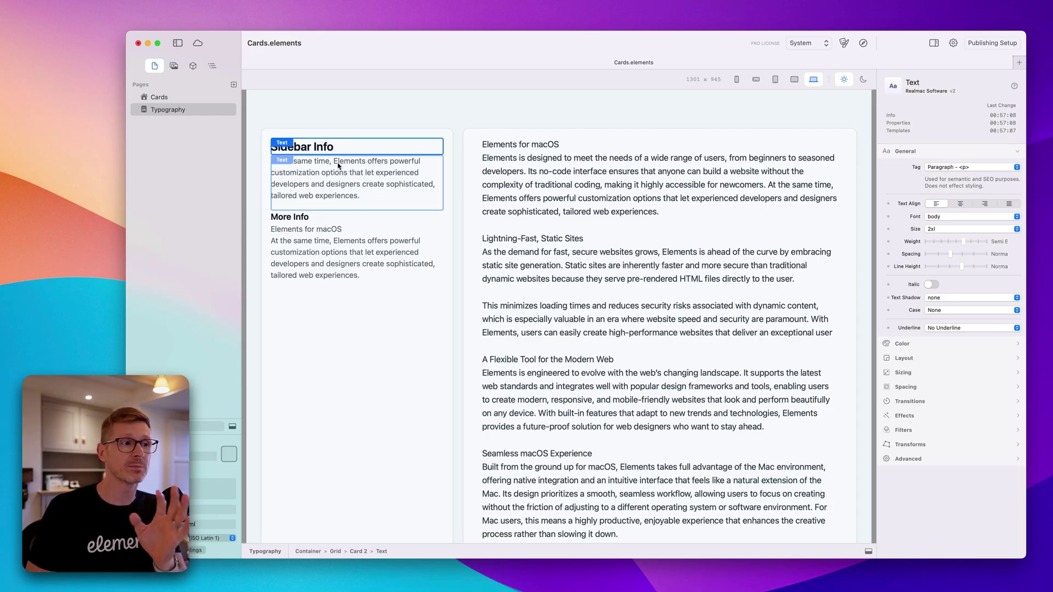
pyautogui.click(339, 166)
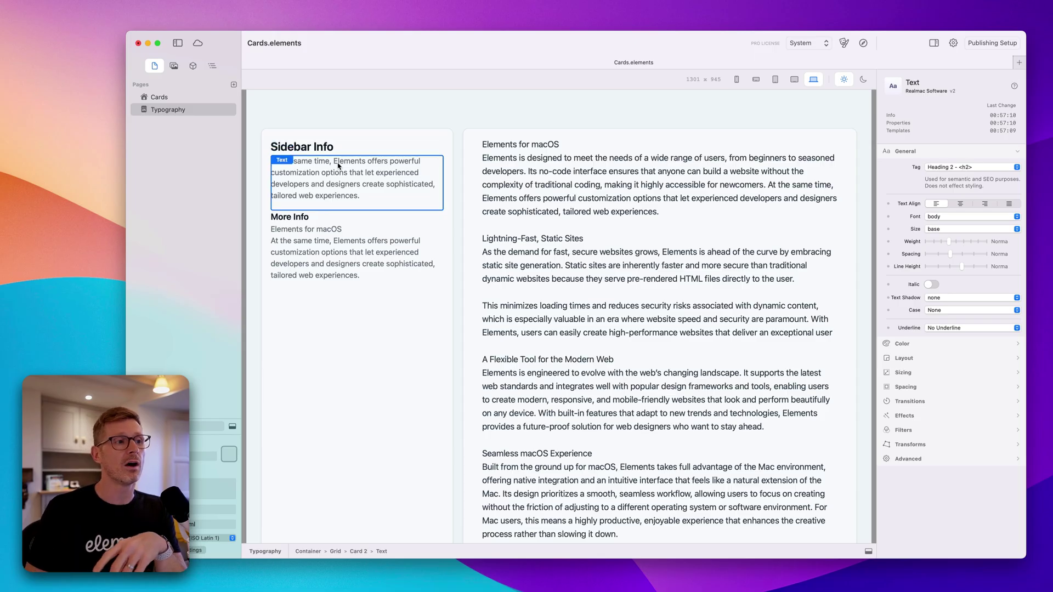
pyautogui.click(321, 250)
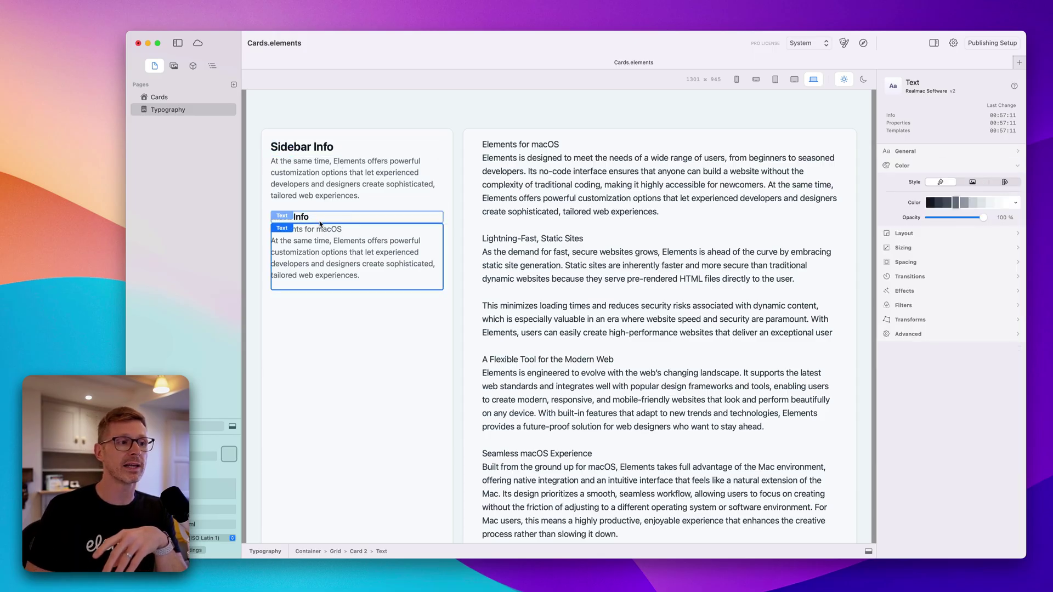
pyautogui.click(337, 165)
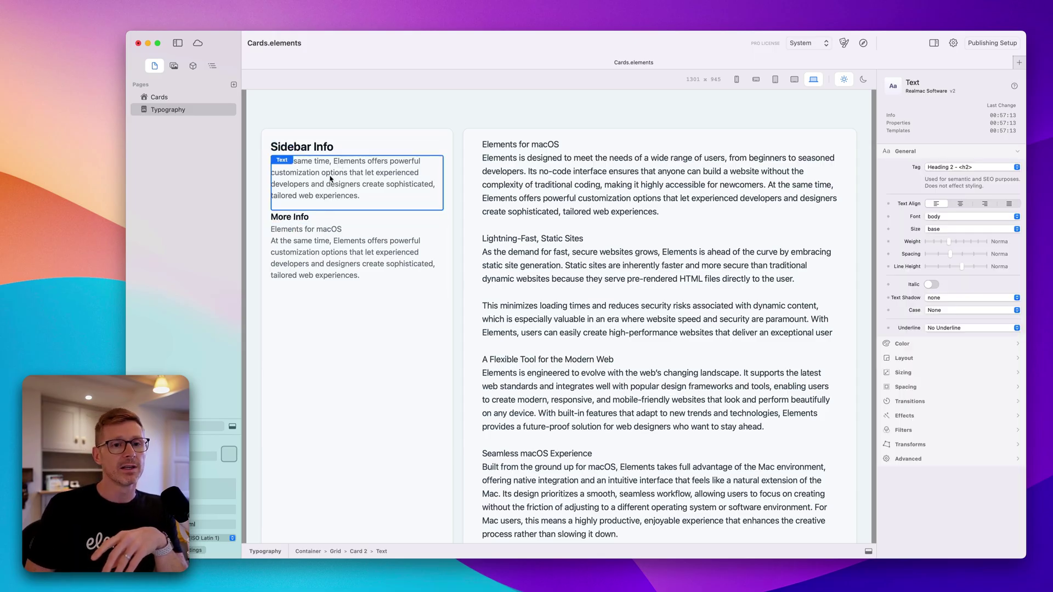
pyautogui.click(339, 150)
pyautogui.click(335, 159)
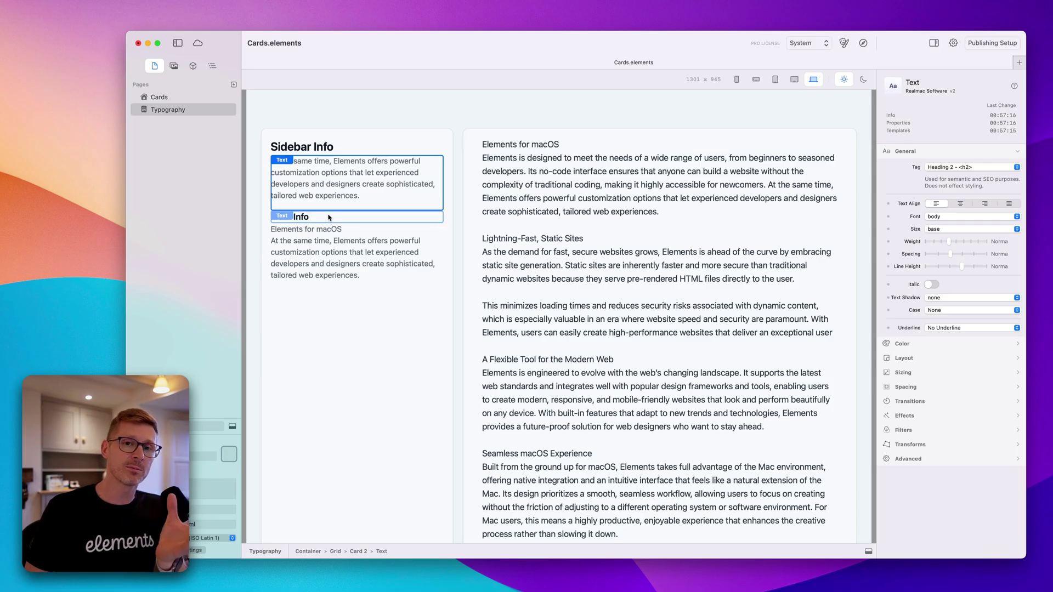
pyautogui.click(327, 241)
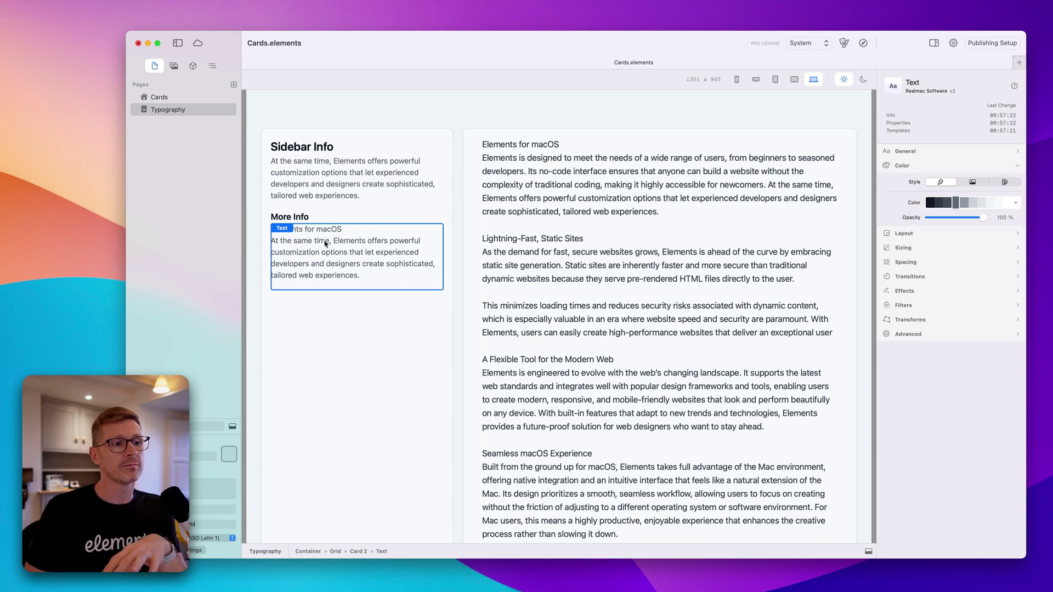
pyautogui.click(318, 217)
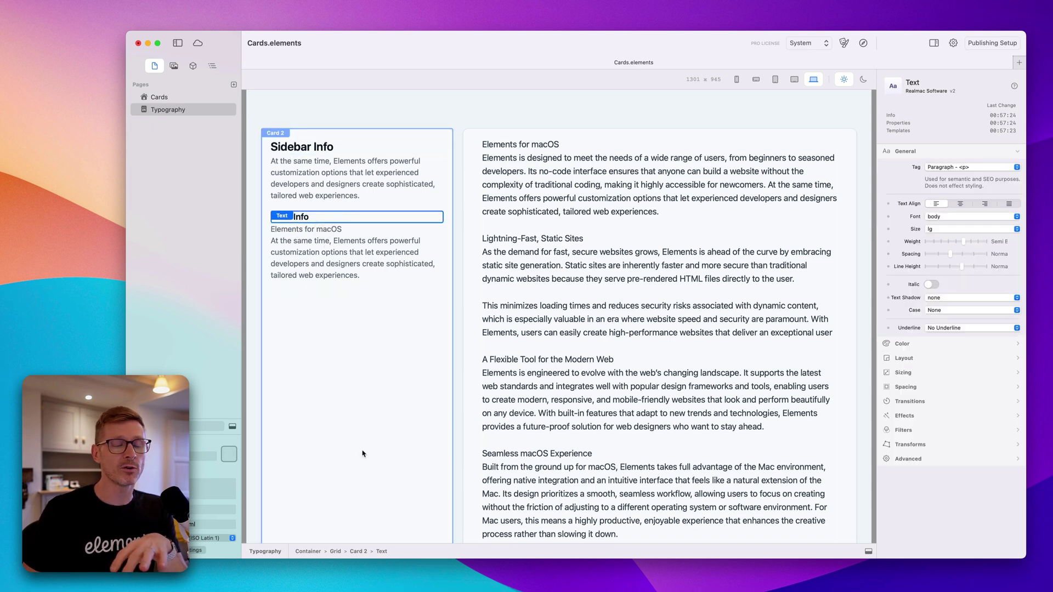
pyautogui.click(434, 274)
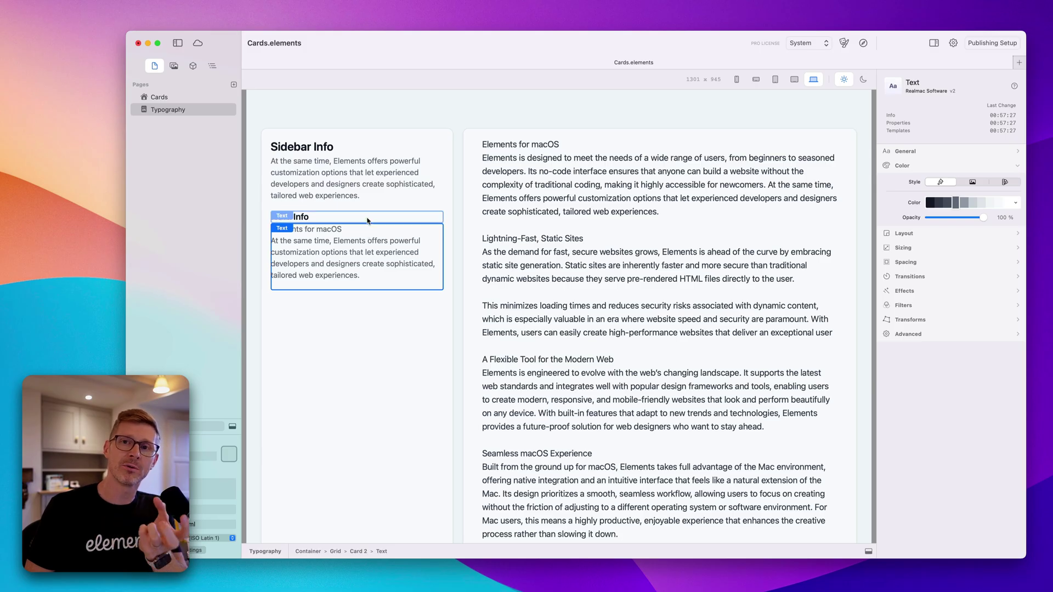
pyautogui.click(367, 221)
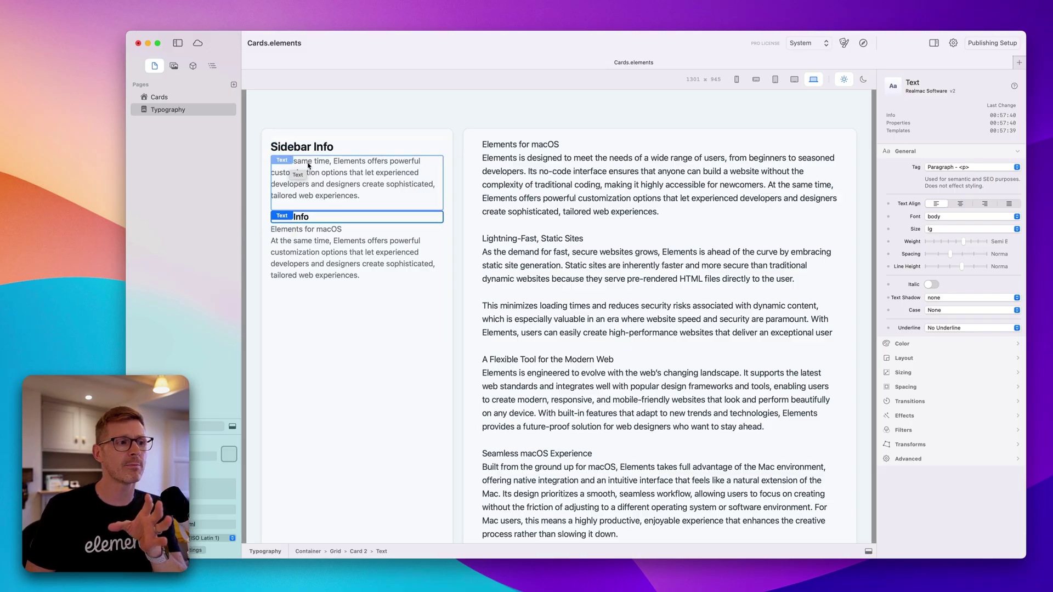
# Step: Add two Text components below the "More Info" paragraph in the sidebar card
pyautogui.click(195, 66)
pyautogui.moveTo(164, 197); pyautogui.dragTo(342, 360)
pyautogui.moveTo(162, 195); pyautogui.dragTo(399, 391)
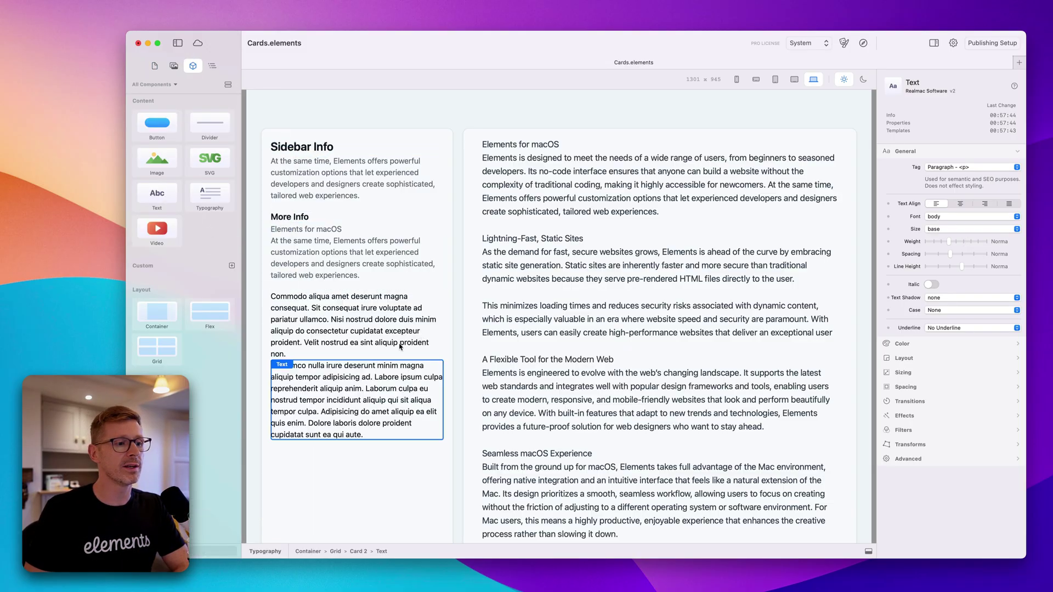
# Step: Replace the placeholder text of the first added Text component with "Title"
pyautogui.doubleClick(352, 317)
pyautogui.press('cmd+a')
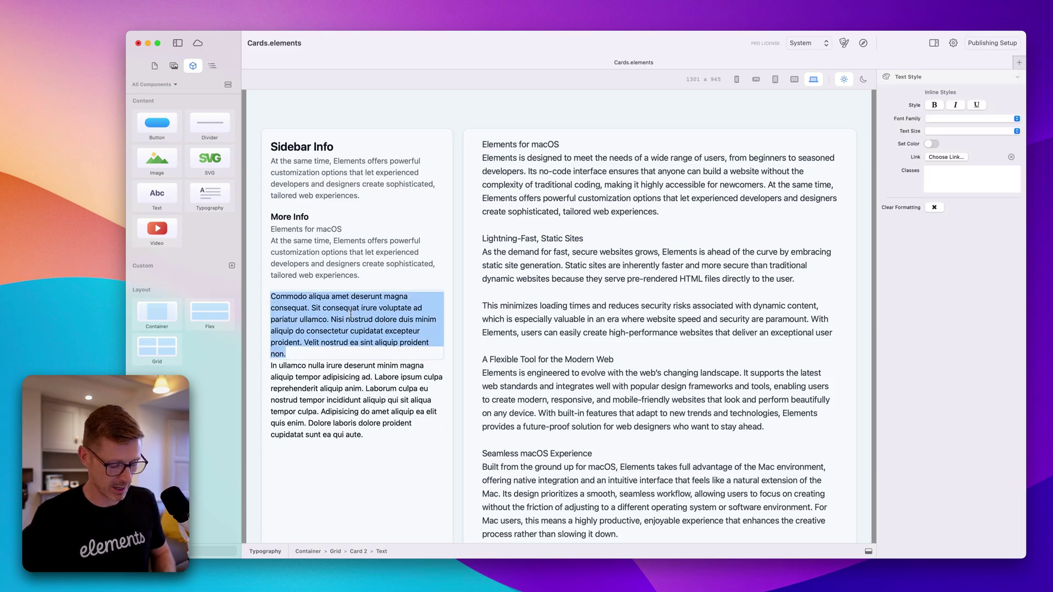
pyautogui.write('Title')
pyautogui.press('Escape')
pyautogui.click(333, 308)
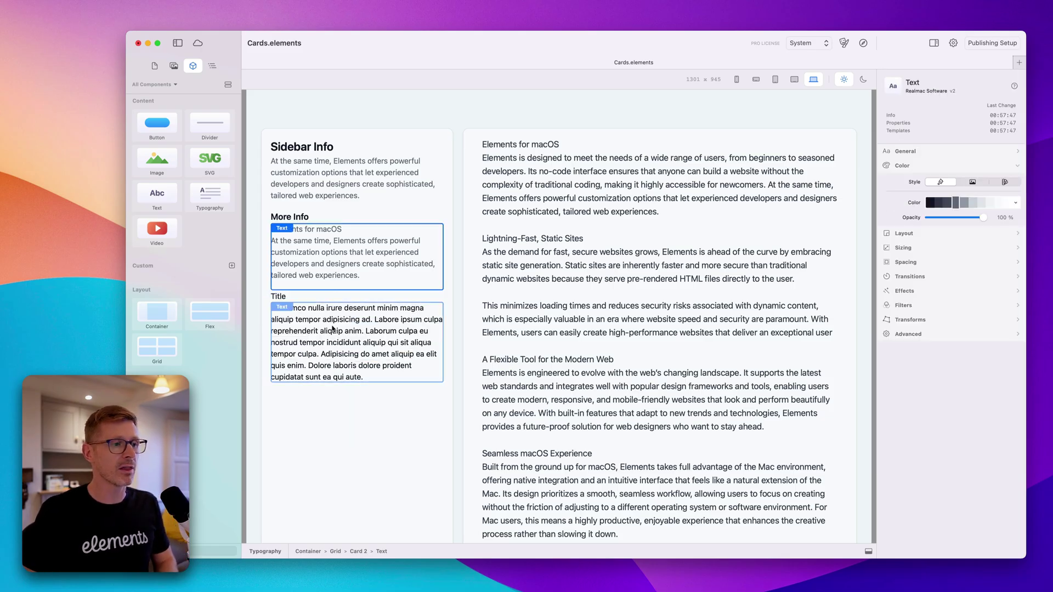
# Step: Delete the two added Text components from the sidebar card
pyautogui.doubleClick(324, 299)
pyautogui.press('cmd+a')
pyautogui.press('BackSpace')
pyautogui.press('BackSpace')
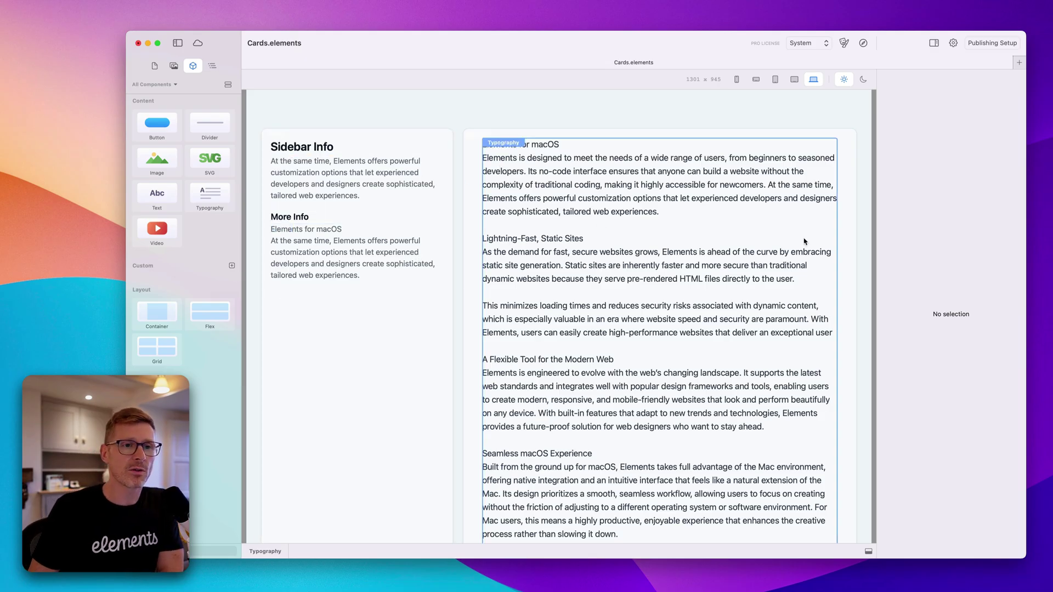
# Step: Format the opening line "Elements for macOS" in the main card's Typography text as an H1 heading
pyautogui.click(600, 193)
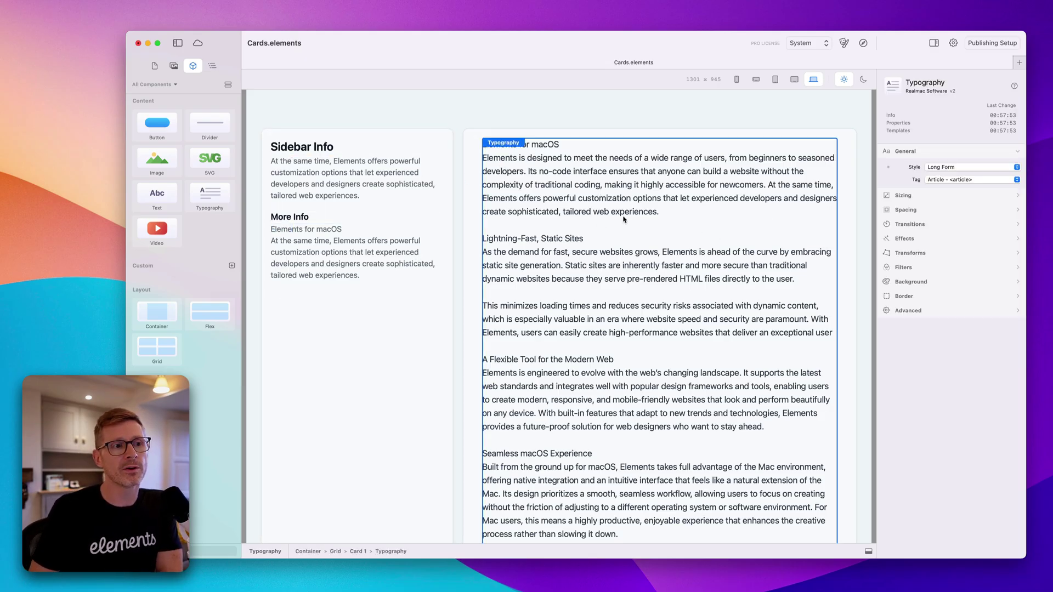
pyautogui.doubleClick(584, 160)
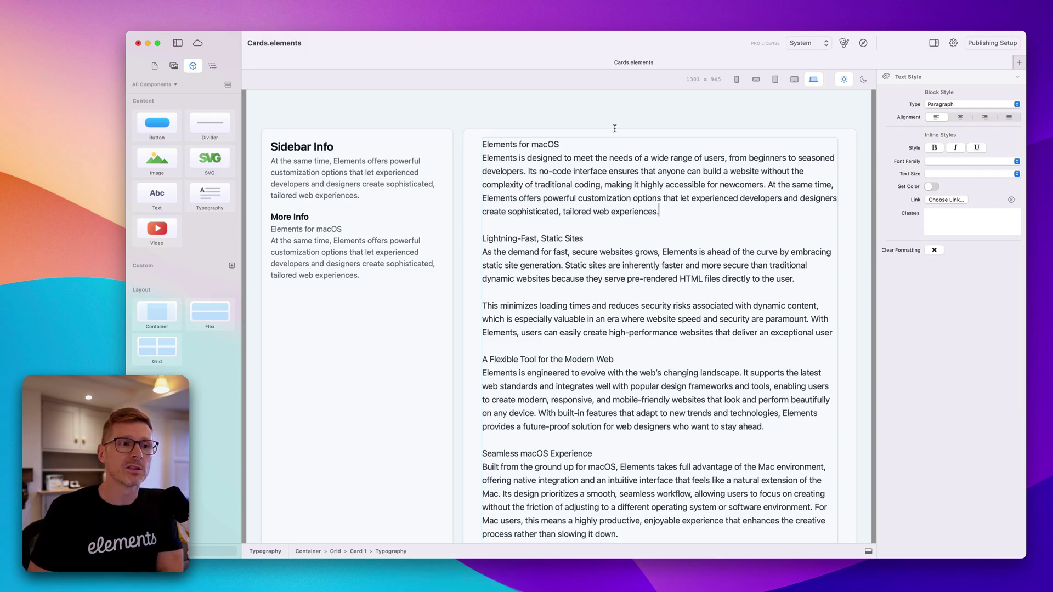
pyautogui.click(594, 140)
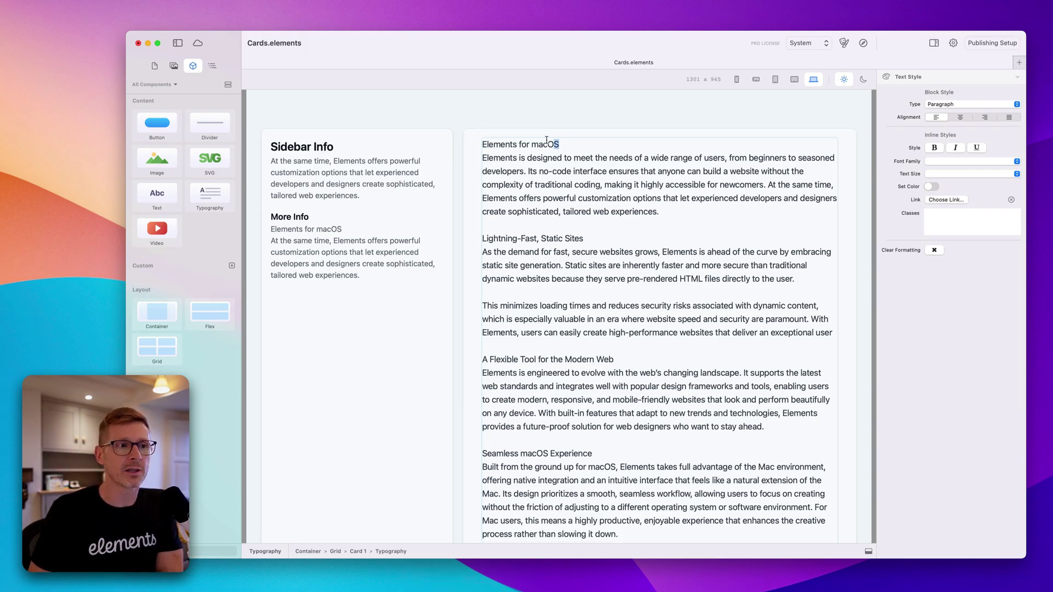
pyautogui.moveTo(546, 141); pyautogui.dragTo(482, 144)
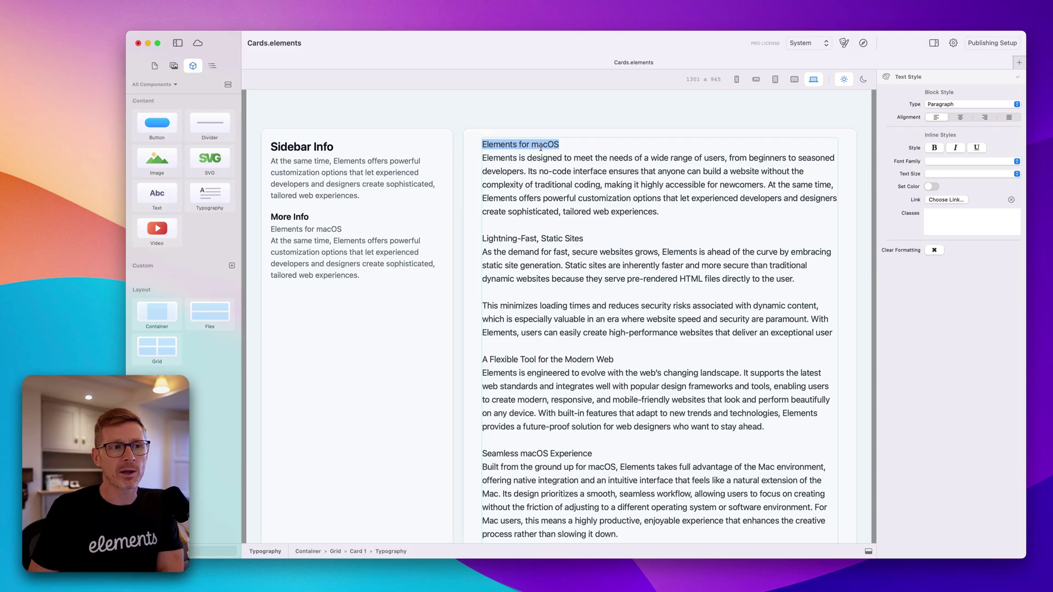
pyautogui.click(958, 104)
pyautogui.click(963, 114)
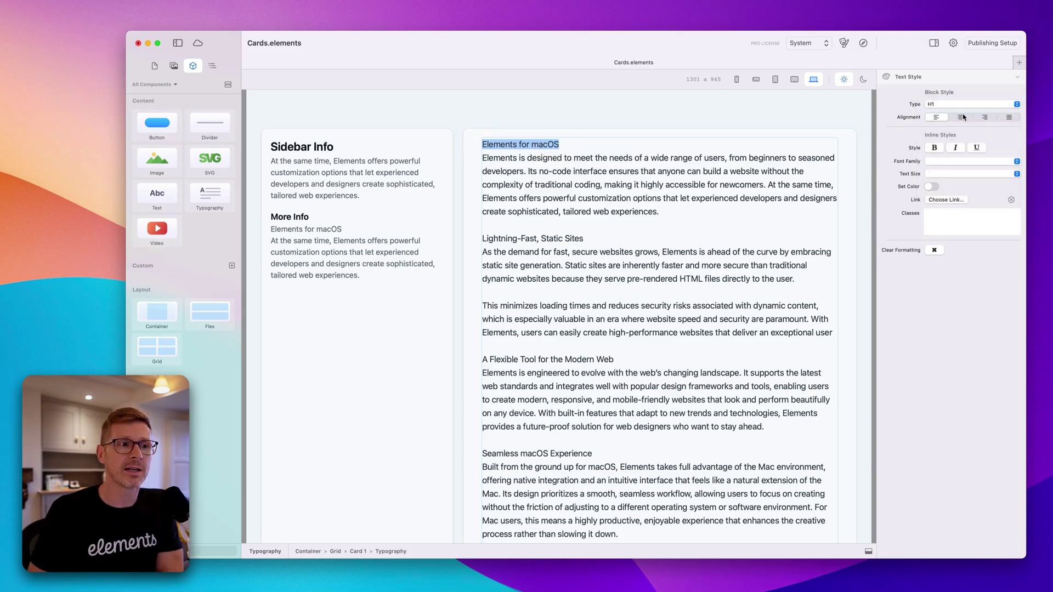
pyautogui.click(619, 241)
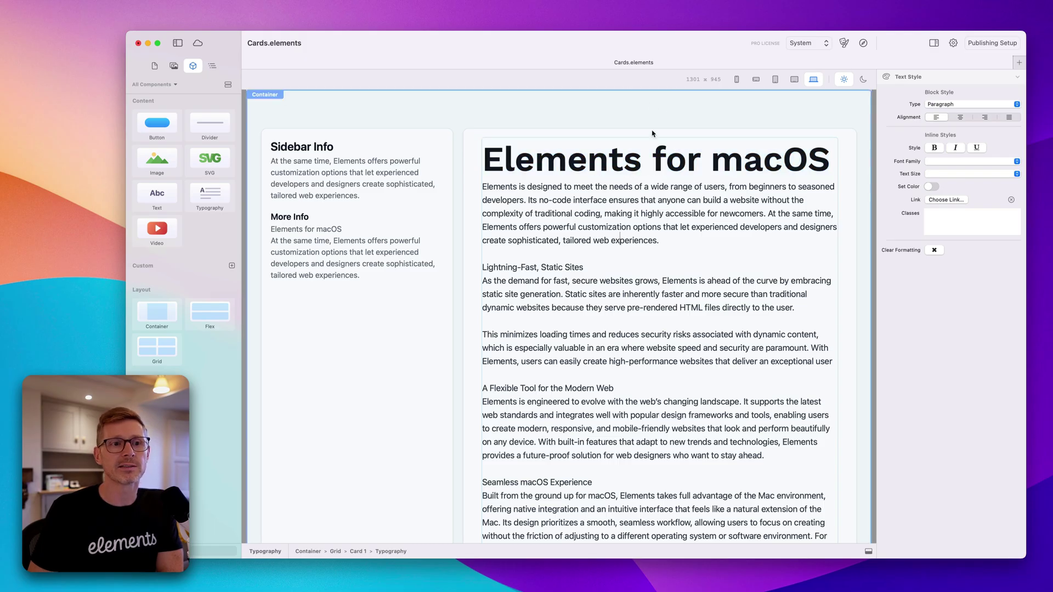
# Step: Format the line "Lightning-Fast, Static Sites" as an H2 heading
pyautogui.moveTo(723, 213); pyautogui.dragTo(628, 200)
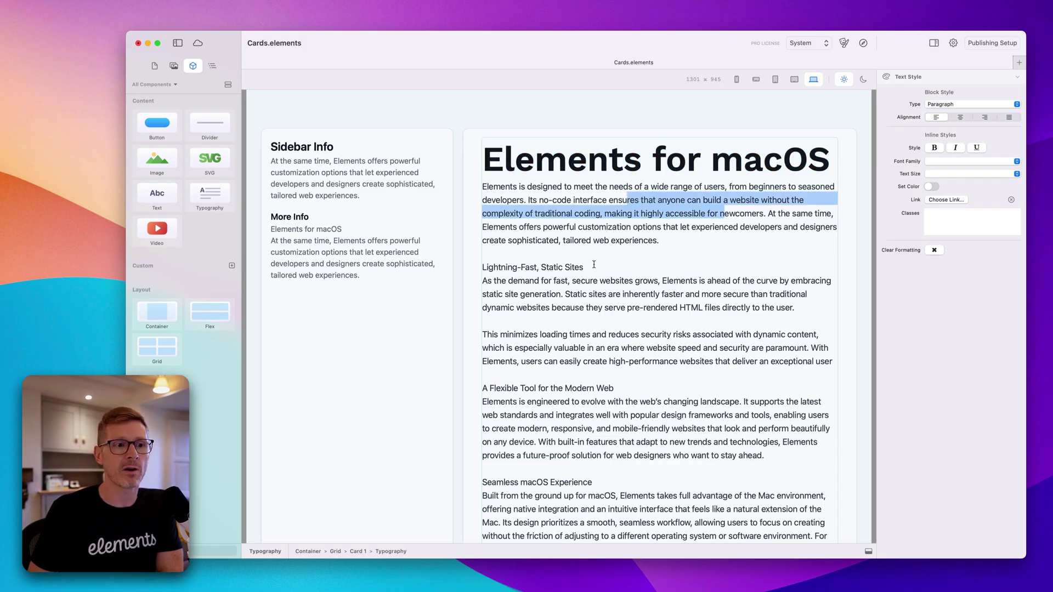
pyautogui.moveTo(594, 267); pyautogui.dragTo(481, 267)
pyautogui.click(970, 105)
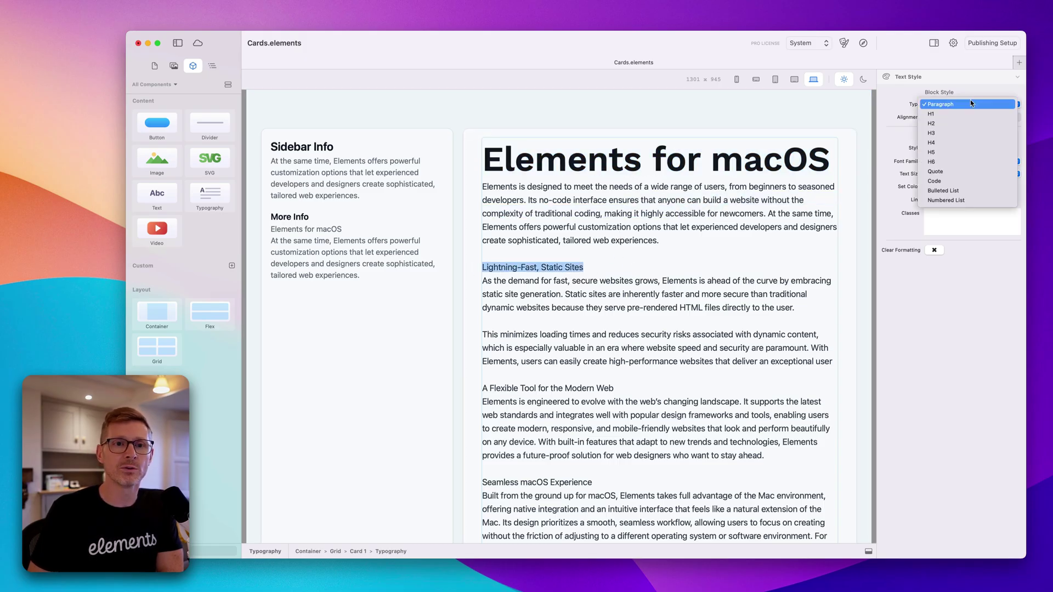
pyautogui.click(963, 124)
# Step: Format the line "A Flexible Tool for the Modern Web" as an H3 heading
pyautogui.scroll(-3, 660, 244)
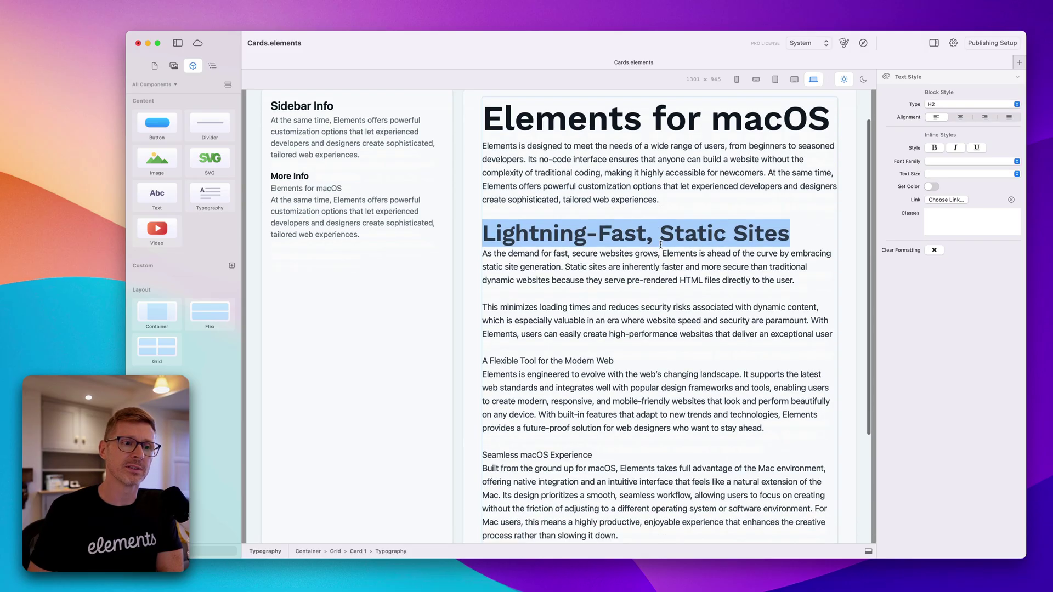
pyautogui.moveTo(614, 336); pyautogui.dragTo(478, 338)
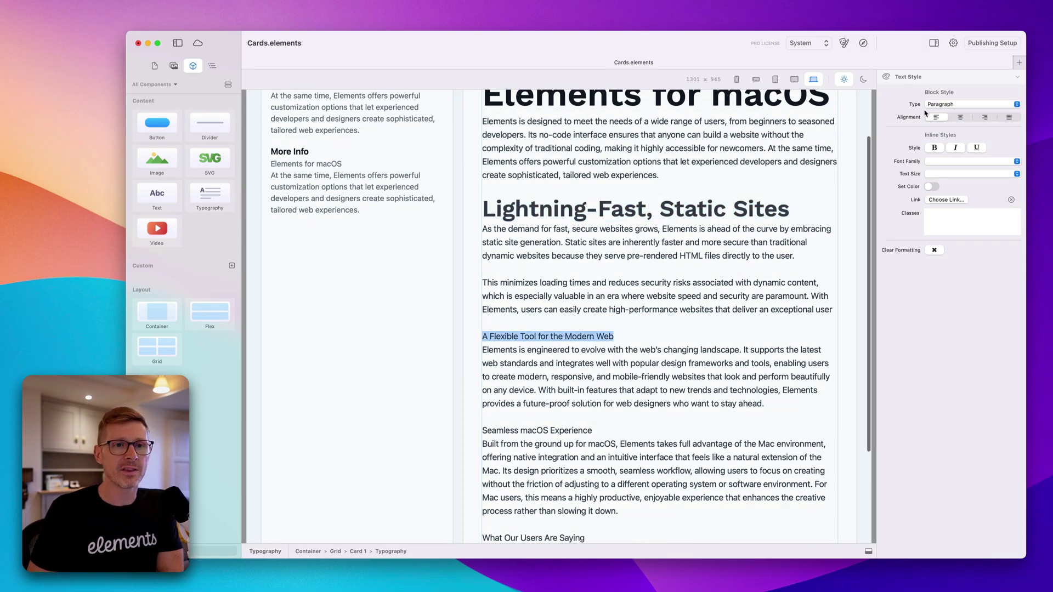
pyautogui.click(970, 104)
pyautogui.click(964, 133)
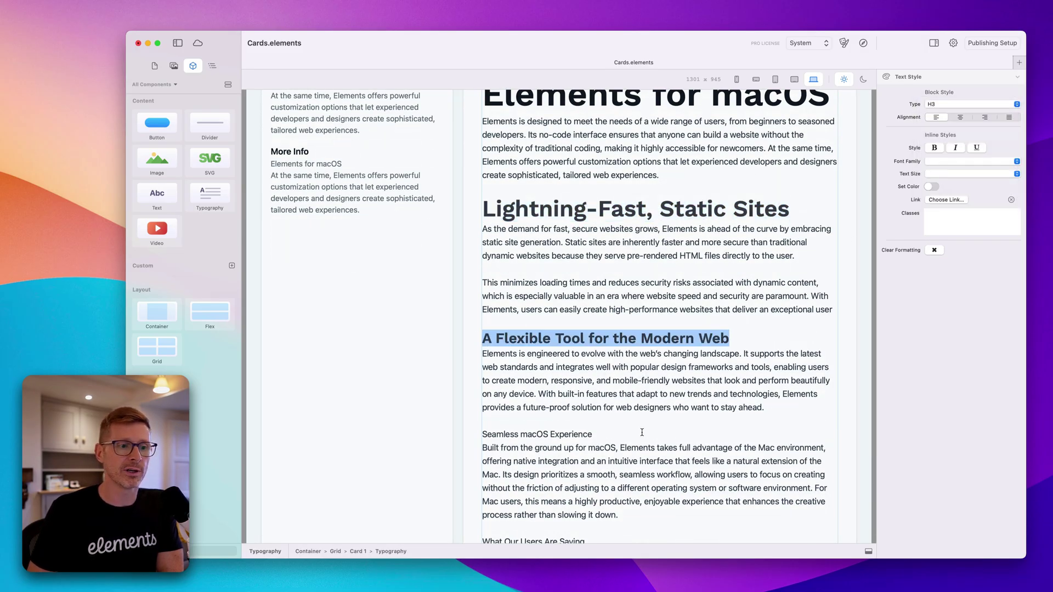
# Step: Format the line "Seamless macOS Experience" as an H3 heading
pyautogui.click(594, 435)
pyautogui.moveTo(594, 434); pyautogui.dragTo(480, 434)
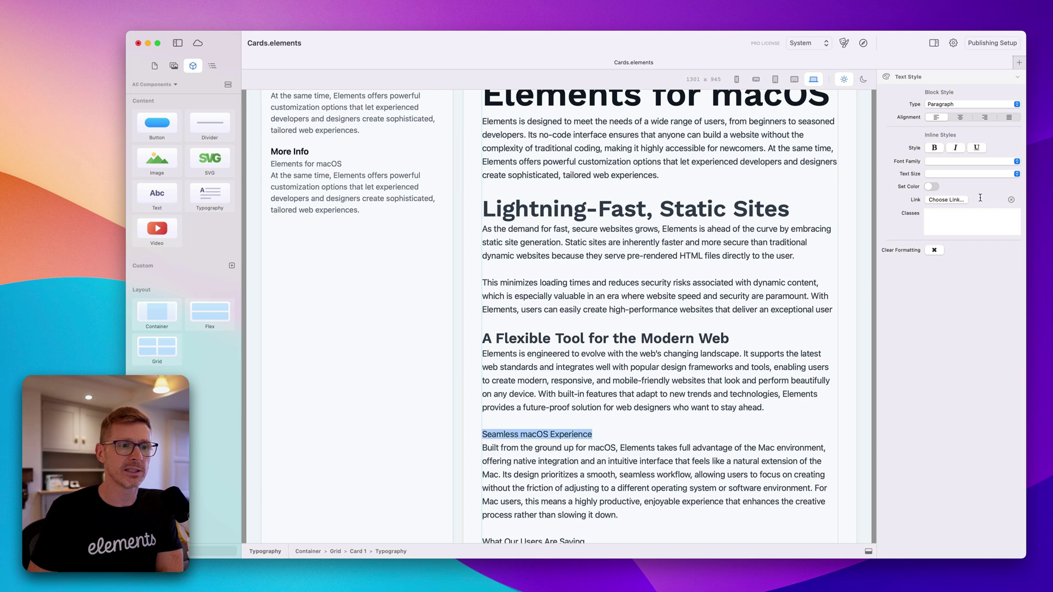
pyautogui.click(970, 104)
pyautogui.click(963, 134)
pyautogui.click(746, 183)
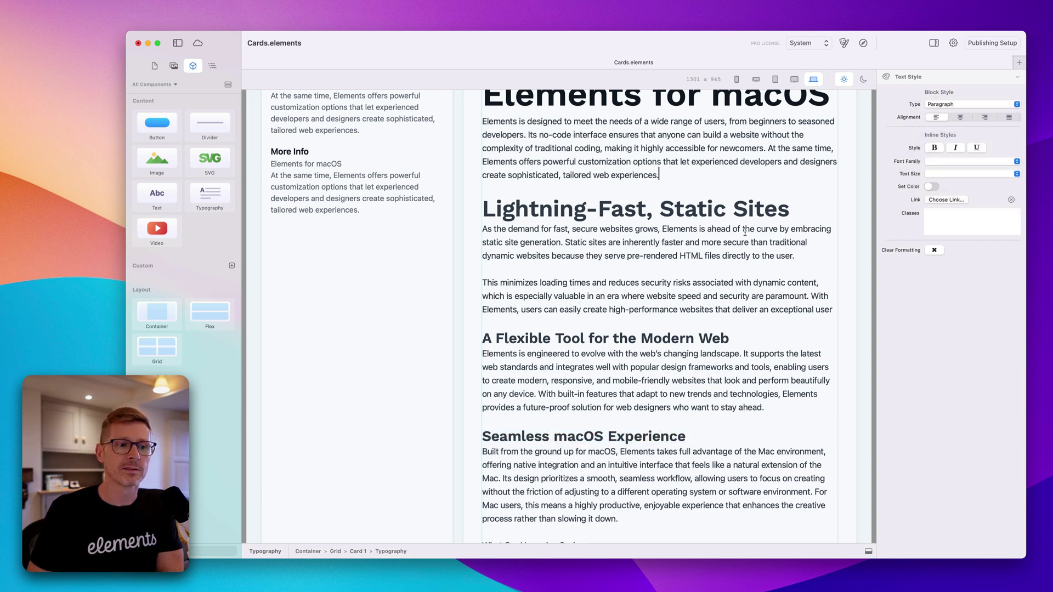
# Step: Compare the settings of the sidebar's "More Info" Text component with those of the main card's Typography component
pyautogui.scroll(3, 745, 232)
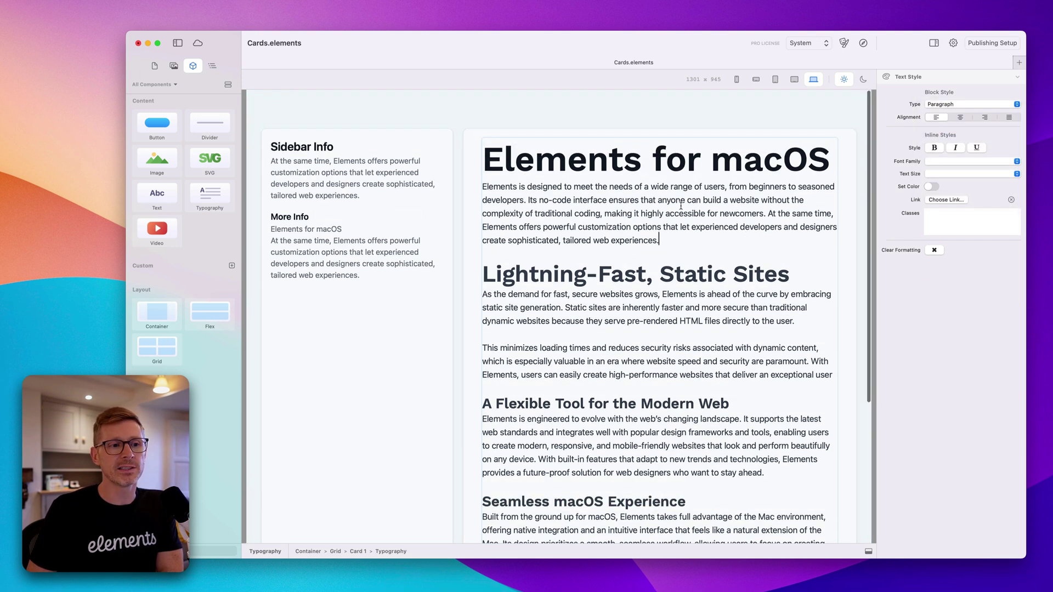
pyautogui.scroll(-1, 680, 205)
pyautogui.click(436, 193)
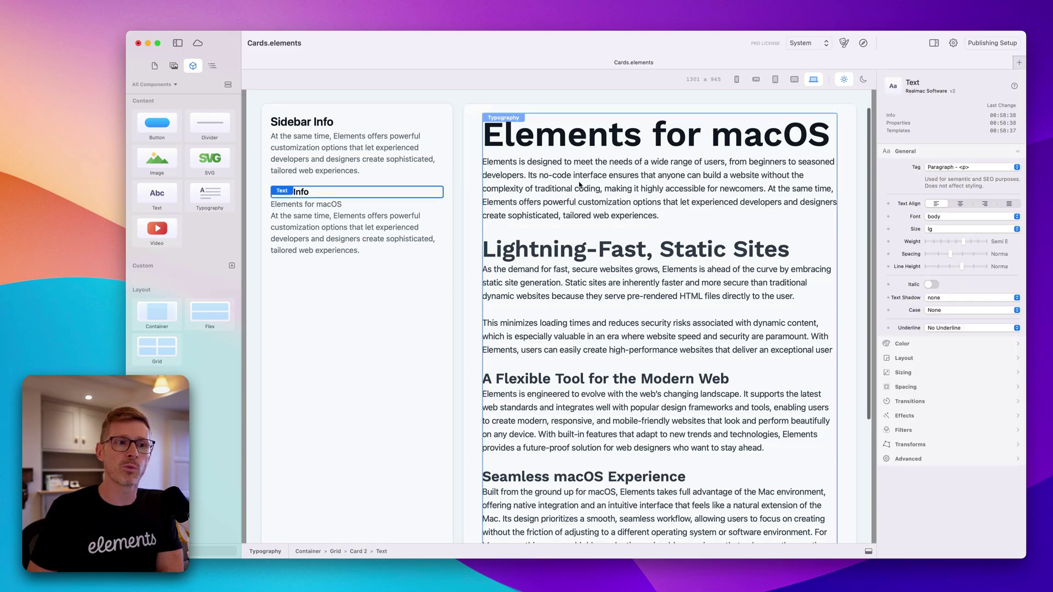
pyautogui.click(580, 184)
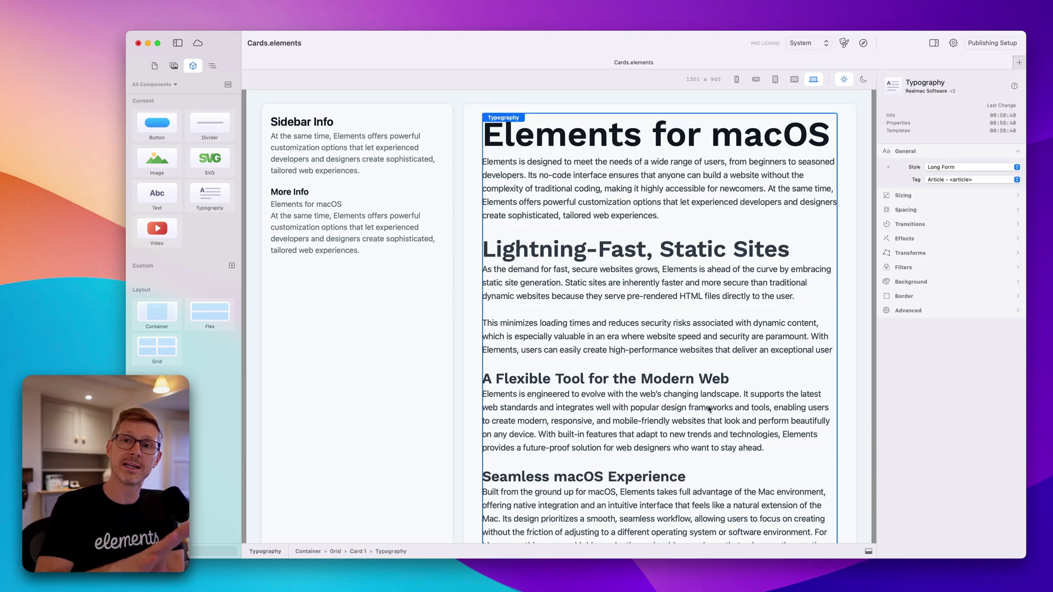
# Step: Format the line "What Our Users Are Saying" near the end of the Typography text as an H3 heading
pyautogui.scroll(-7, 708, 409)
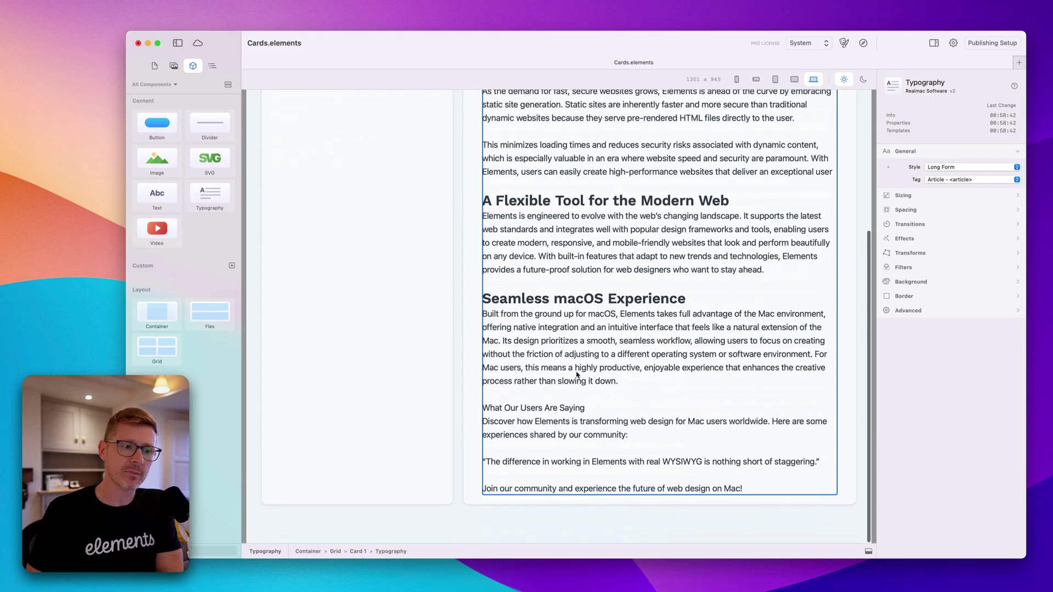
pyautogui.click(569, 408)
pyautogui.moveTo(587, 408); pyautogui.dragTo(484, 409)
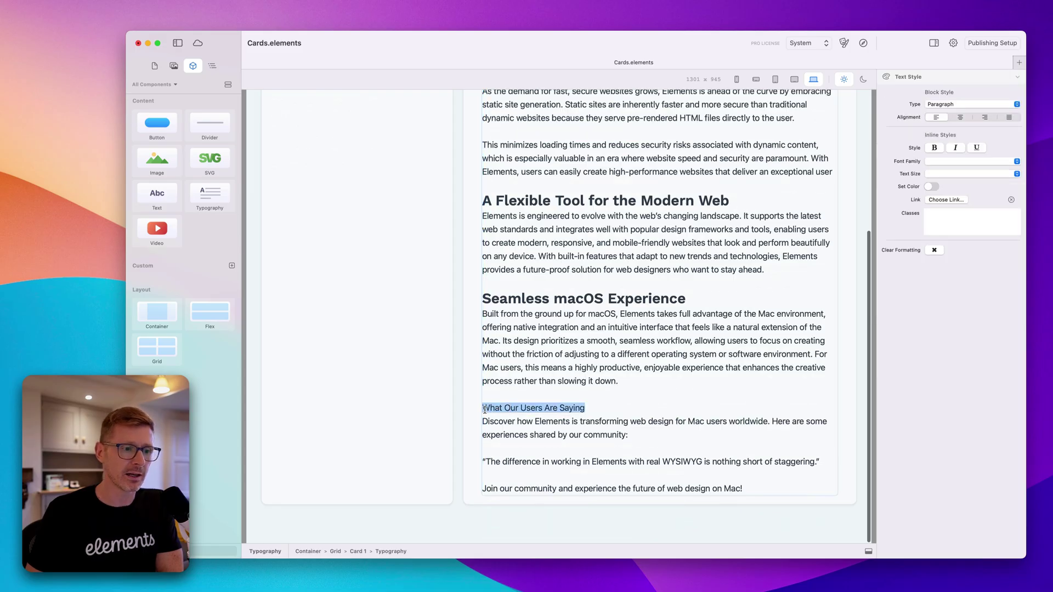
pyautogui.click(982, 104)
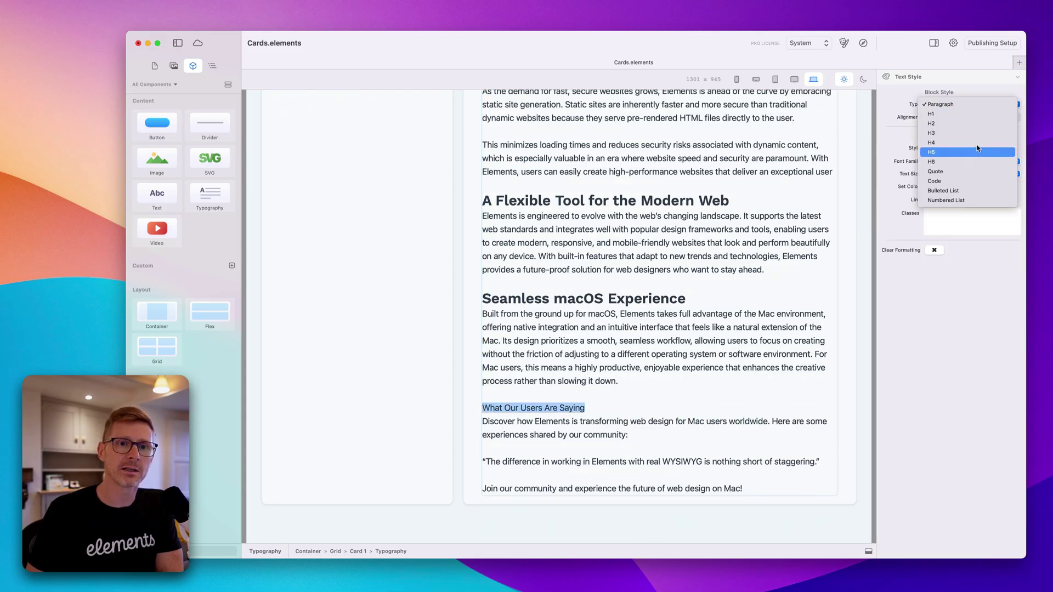
pyautogui.click(974, 134)
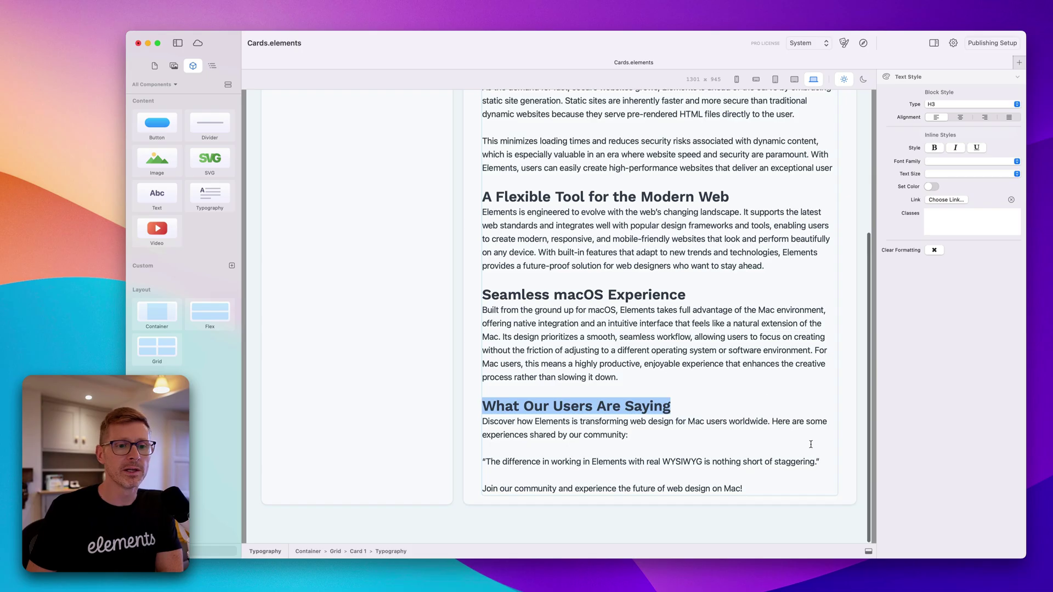
# Step: Format the testimonial sentence about working in Elements with real WYSIWYG as a Quote block
pyautogui.click(807, 472)
pyautogui.moveTo(822, 463); pyautogui.dragTo(482, 463)
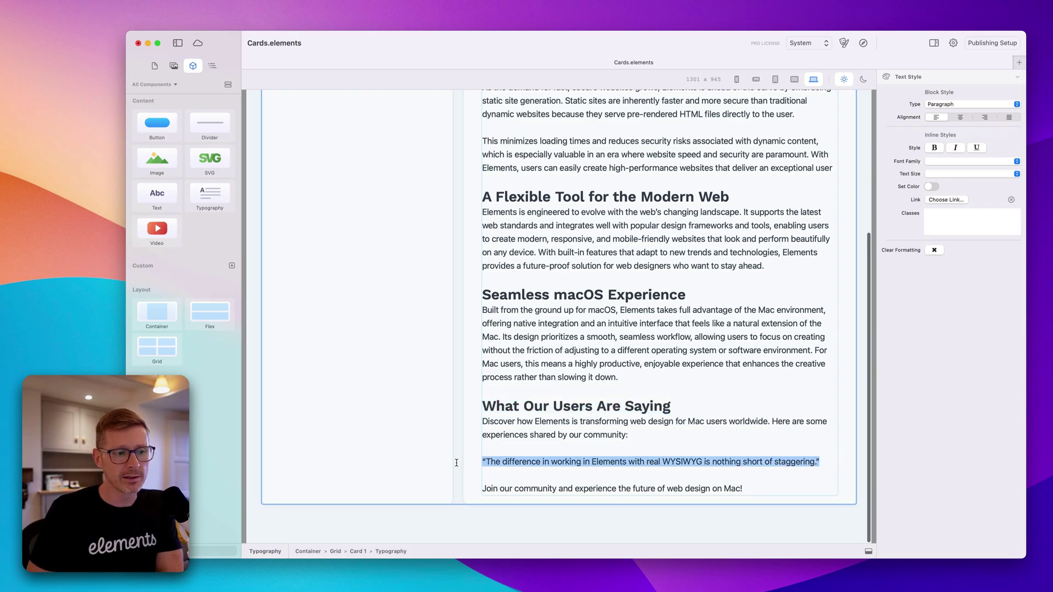
pyautogui.click(991, 105)
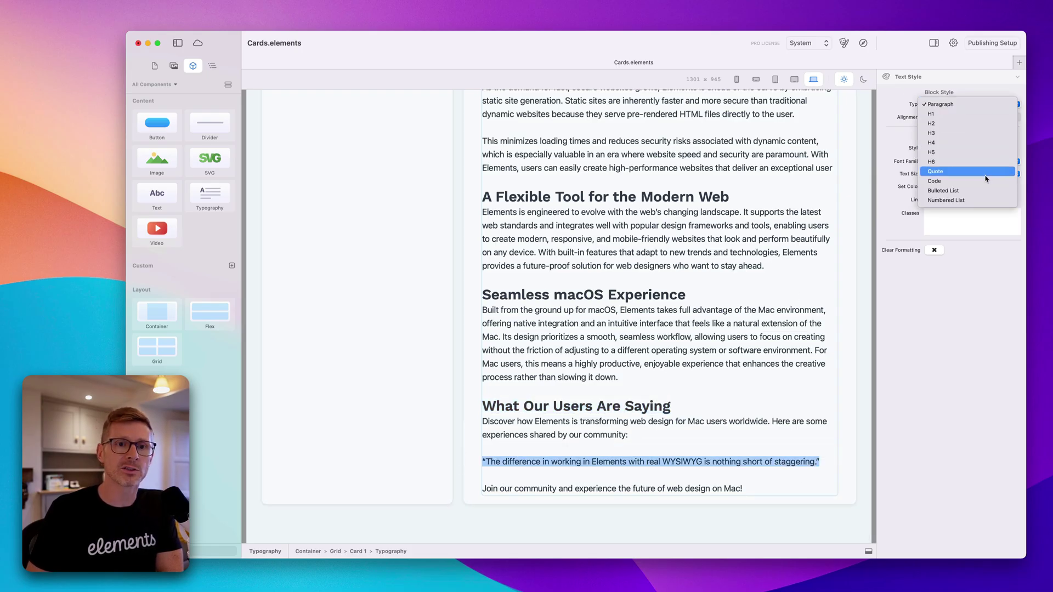
pyautogui.click(935, 171)
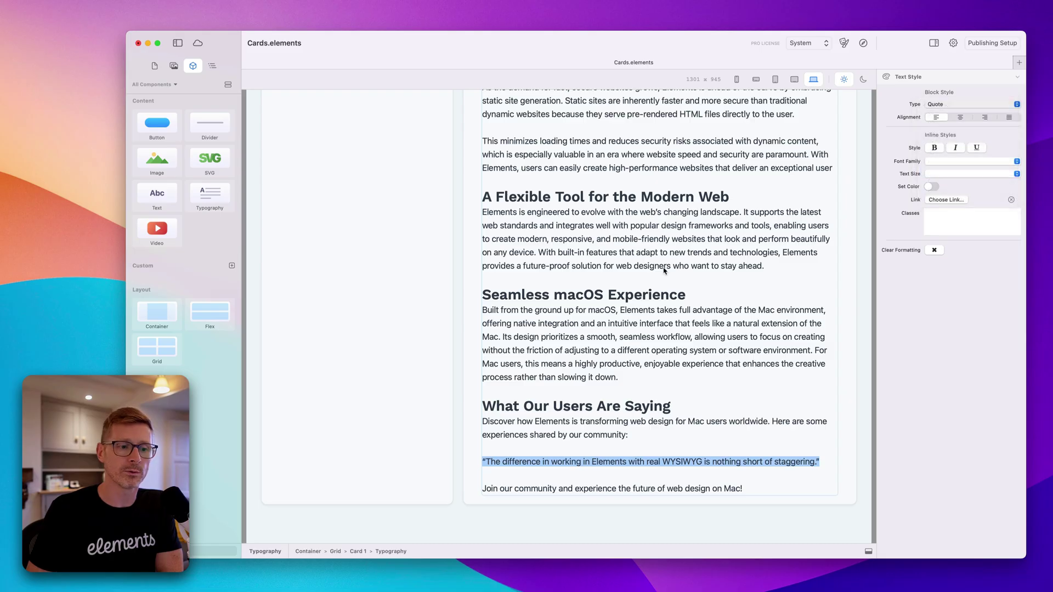
pyautogui.click(737, 274)
pyautogui.scroll(-1, 737, 274)
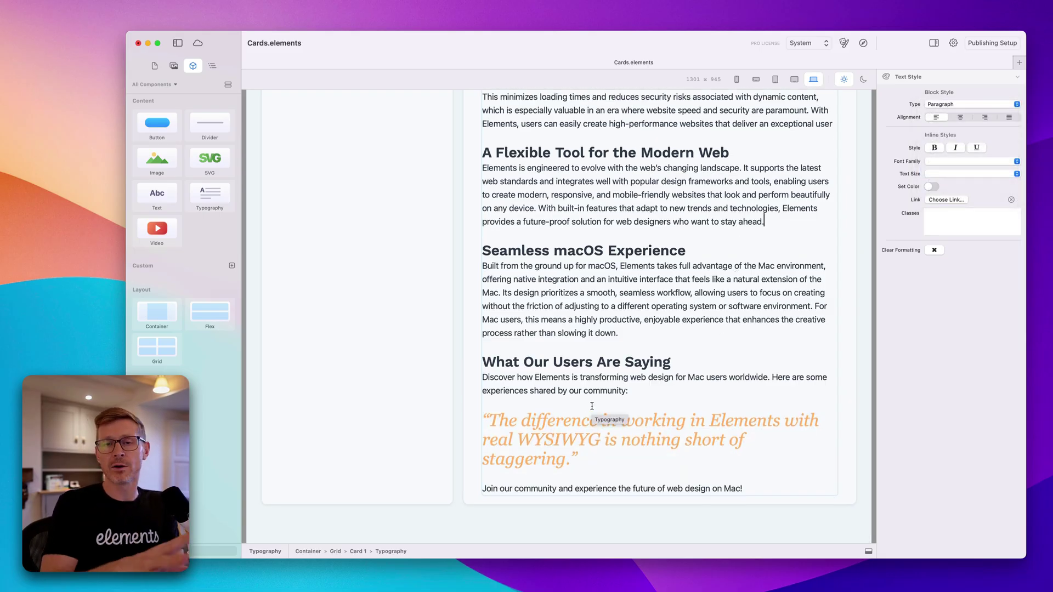
pyautogui.click(629, 407)
pyautogui.click(691, 337)
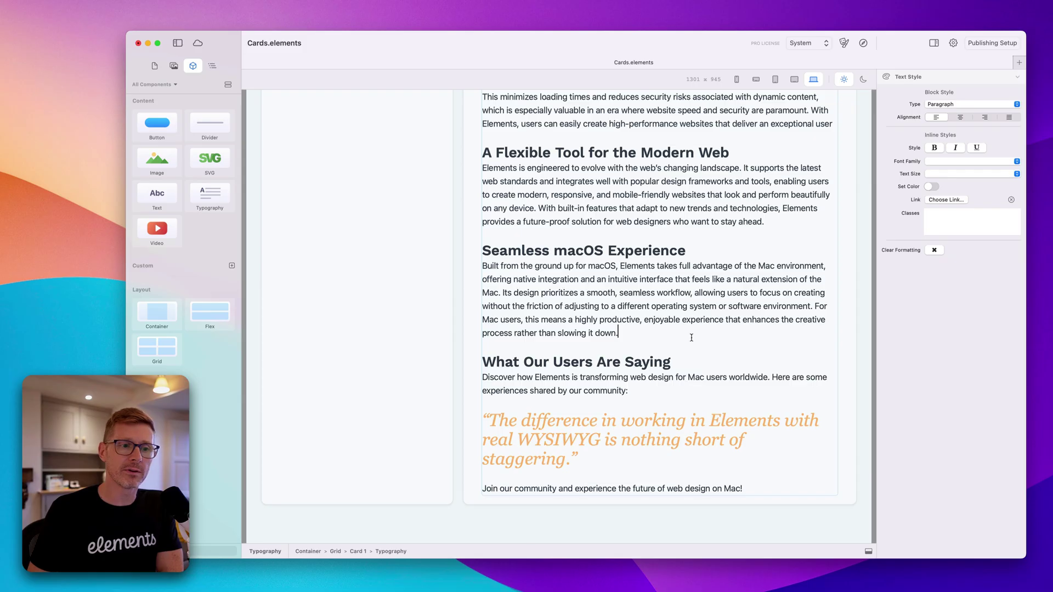
# Step: Check the block style of the "Lightning-Fast, Static Sites" heading
pyautogui.scroll(5, 690, 338)
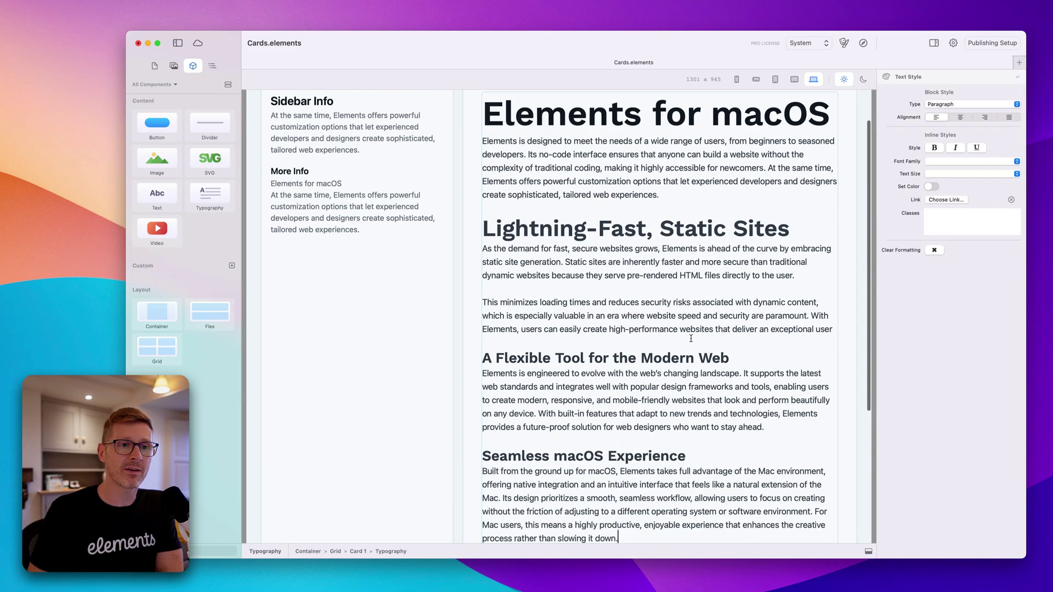
pyautogui.moveTo(803, 233); pyautogui.dragTo(516, 227)
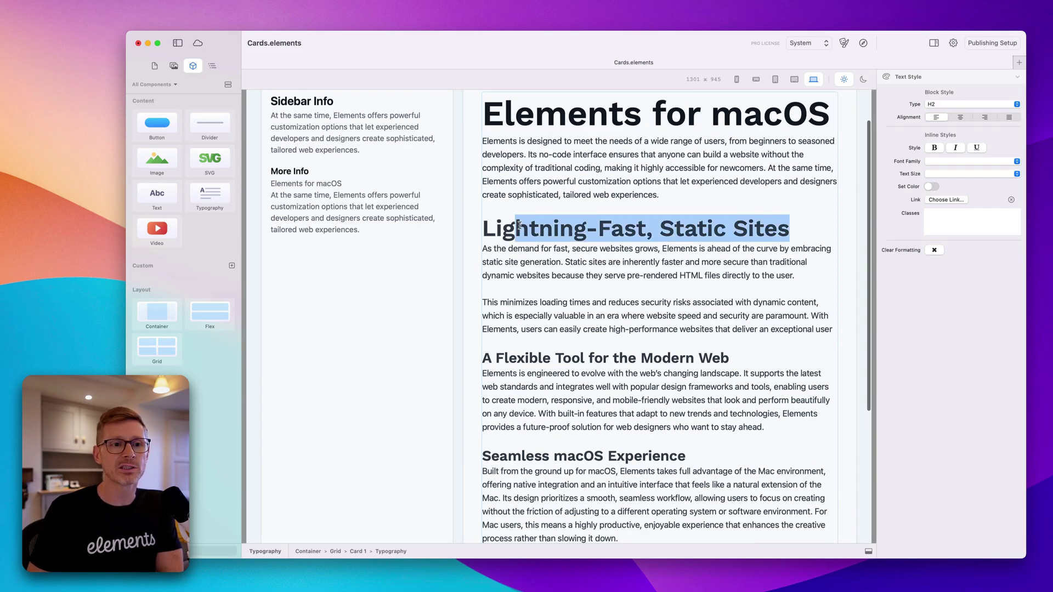
pyautogui.click(766, 288)
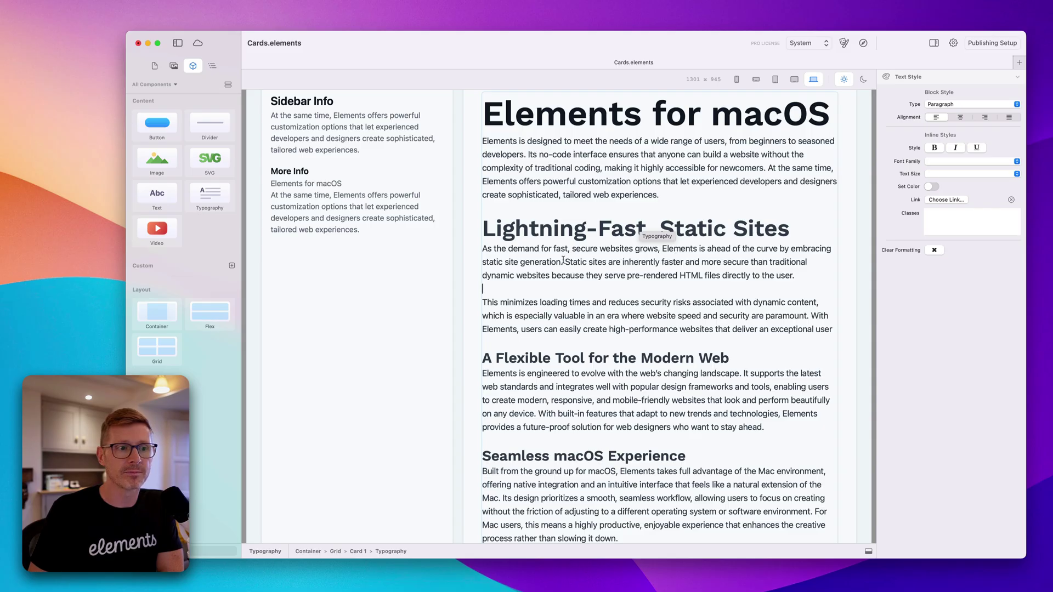
# Step: Make the words "no-code interface" in the first paragraph bold
pyautogui.click(539, 166)
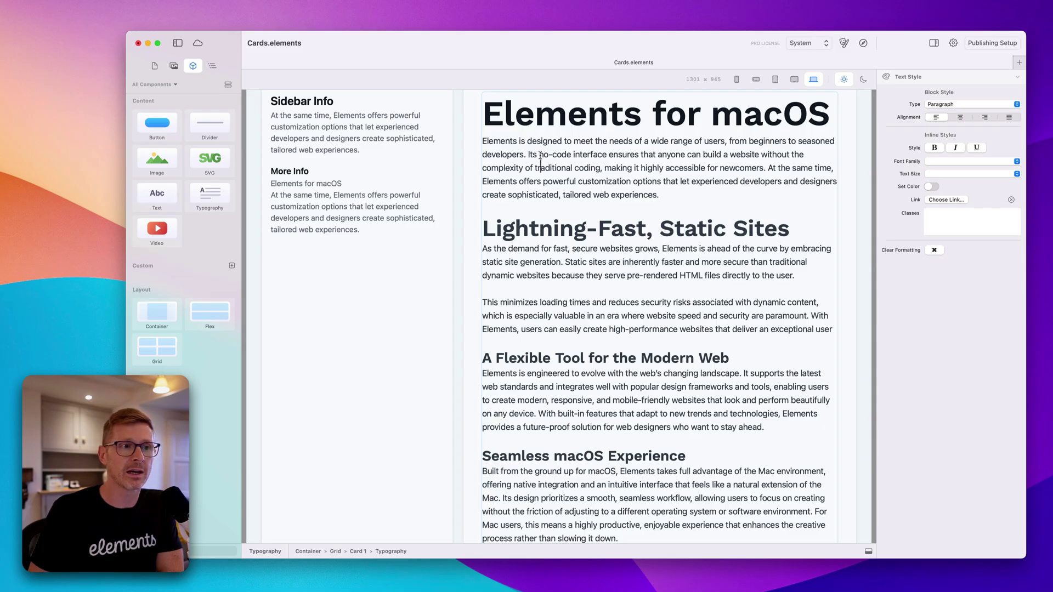
pyautogui.moveTo(540, 156); pyautogui.dragTo(604, 155)
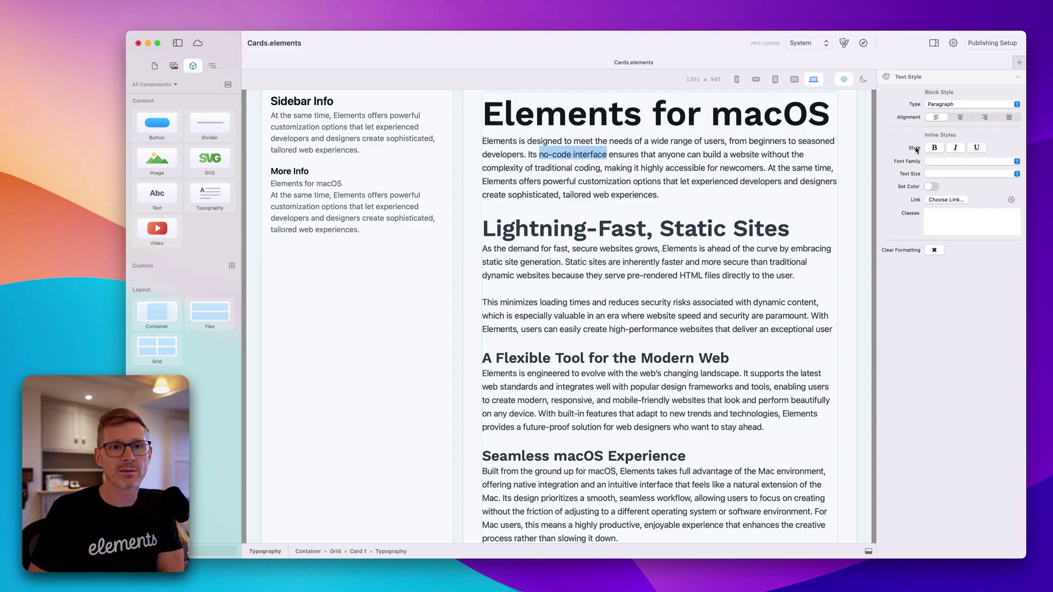
pyautogui.click(934, 147)
pyautogui.click(682, 207)
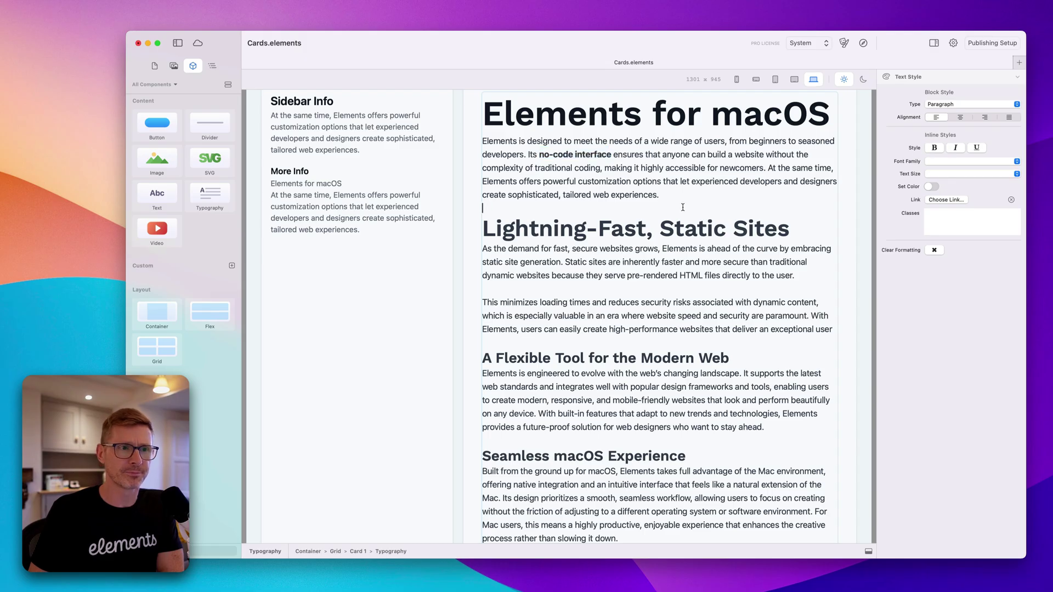
# Step: Enable a custom text color for the word "Elements" in the H1 heading
pyautogui.moveTo(710, 120); pyautogui.dragTo(886, 120)
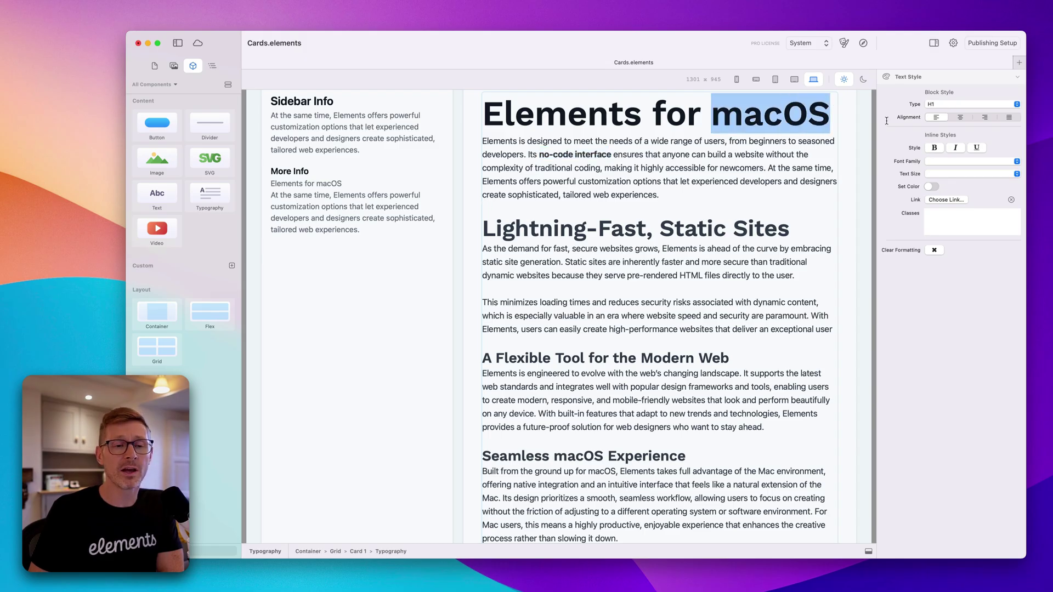
pyautogui.click(785, 110)
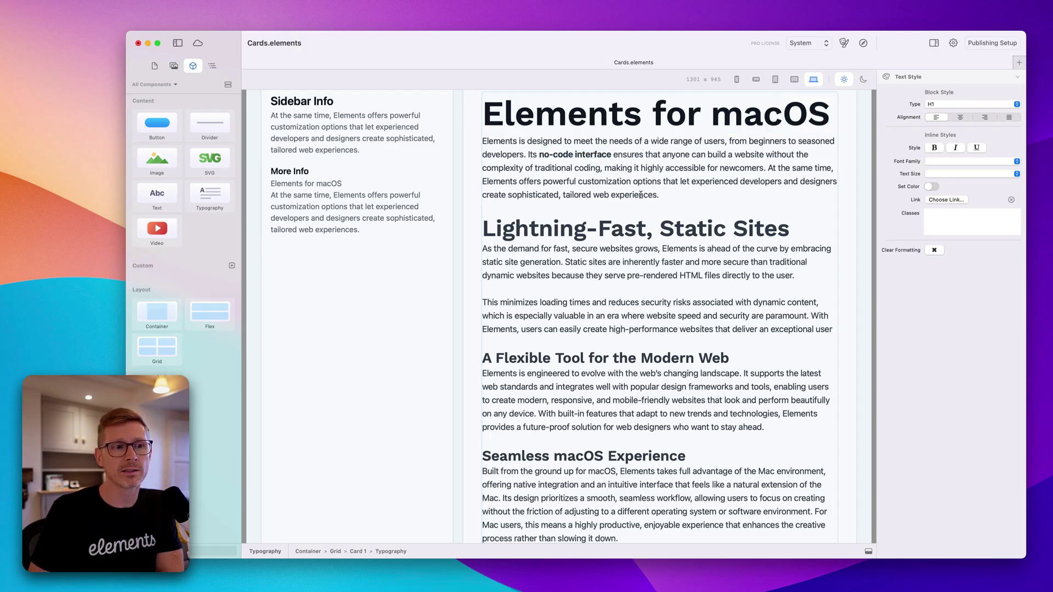
pyautogui.doubleClick(640, 112)
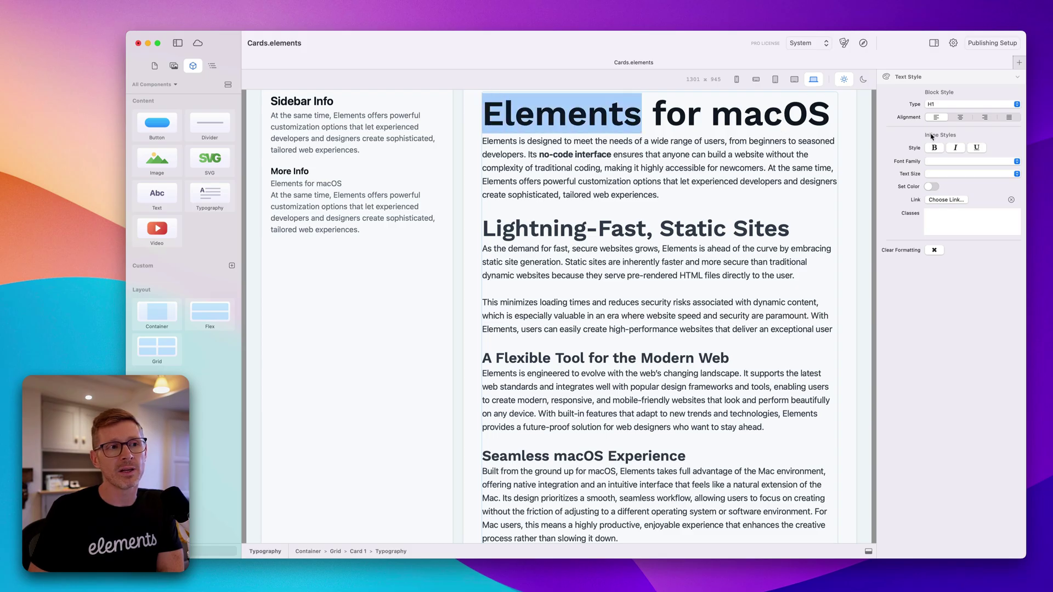
pyautogui.click(930, 186)
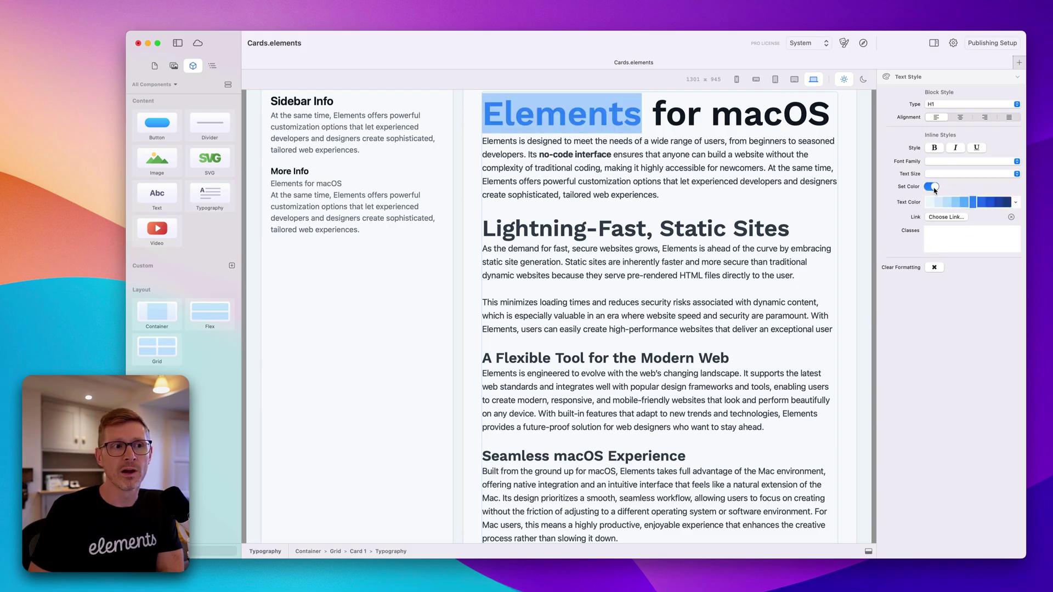
pyautogui.click(754, 180)
pyautogui.click(746, 222)
pyautogui.click(696, 315)
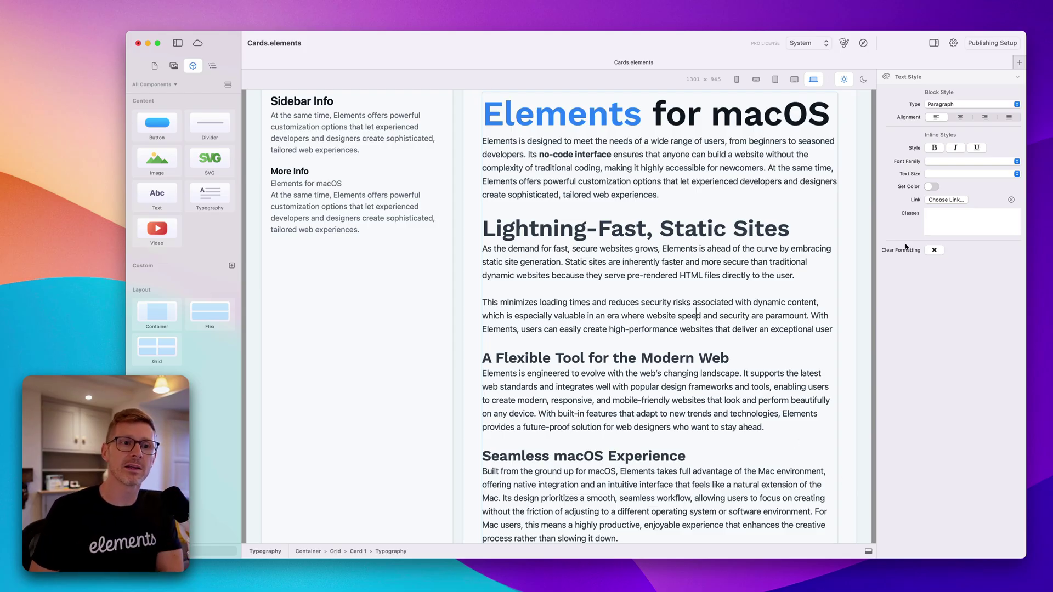
pyautogui.click(675, 248)
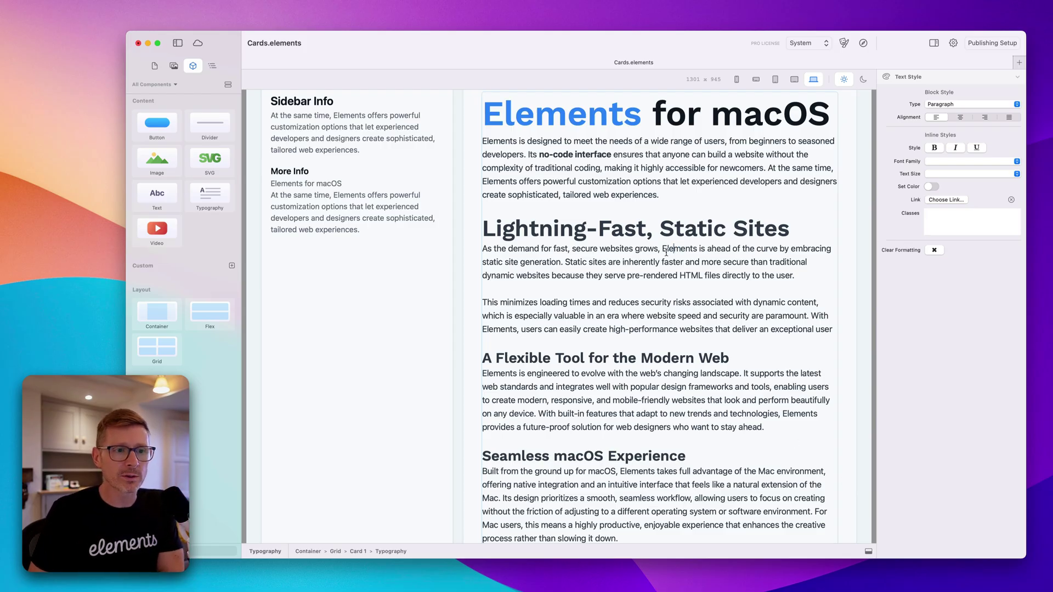
pyautogui.moveTo(663, 249); pyautogui.dragTo(777, 250)
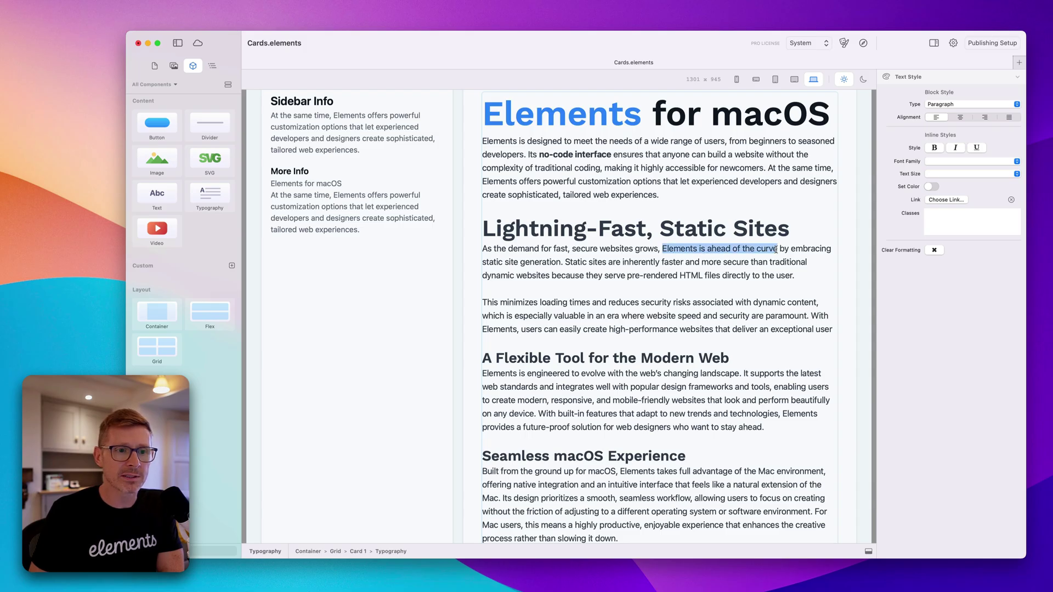
pyautogui.click(960, 201)
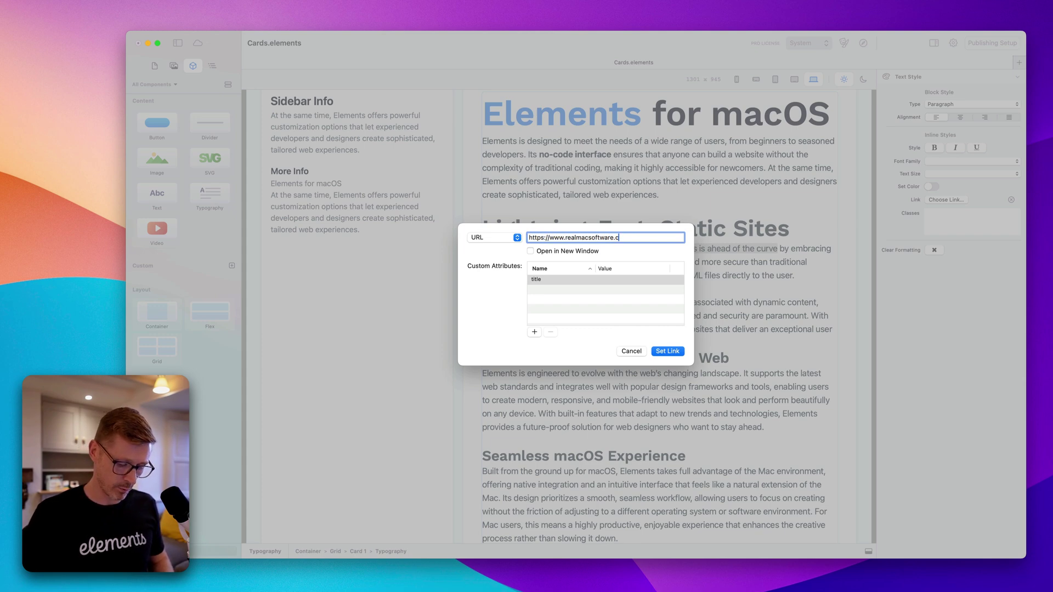
pyautogui.write('lements')
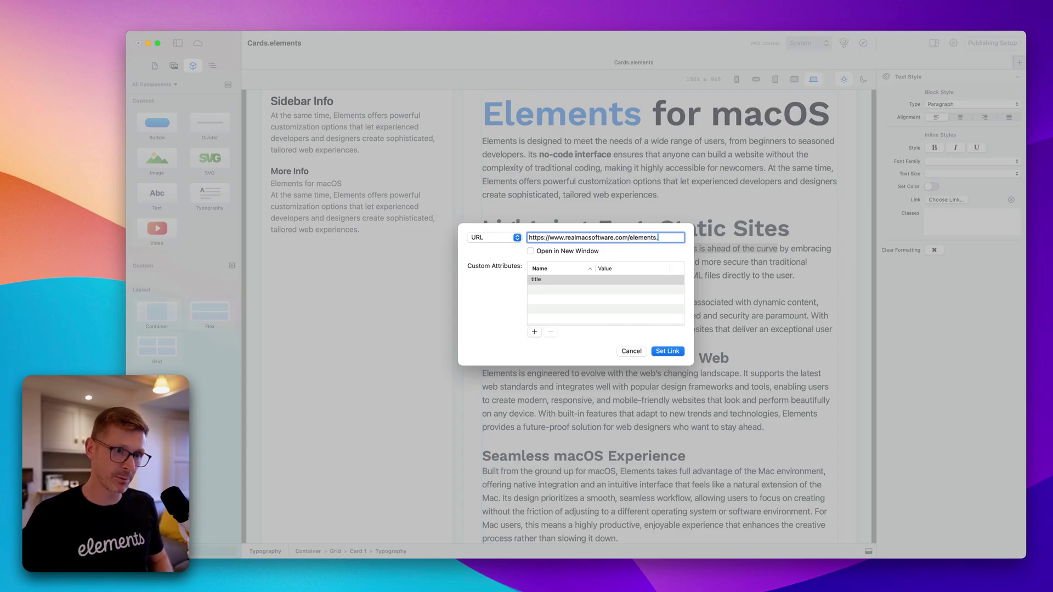
pyautogui.write('/')
pyautogui.press('Return')
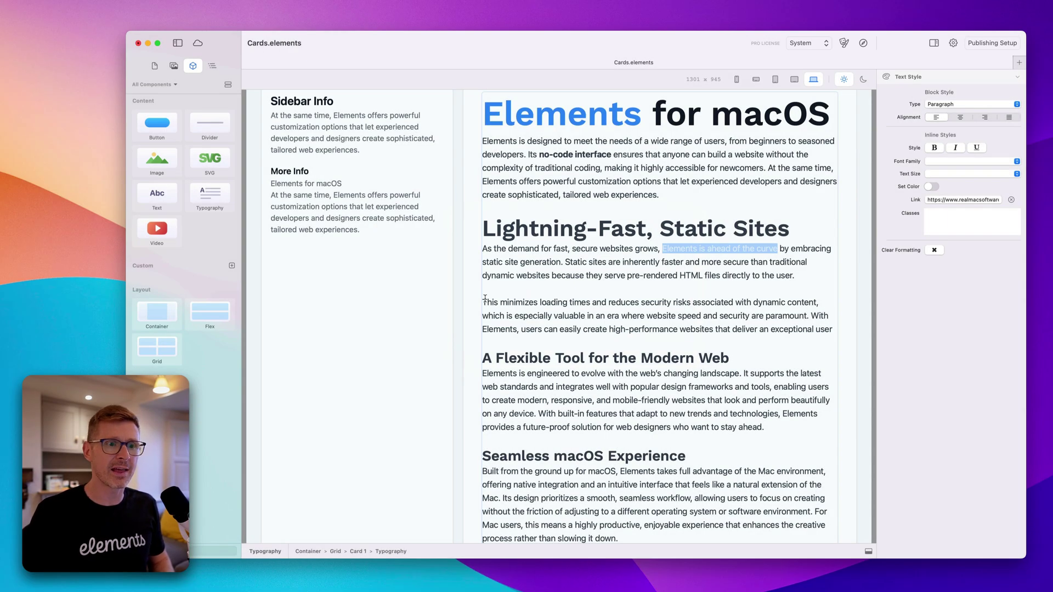
pyautogui.click(613, 272)
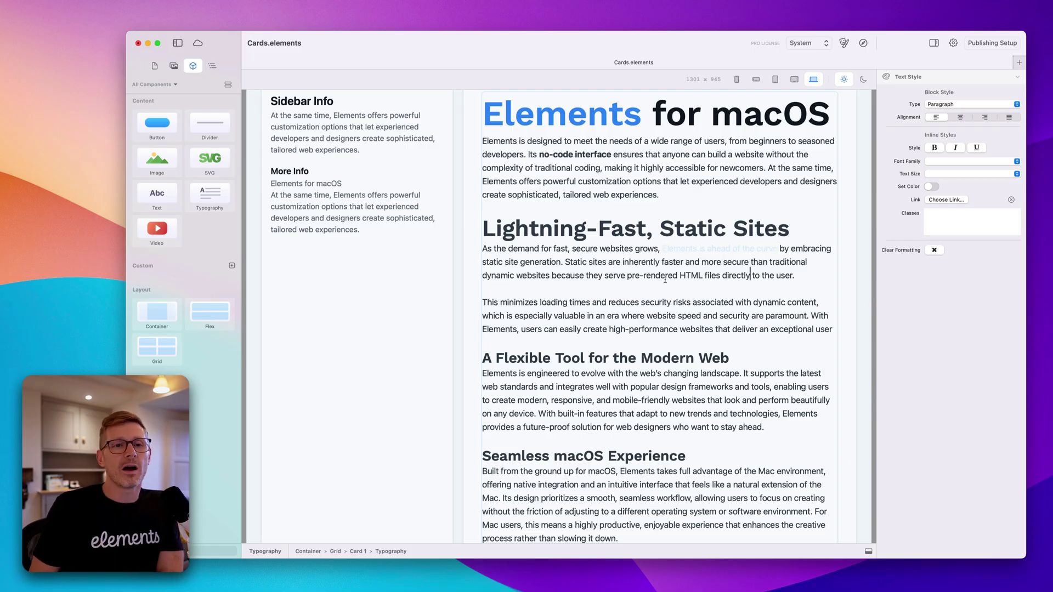
# Step: Select the long-form Typography component and review the typography styles available for it
pyautogui.scroll(-3, 608, 334)
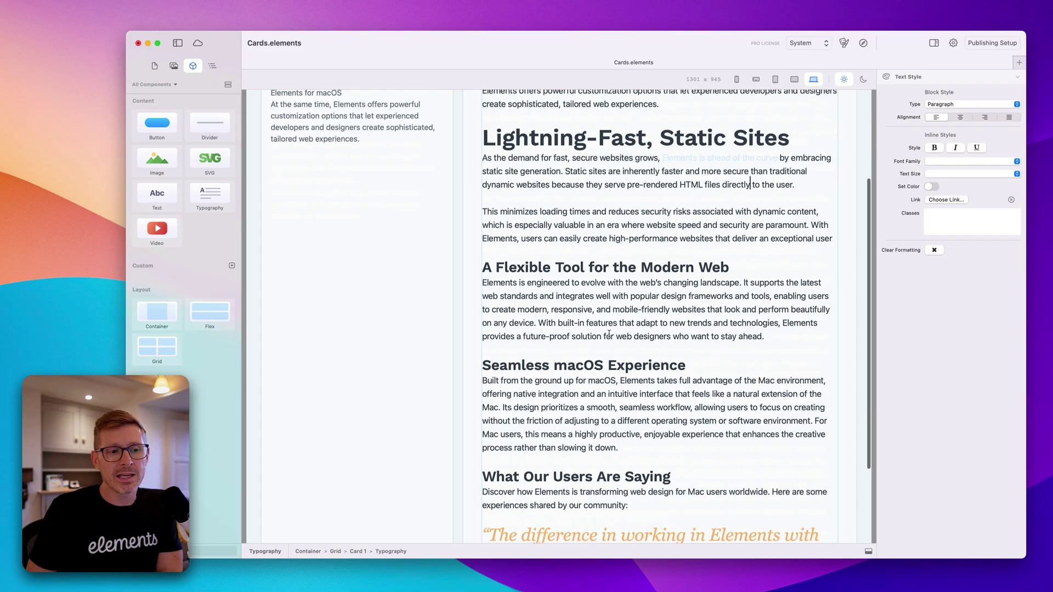
pyautogui.scroll(-5, 608, 333)
pyautogui.scroll(10, 577, 143)
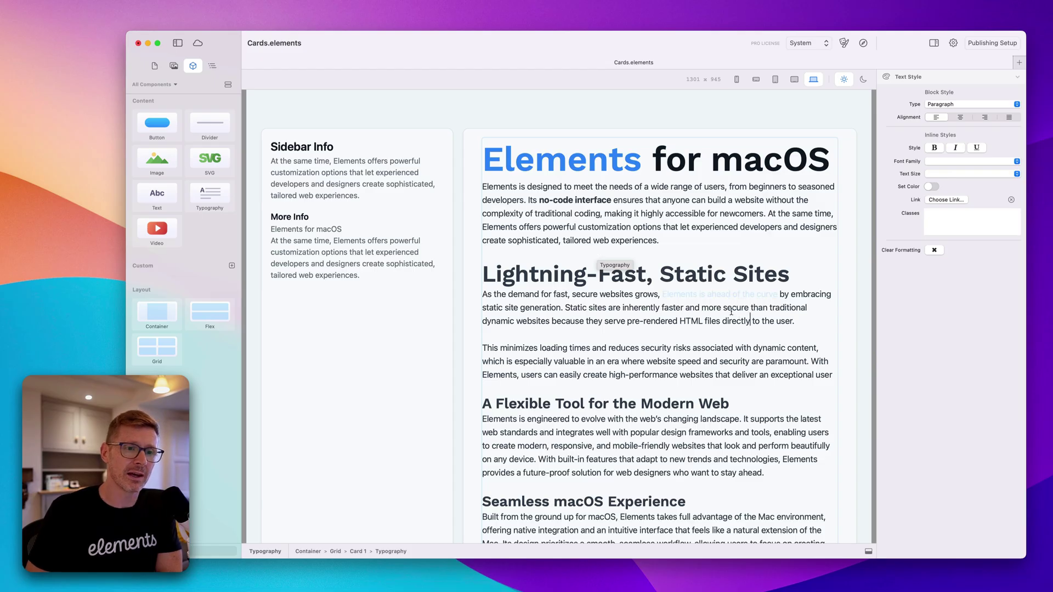
pyautogui.click(696, 144)
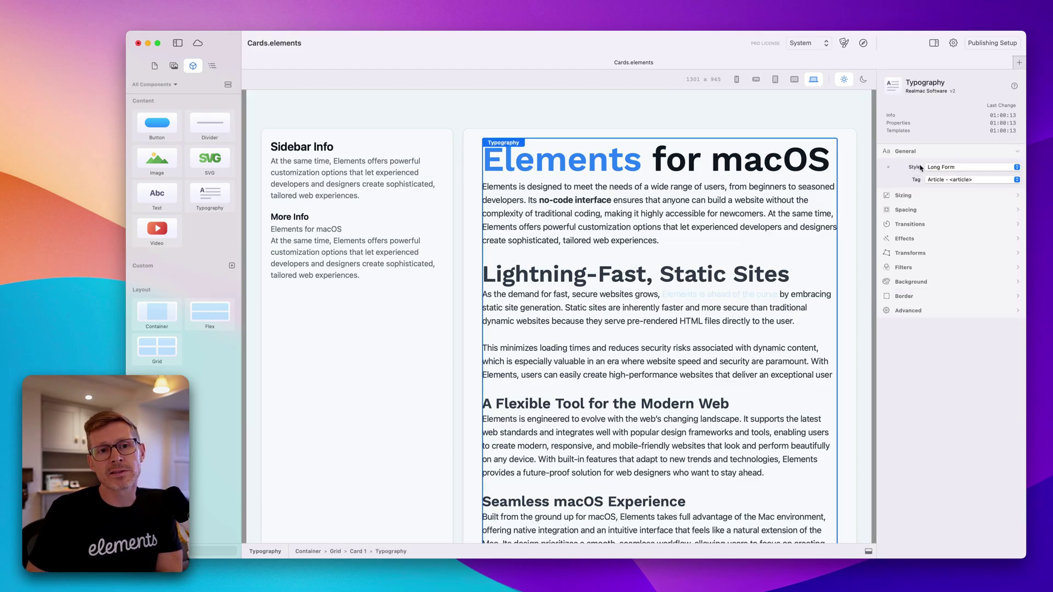
pyautogui.click(945, 168)
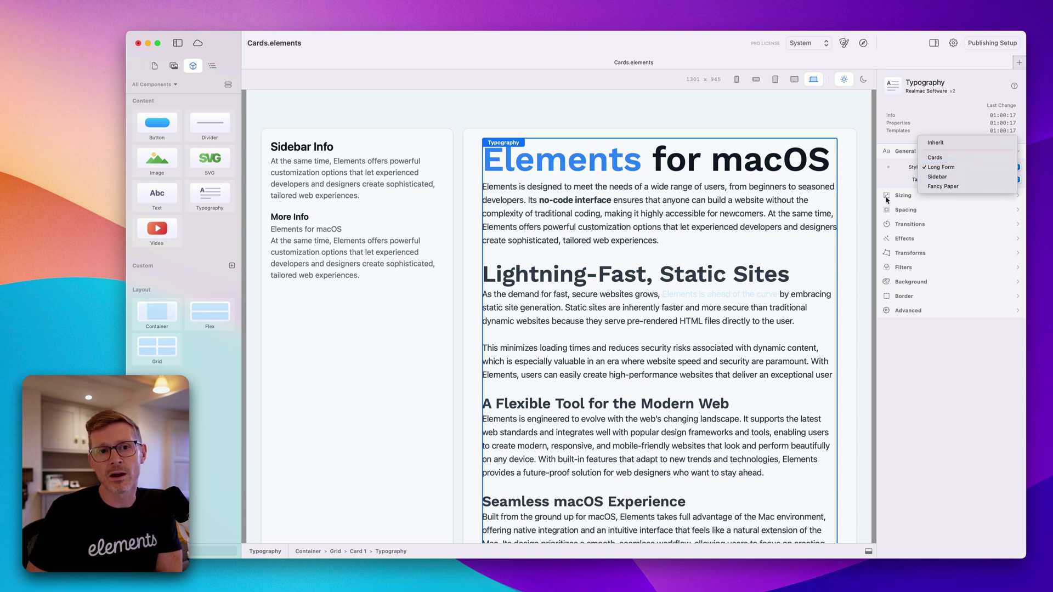
pyautogui.press('Escape')
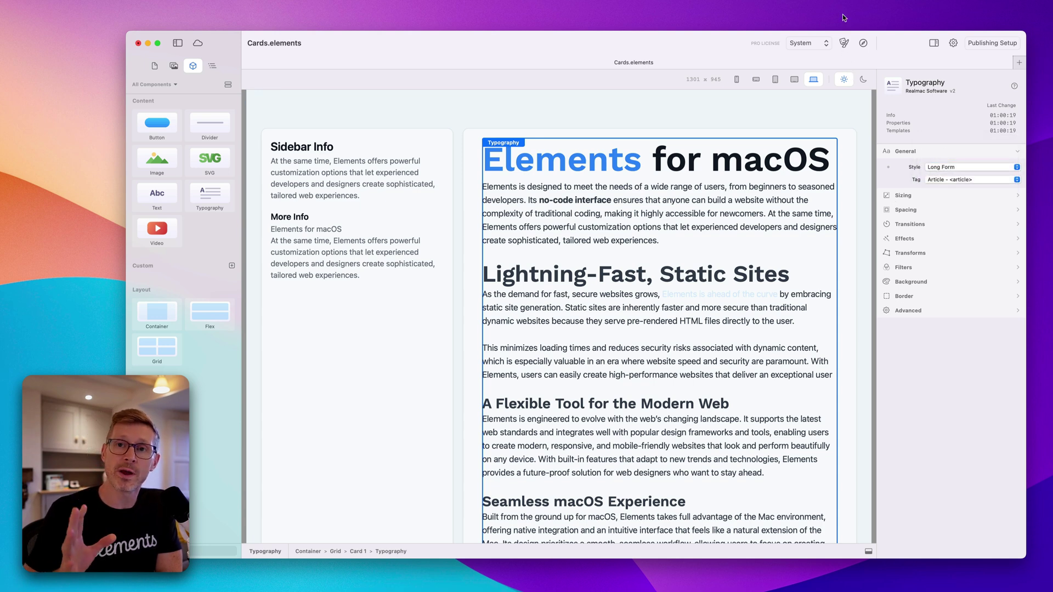
# Step: Open the Long Form style in the theme's custom typography settings and place the Theme window clear of the linked text
pyautogui.click(843, 42)
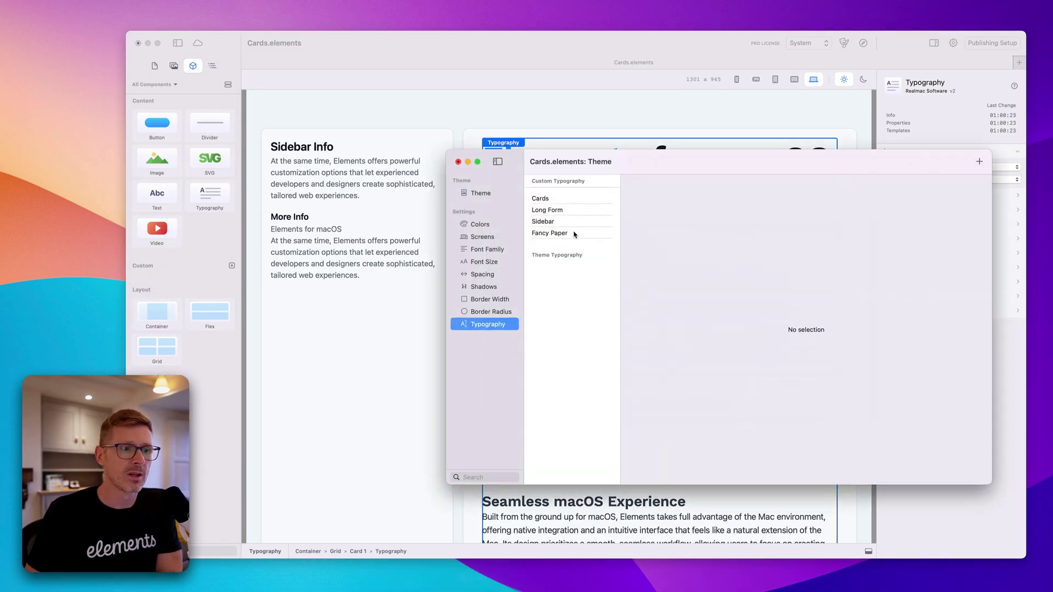
pyautogui.moveTo(703, 154); pyautogui.dragTo(757, 226)
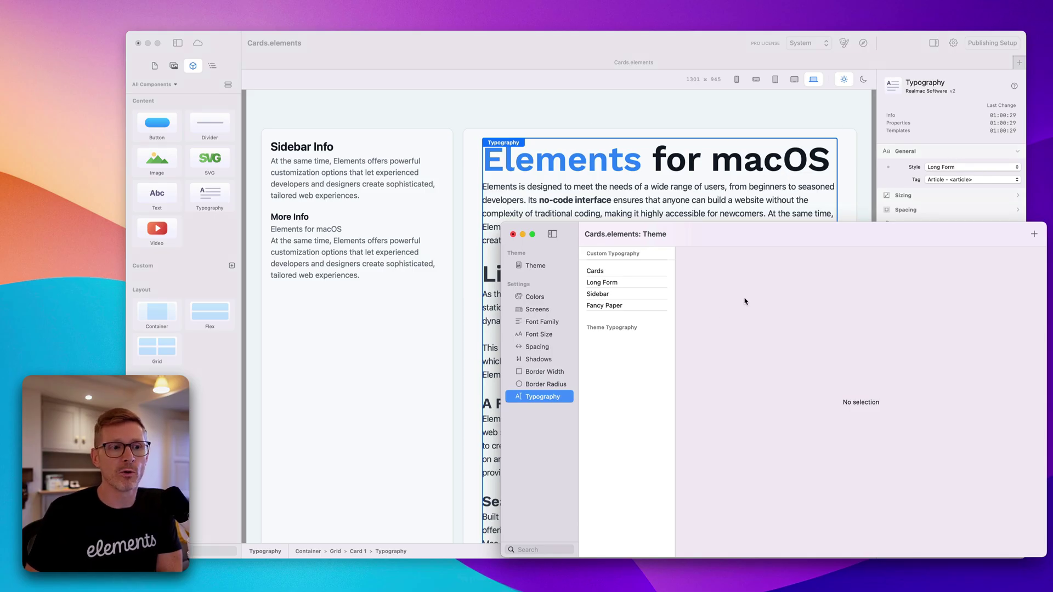
pyautogui.click(626, 282)
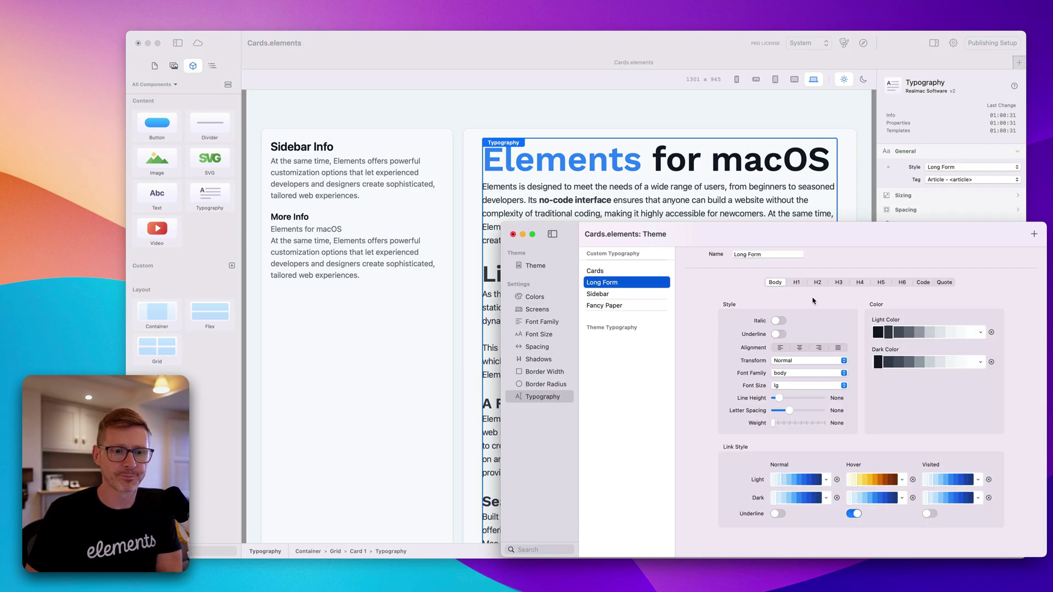
pyautogui.moveTo(831, 238); pyautogui.dragTo(388, 176)
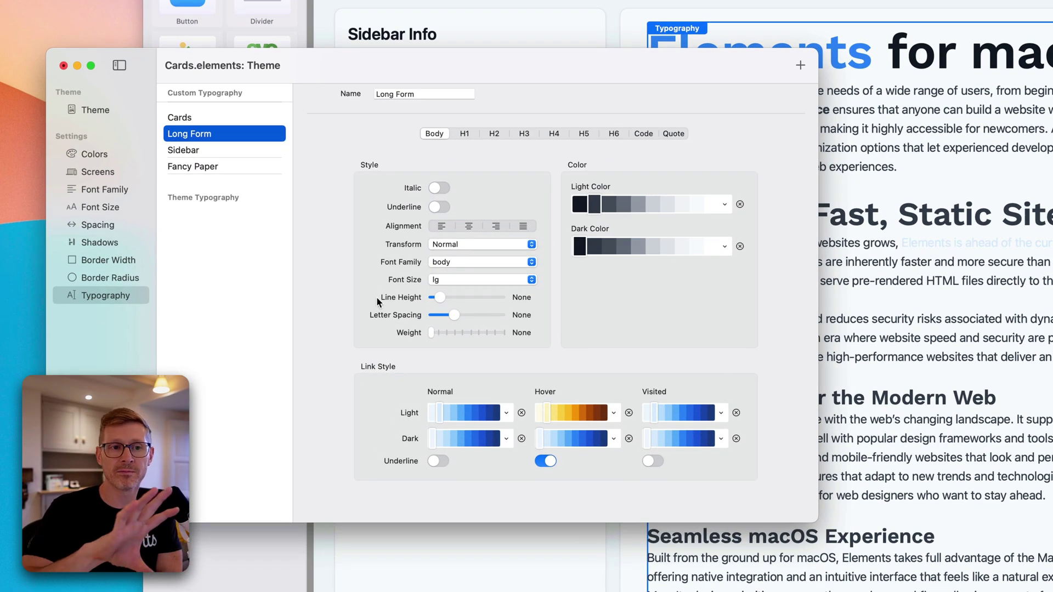
# Step: Review the Long Form style's settings for the H1 to H4 headings, Quote and Body text
pyautogui.click(467, 135)
pyautogui.click(495, 134)
pyautogui.click(522, 134)
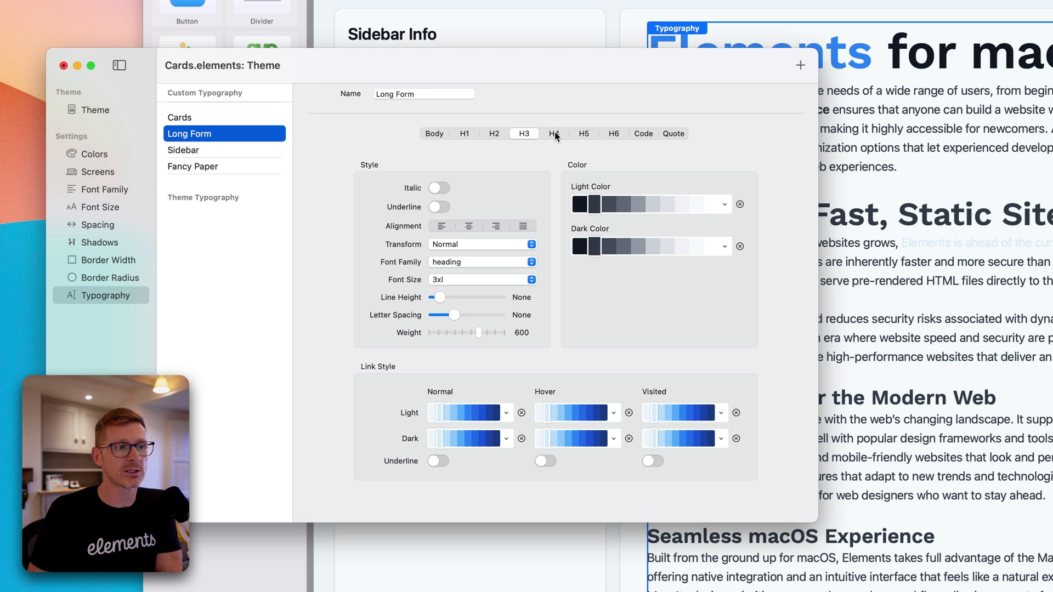
pyautogui.click(554, 135)
pyautogui.click(528, 136)
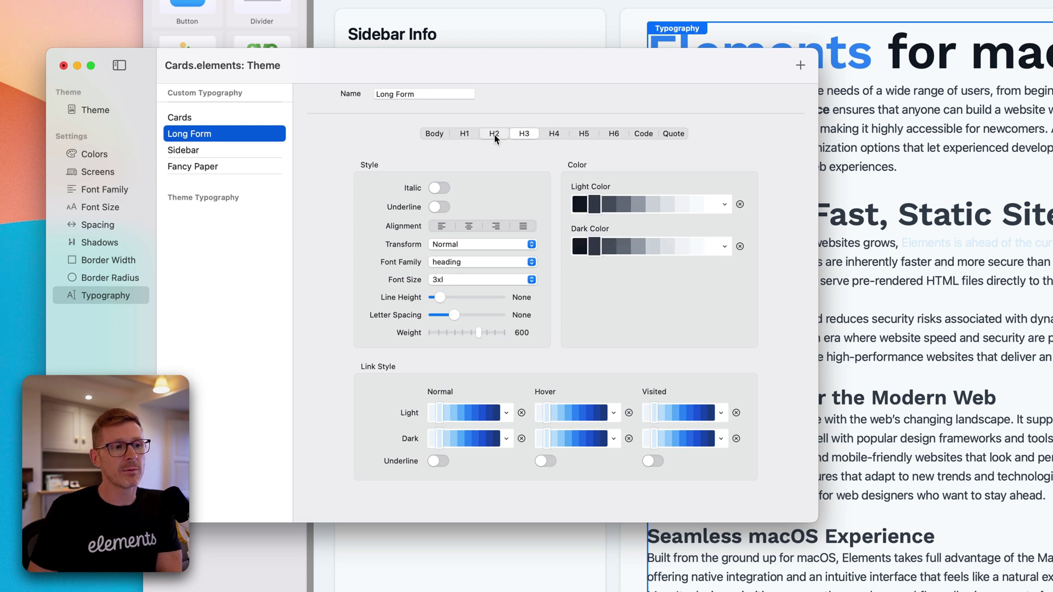
pyautogui.click(494, 134)
pyautogui.click(462, 136)
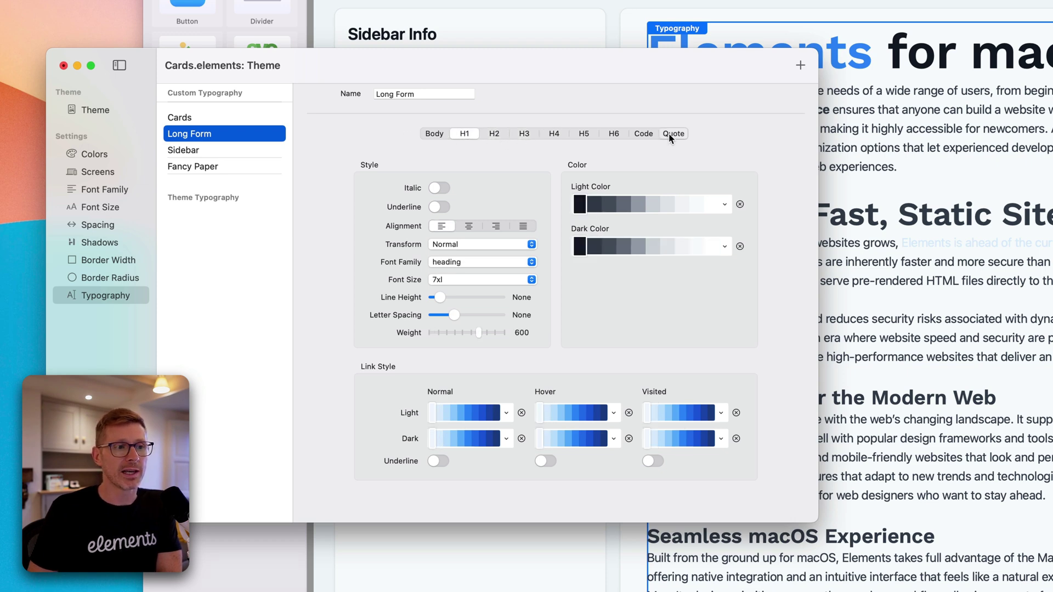
pyautogui.click(670, 134)
pyautogui.click(445, 134)
pyautogui.click(463, 133)
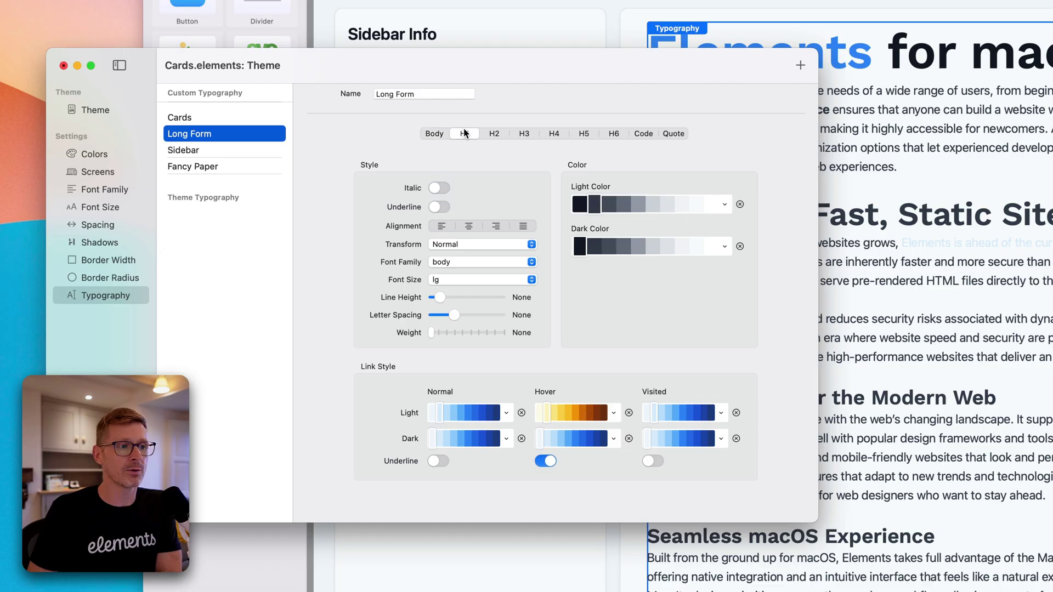
pyautogui.click(428, 133)
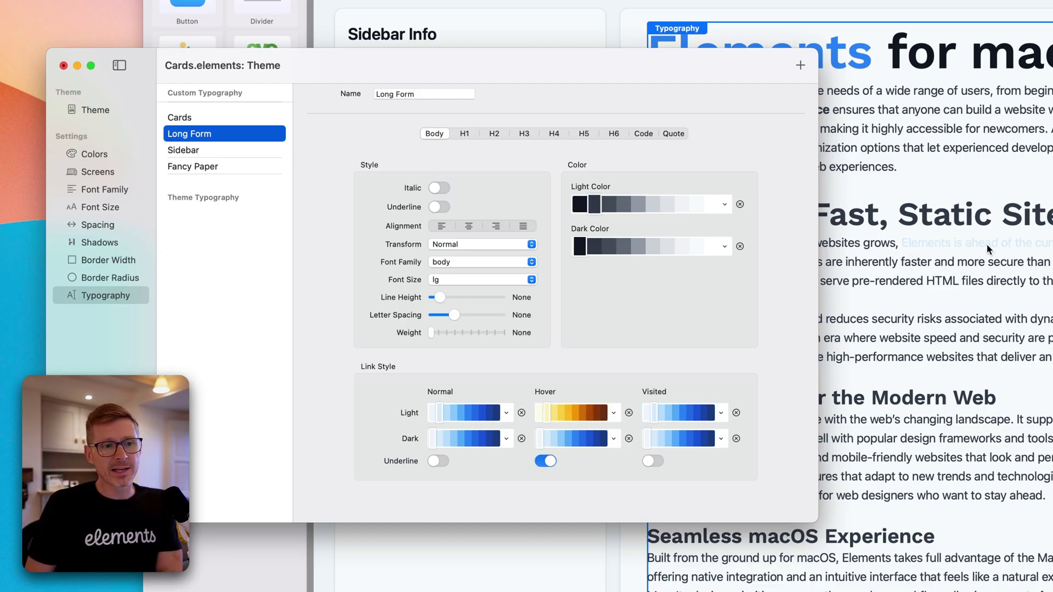
# Step: Set the normal light-mode link color of the Long Form body text to a mid-tone fuchsia
pyautogui.click(471, 415)
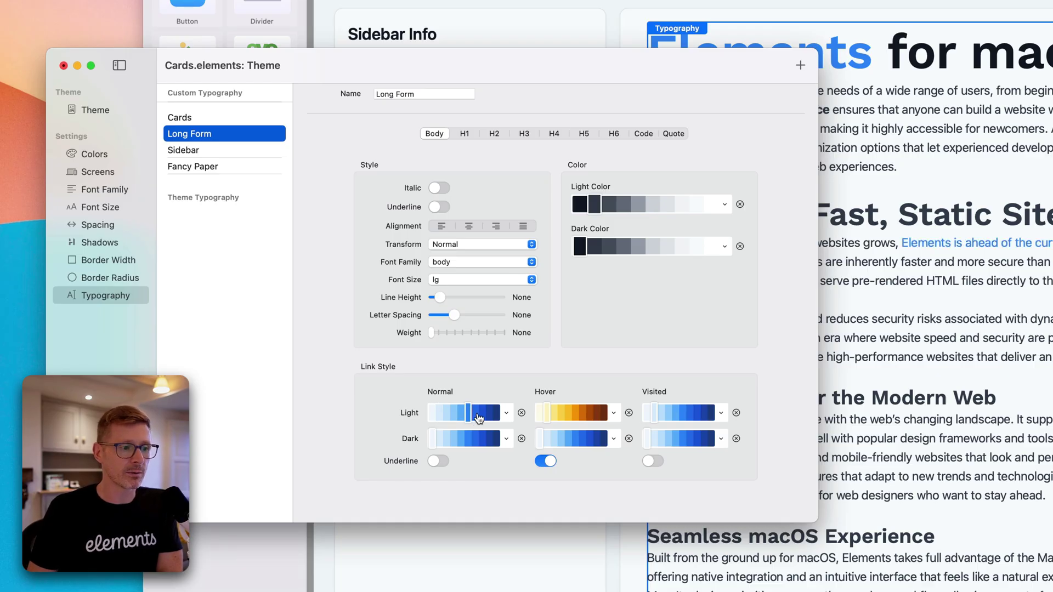
pyautogui.click(478, 416)
pyautogui.click(506, 412)
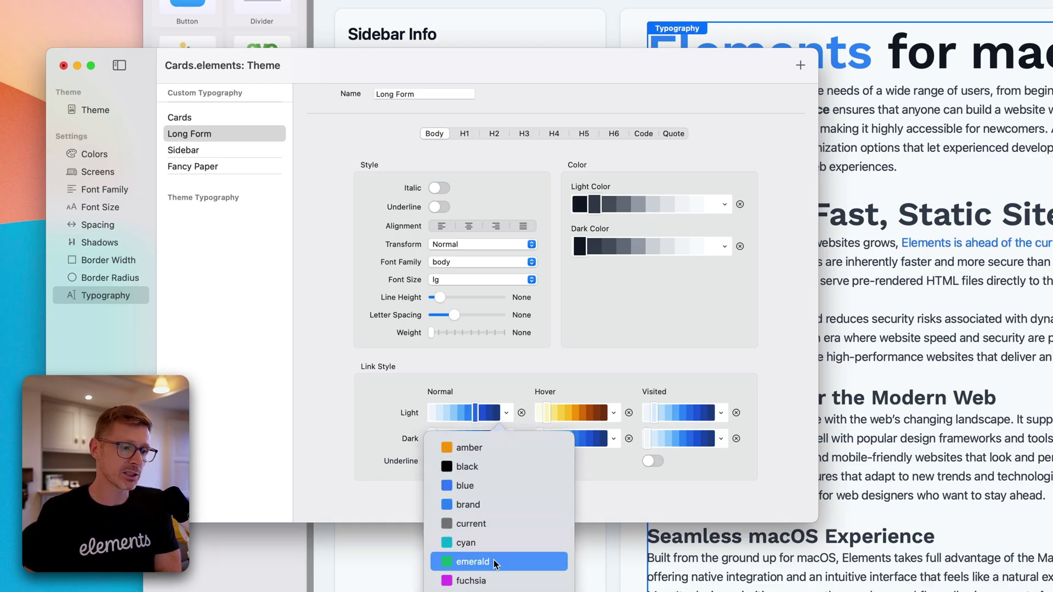
pyautogui.click(494, 580)
pyautogui.click(471, 416)
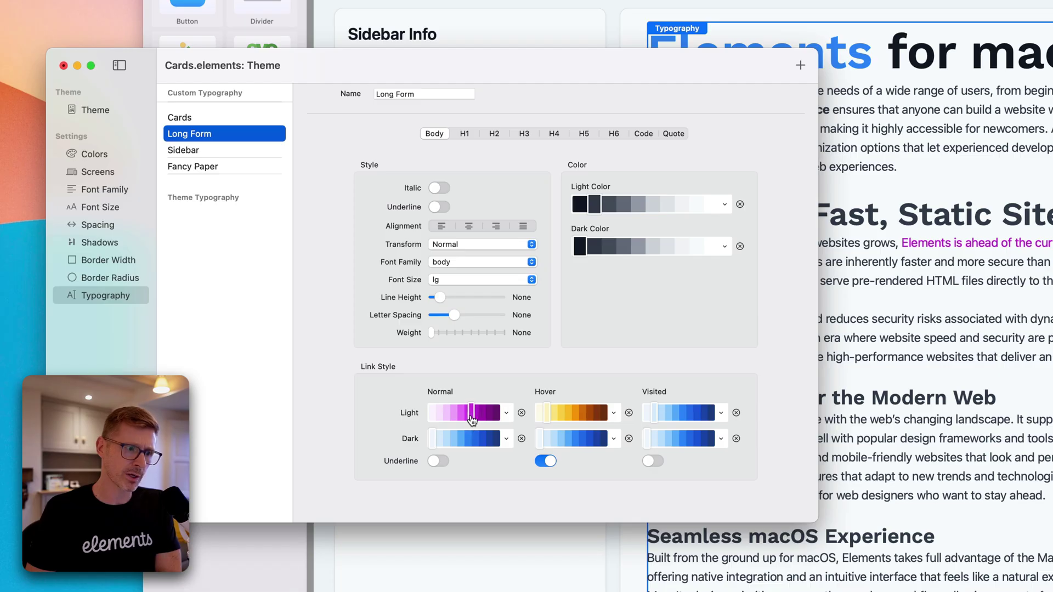
pyautogui.click(469, 416)
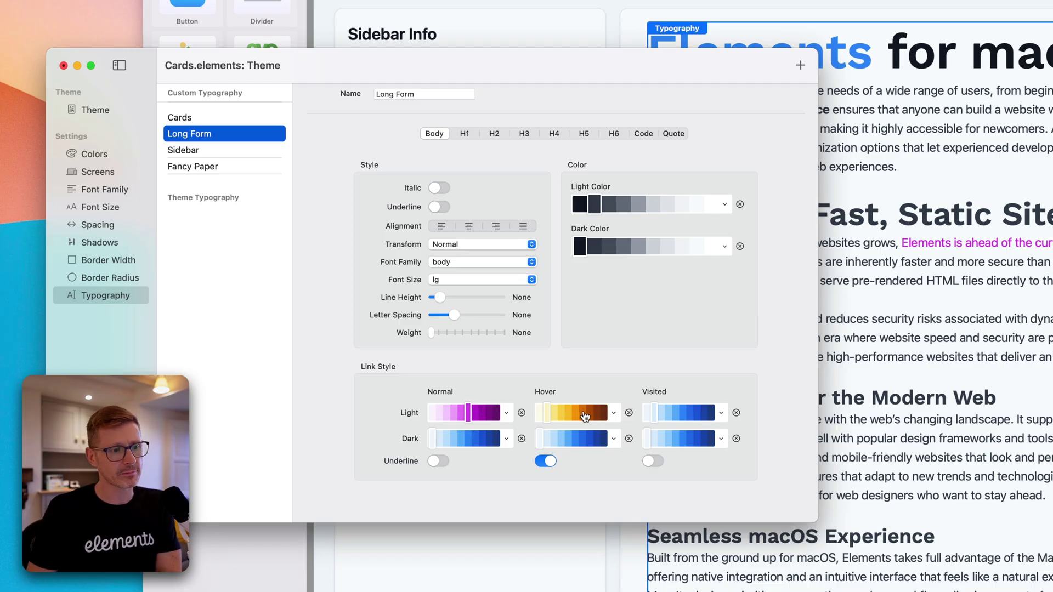
# Step: Set the light-mode hover link color of the Long Form body text to blue and preview it on the page's link
pyautogui.click(612, 414)
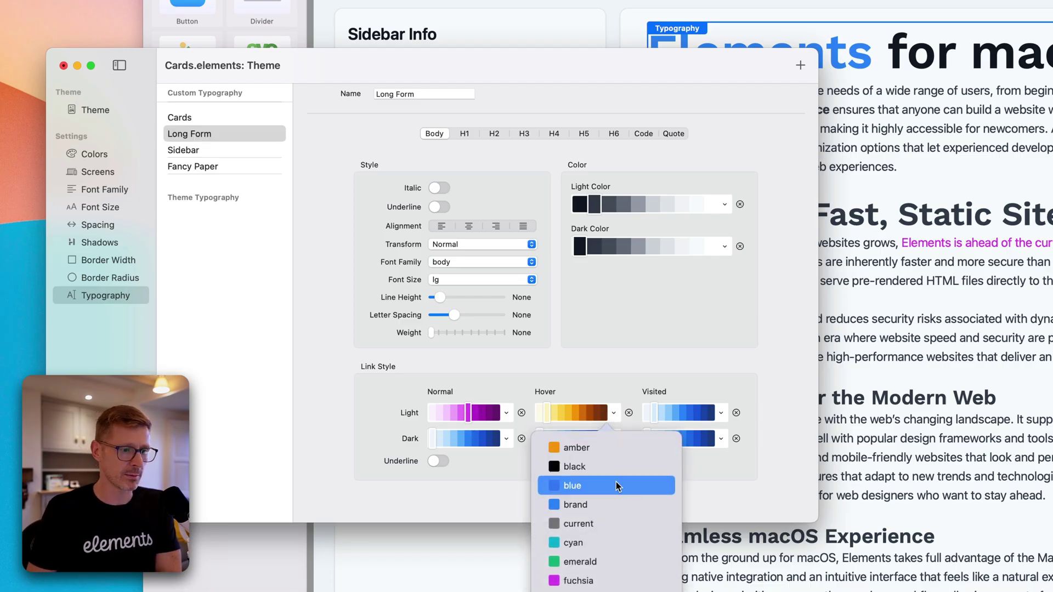
pyautogui.click(616, 483)
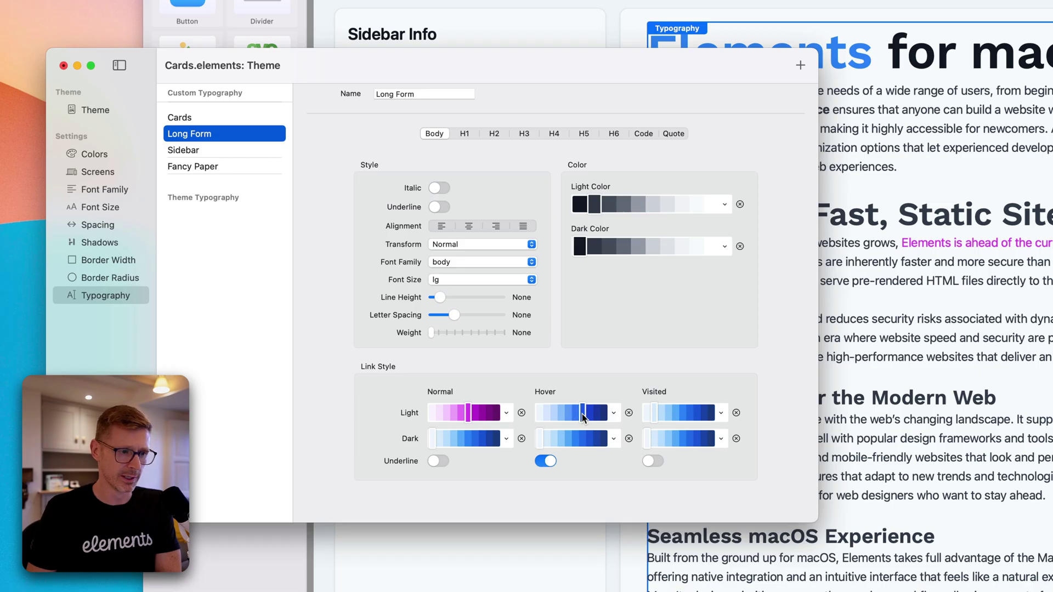
pyautogui.click(582, 413)
pyautogui.click(887, 304)
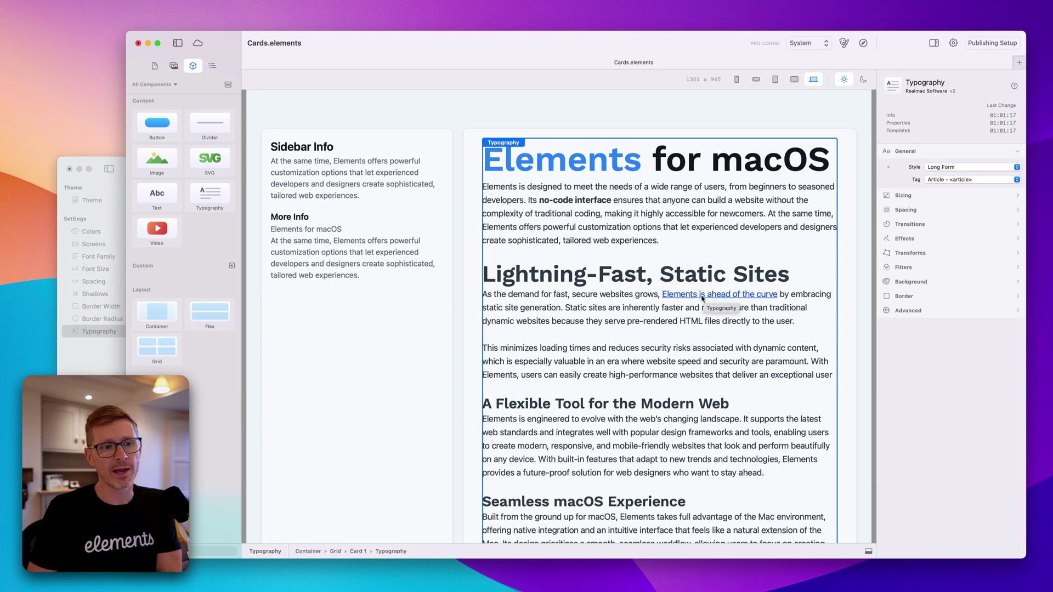
# Step: Turn off the hover underline for Long Form body links and preview the link on the page
pyautogui.press('super+grave')
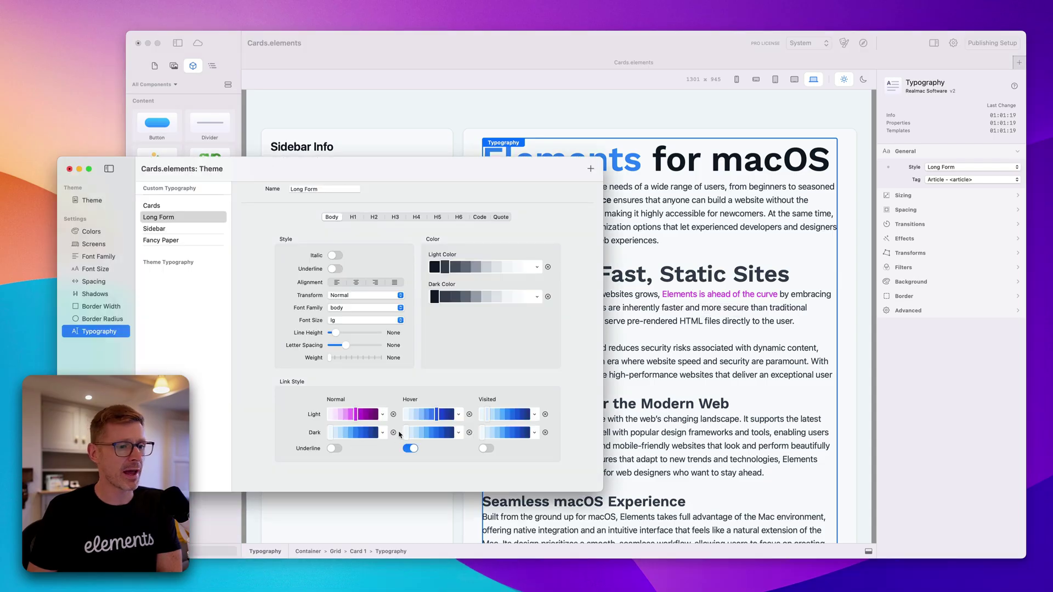
pyautogui.click(721, 359)
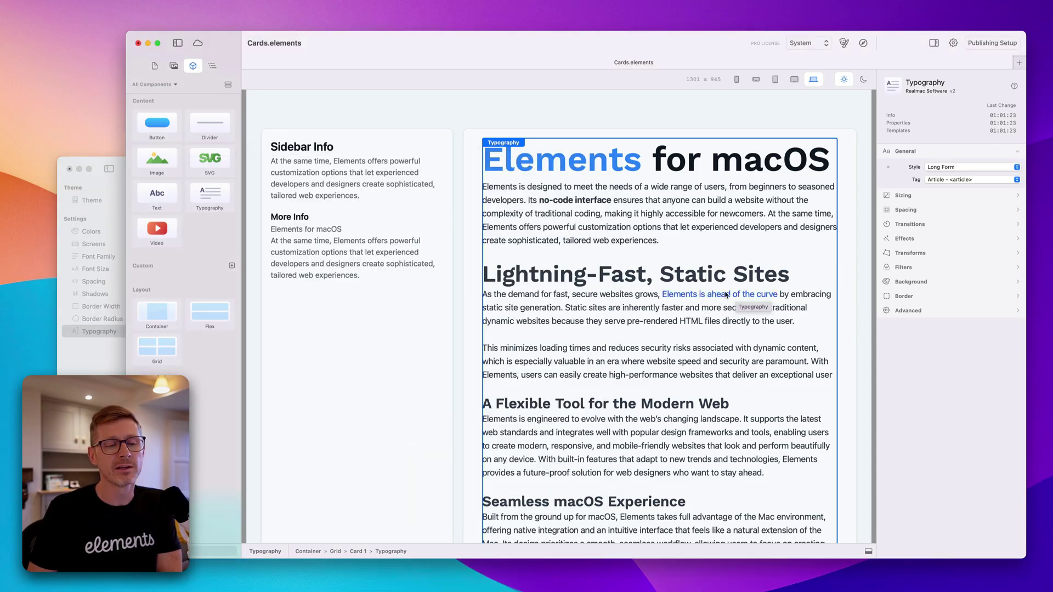
pyautogui.press('super+grave')
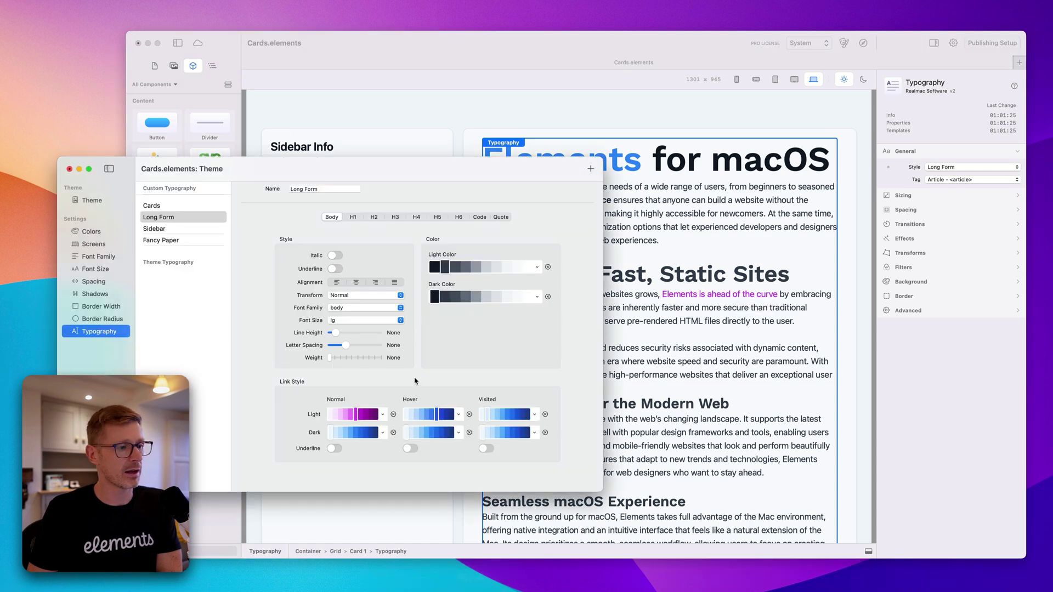
# Step: Try a font size of 8xl for the Long Form style's H1 heading, and set it to 5xl instead
pyautogui.moveTo(457, 166); pyautogui.dragTo(485, 149)
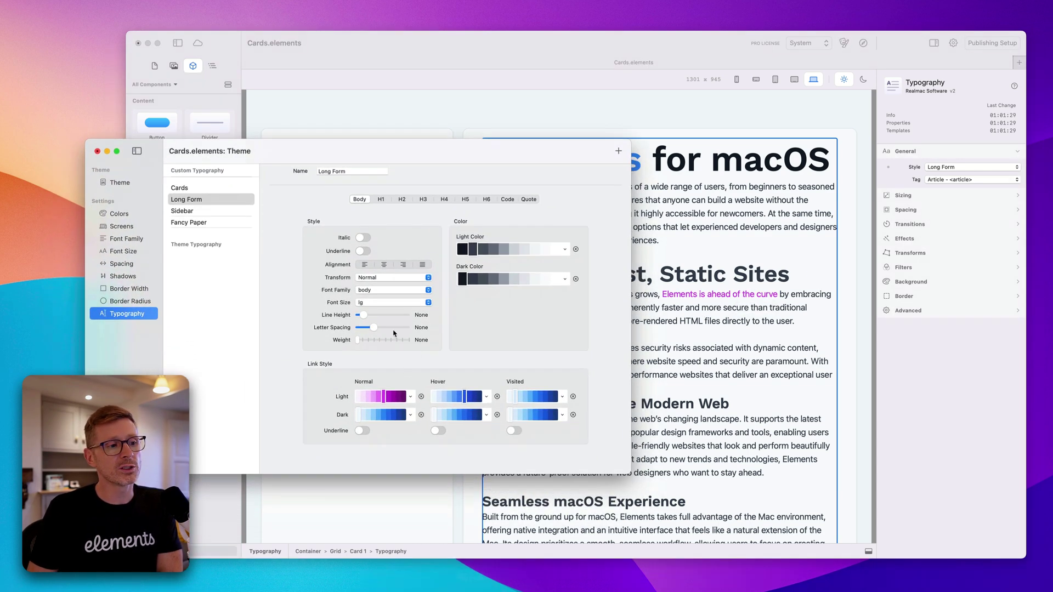
pyautogui.click(381, 199)
pyautogui.moveTo(506, 157); pyautogui.dragTo(515, 207)
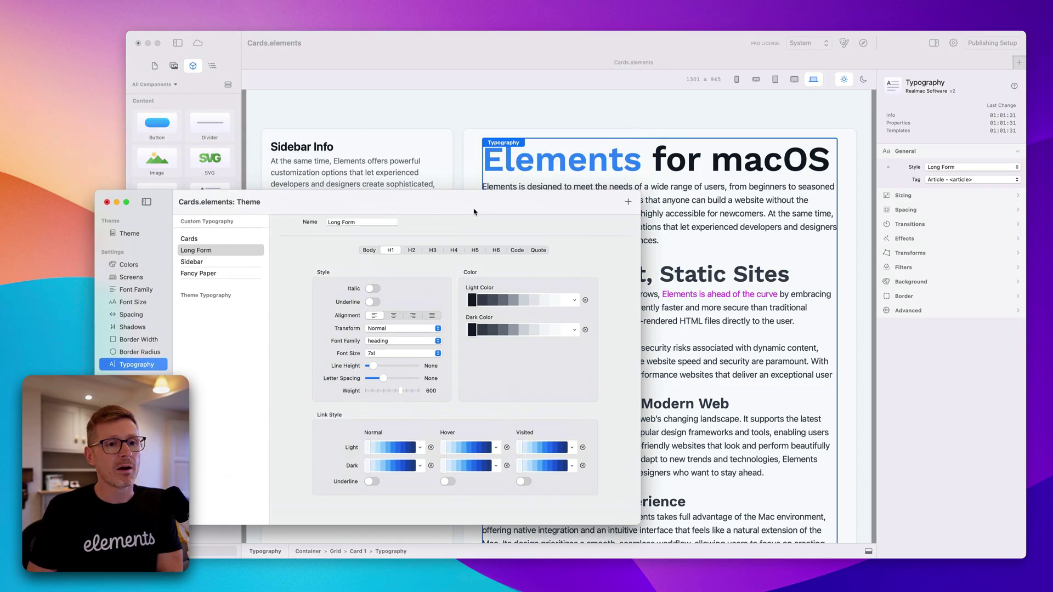
pyautogui.click(395, 353)
pyautogui.press('Down')
pyautogui.press('Return')
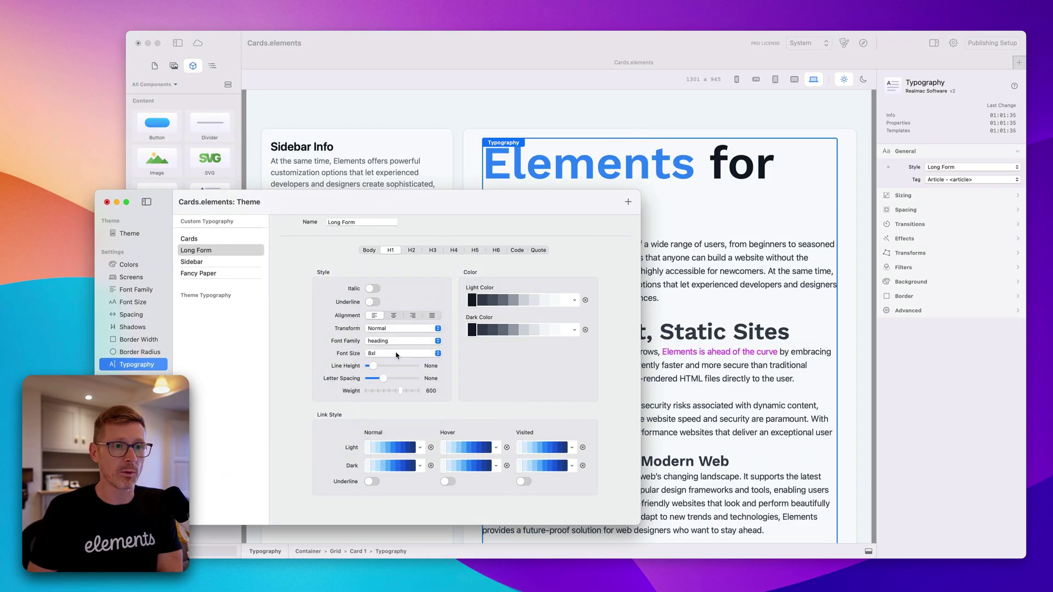
pyautogui.click(396, 353)
pyautogui.press('Up')
pyautogui.press('Up')
pyautogui.press('Up')
pyautogui.press('Return')
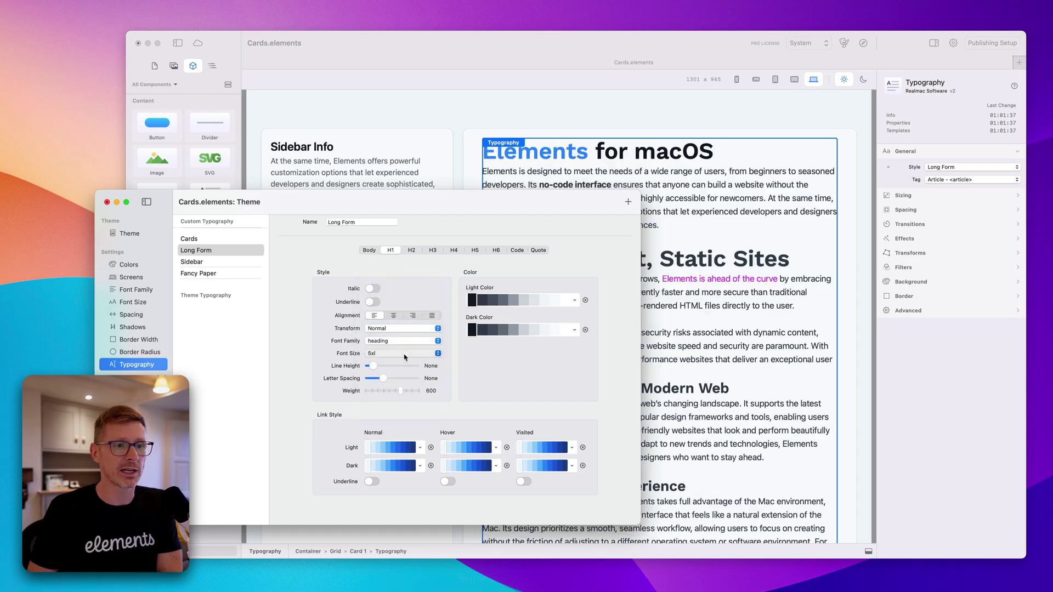
# Step: Set the font size of the Long Form style's H1 heading to 6xl
pyautogui.click(406, 355)
pyautogui.click(402, 364)
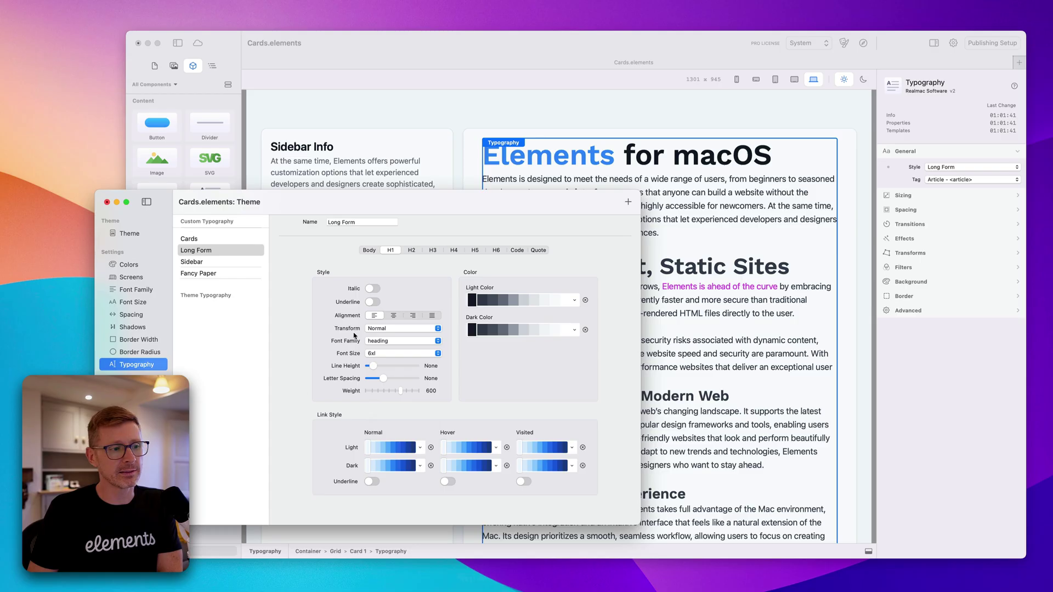
# Step: Try lighter grays for the light color of Long Form H3 headings, and settle on the fourth, dark gray swatch
pyautogui.click(411, 250)
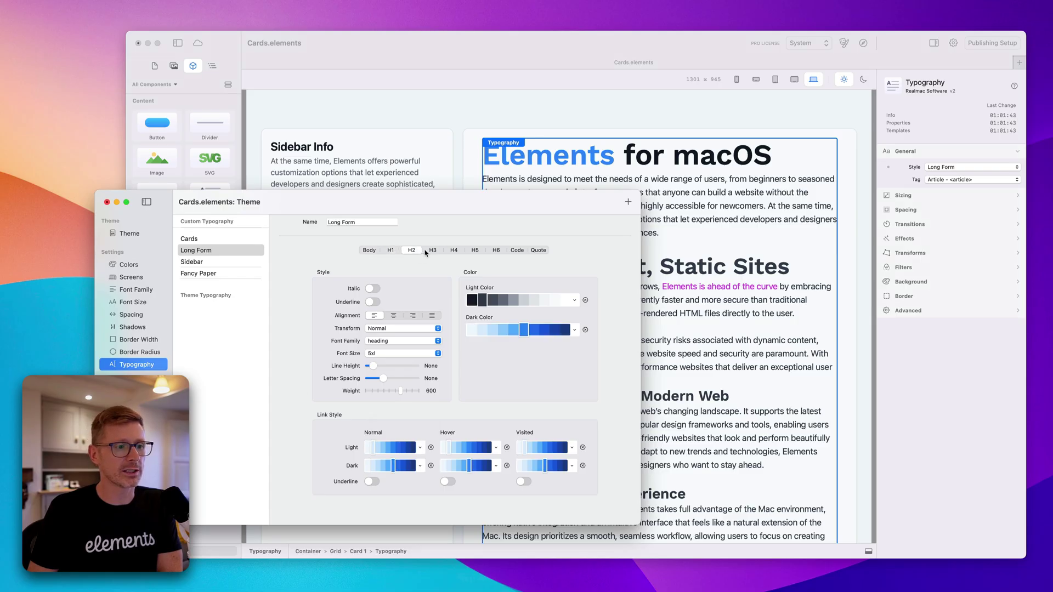
pyautogui.click(432, 250)
pyautogui.moveTo(486, 203); pyautogui.dragTo(404, 141)
pyautogui.scroll(-5, 682, 447)
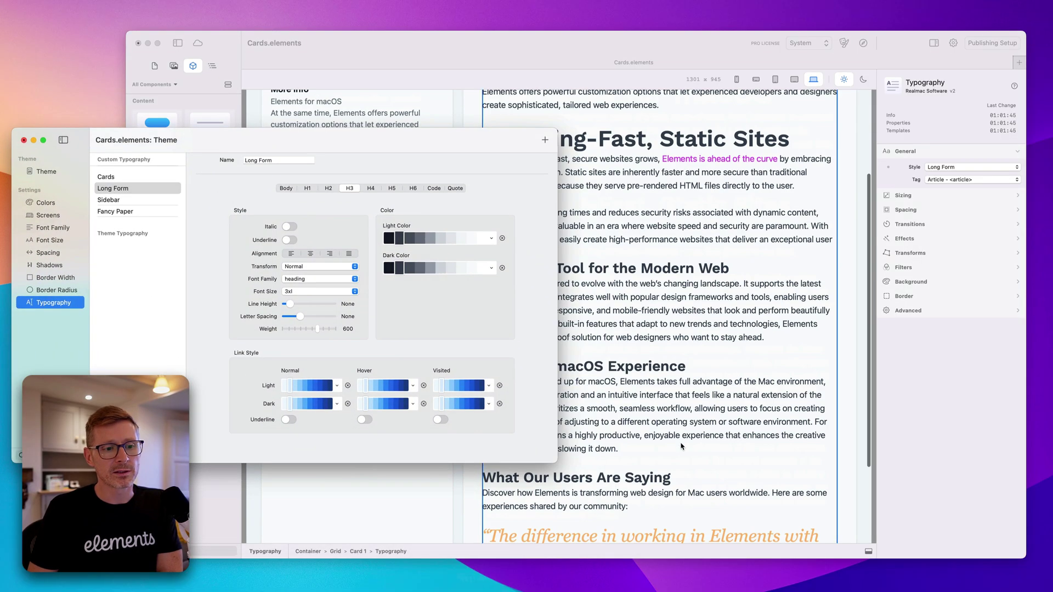
pyautogui.click(432, 238)
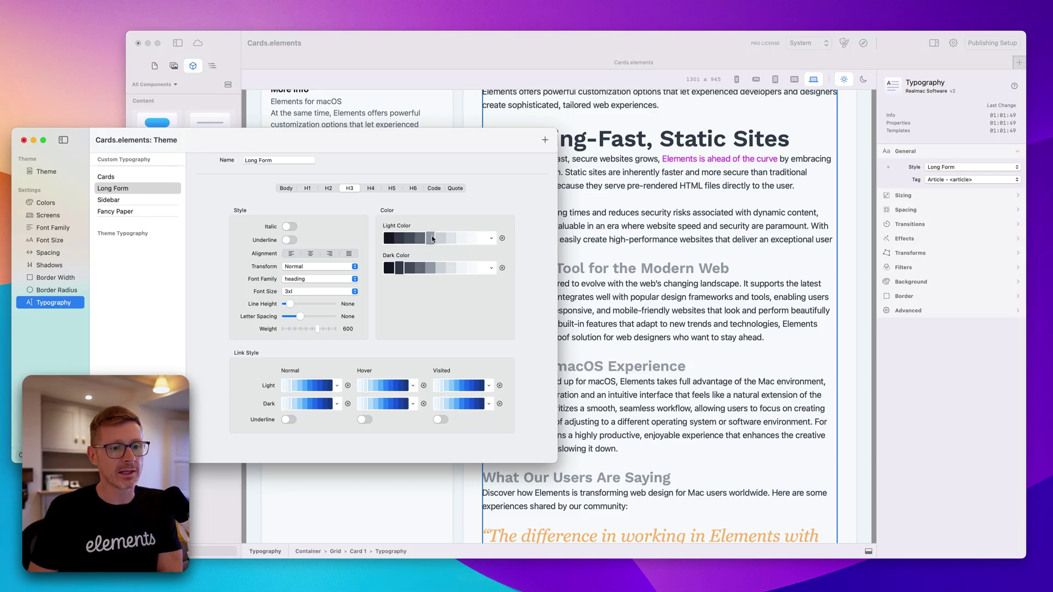
pyautogui.click(451, 239)
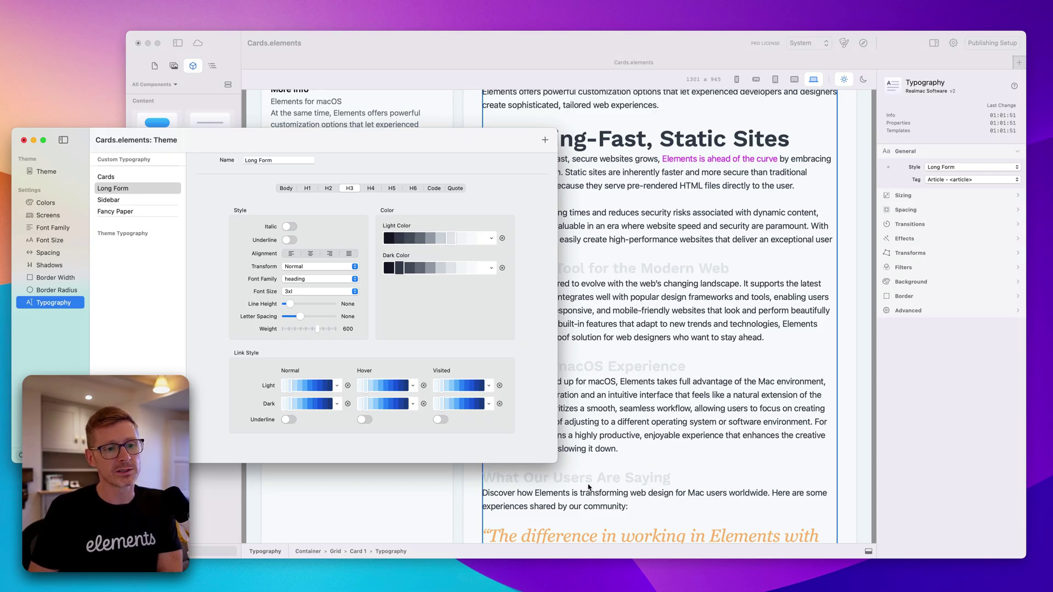
pyautogui.click(440, 238)
pyautogui.click(419, 238)
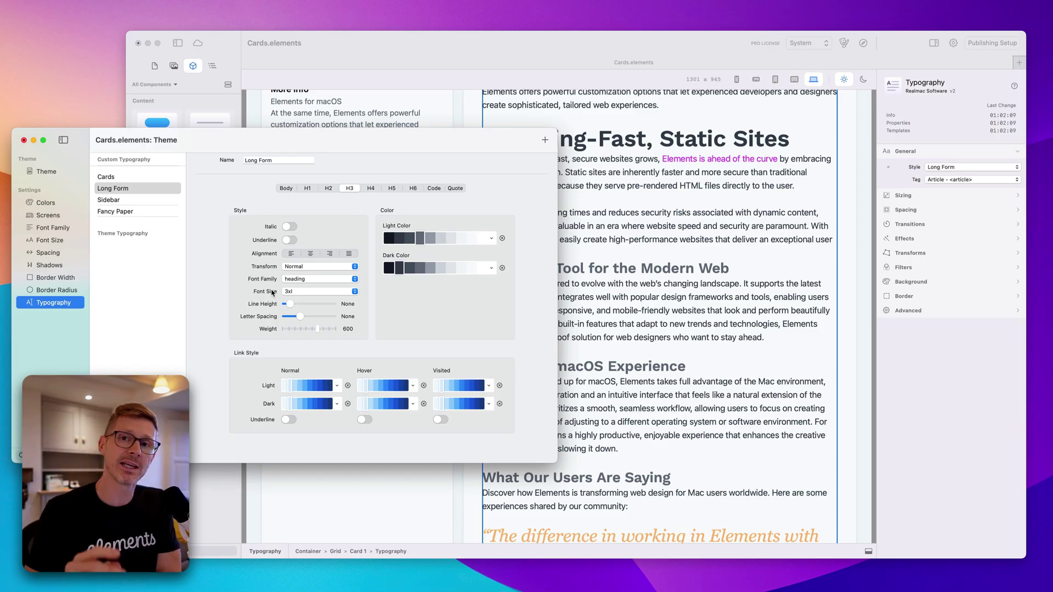
# Step: Close the theme settings and place a copy of the article's Typography component below the text in the sidebar card
pyautogui.moveTo(201, 142); pyautogui.dragTo(371, 145)
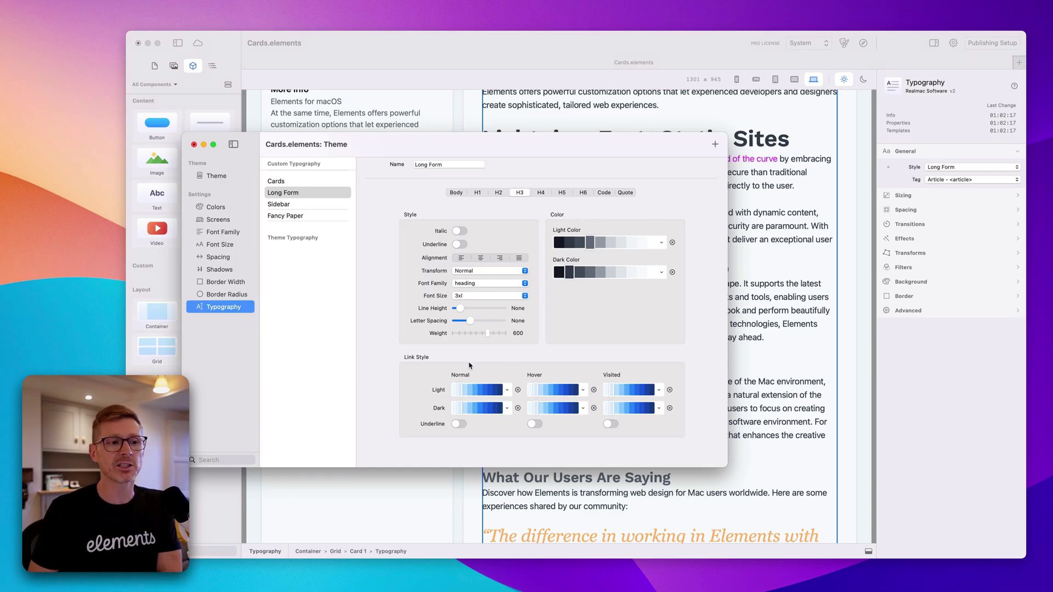
pyautogui.click(195, 145)
pyautogui.scroll(5, 773, 336)
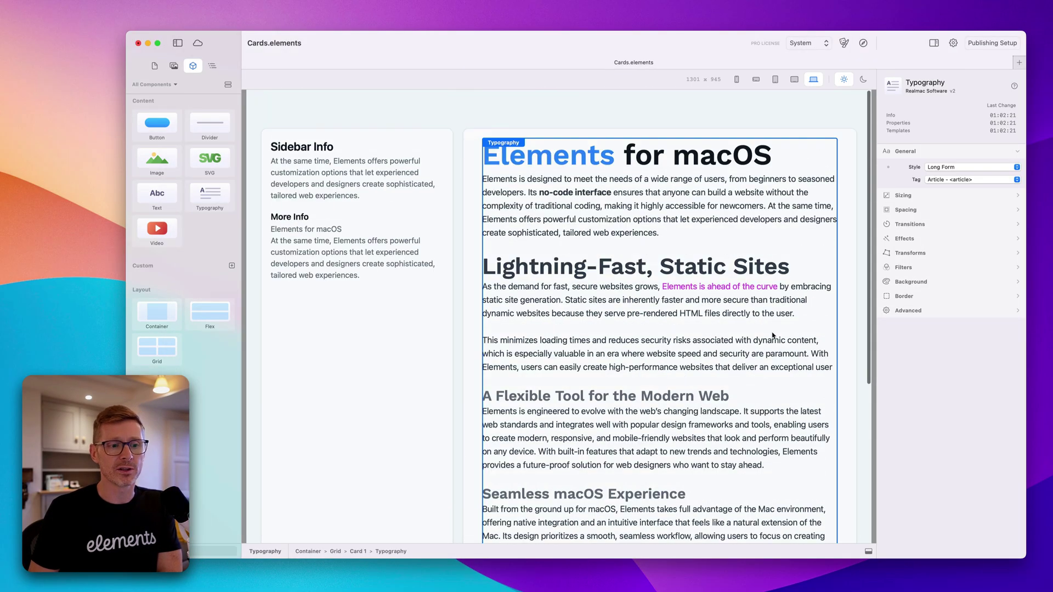
pyautogui.scroll(-2, 762, 288)
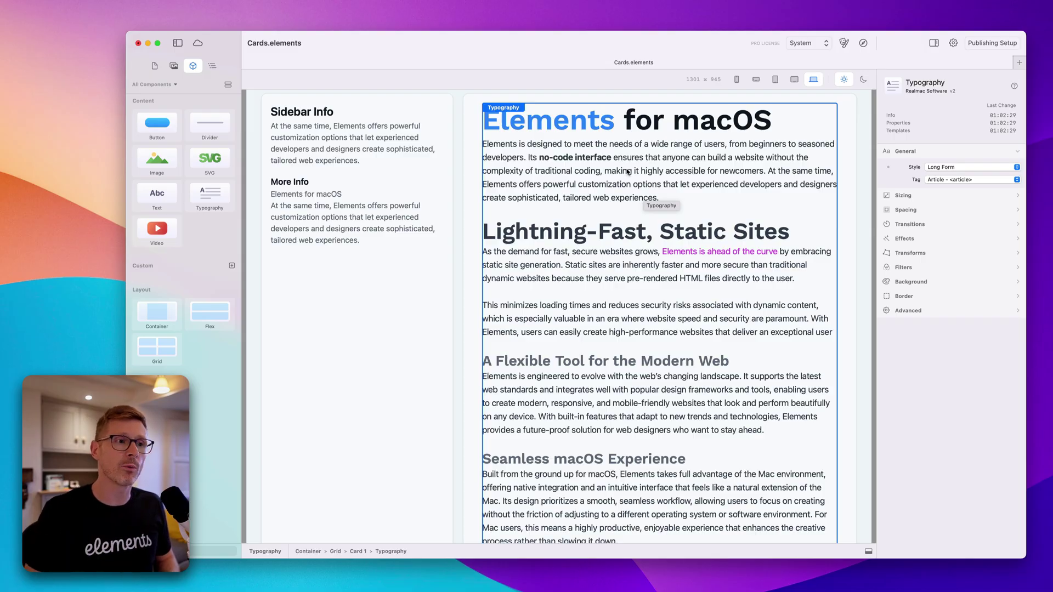
pyautogui.moveTo(615, 155); pyautogui.dragTo(366, 257)
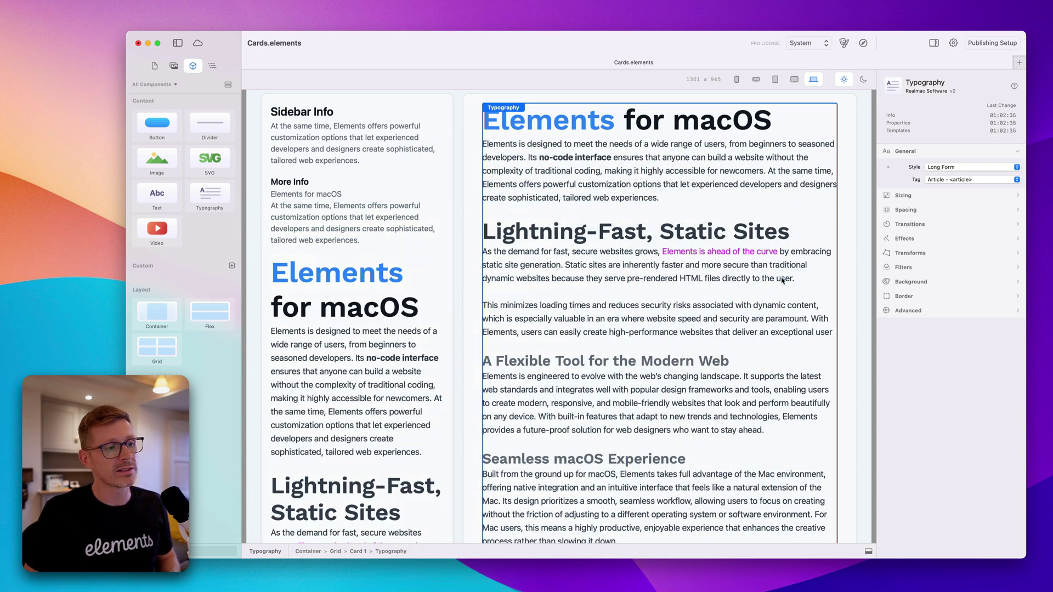
# Step: Delete the "More Info" heading and the text component below it from the sidebar card
pyautogui.click(349, 212)
pyautogui.press('Delete')
pyautogui.click(301, 181)
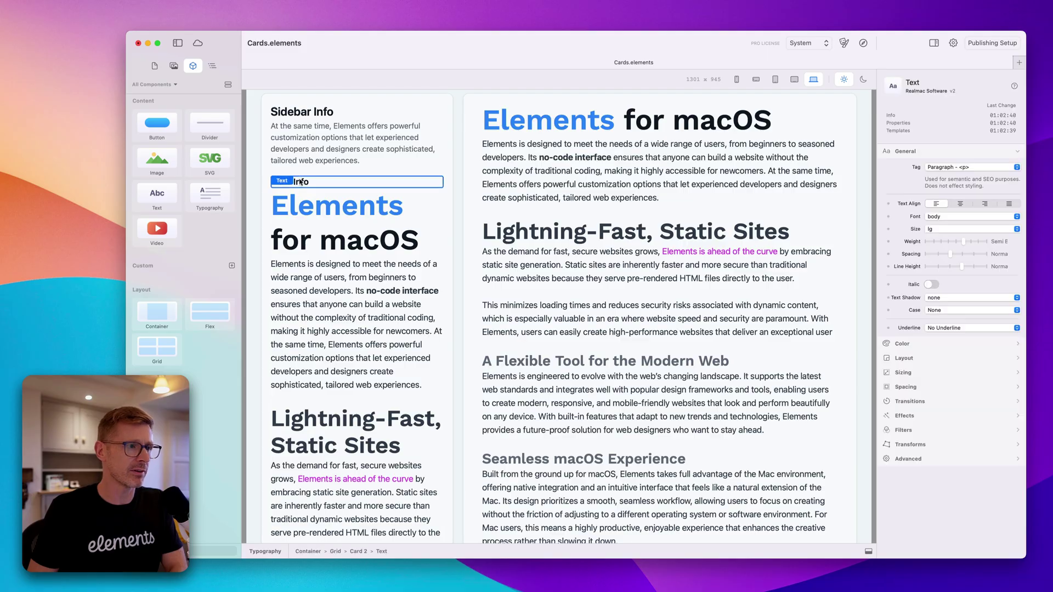
pyautogui.press('Delete')
# Step: Apply the Sidebar typography style to the copied Typography component in the sidebar card
pyautogui.click(403, 242)
pyautogui.scroll(-15, 362, 379)
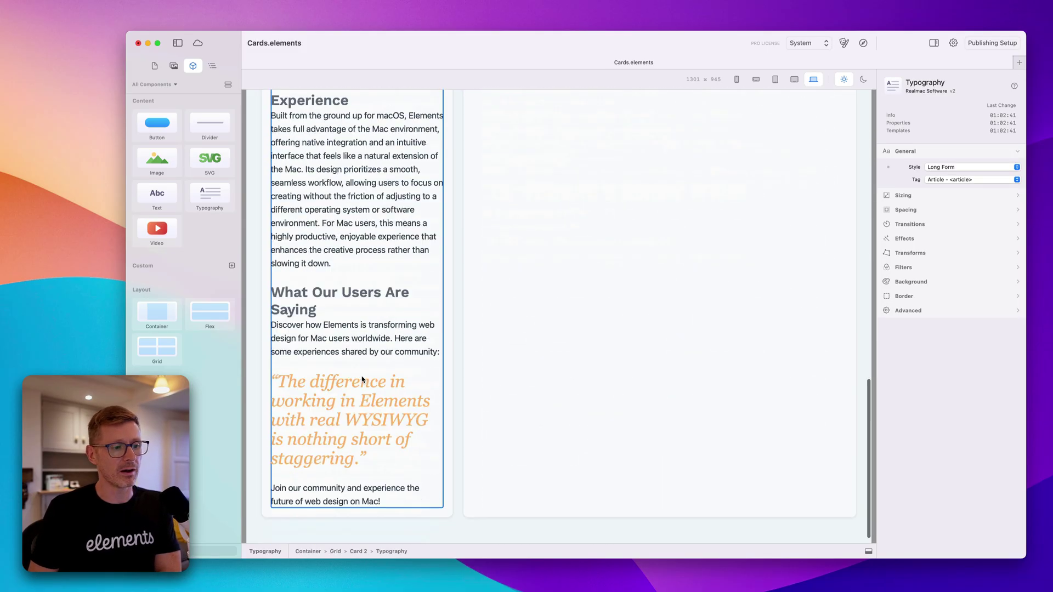
pyautogui.scroll(15, 362, 378)
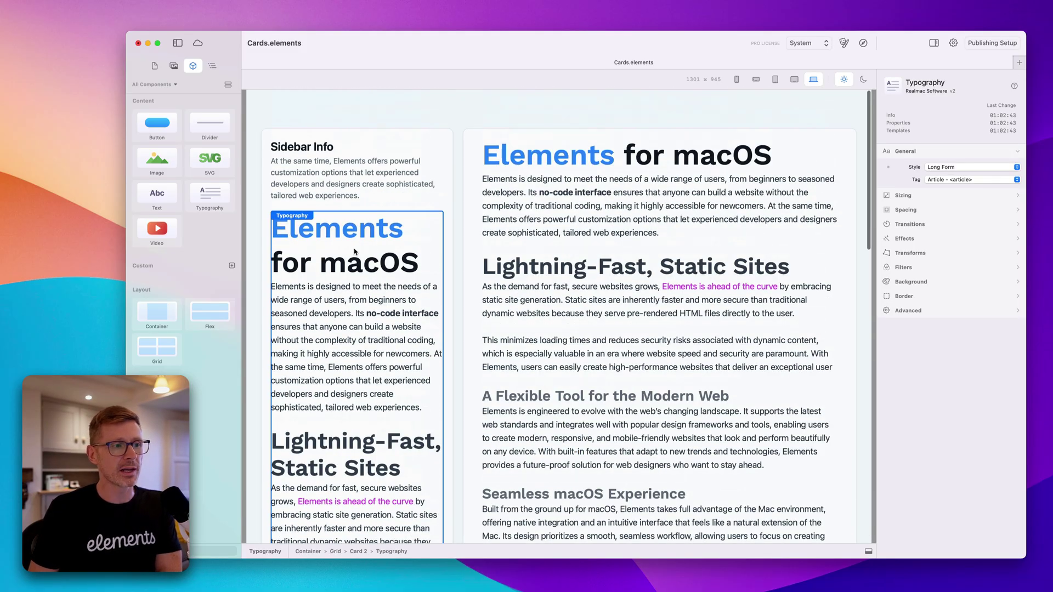
pyautogui.click(943, 165)
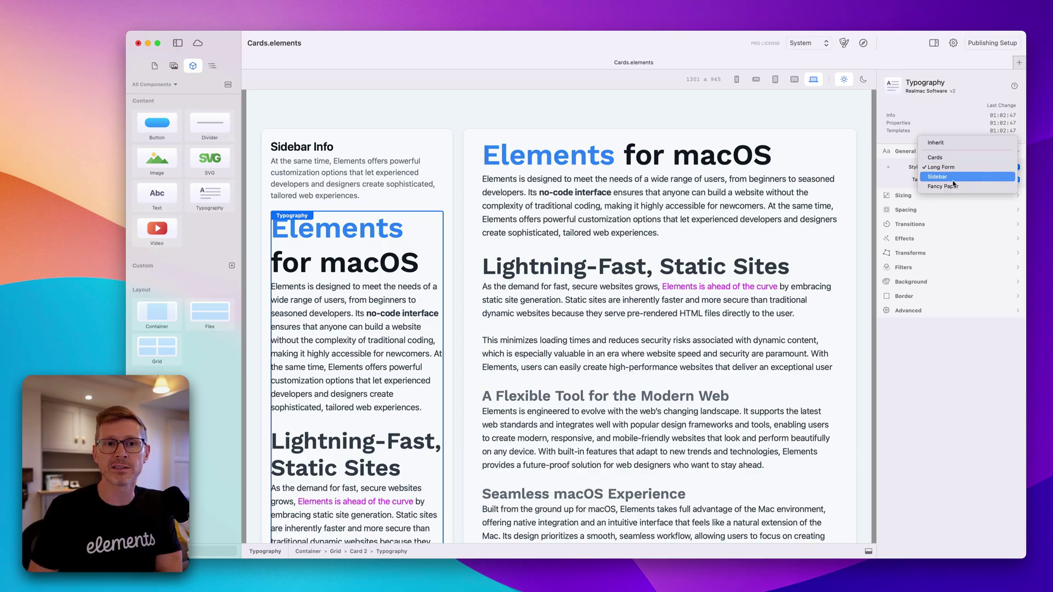
pyautogui.click(951, 178)
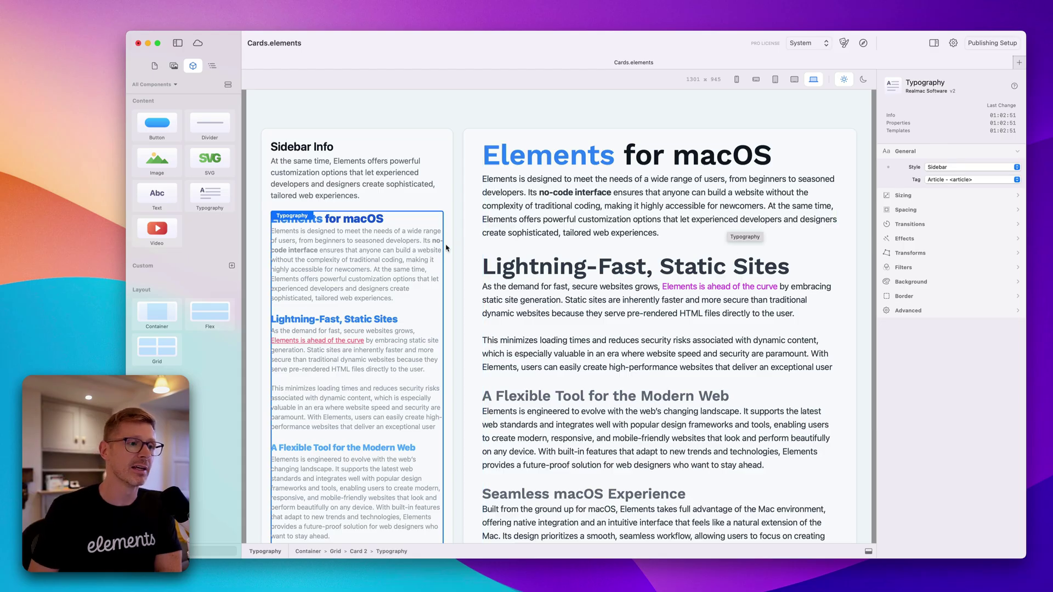
# Step: Compare the sidebar's plain Text component with the Typography component and review the restyled headings, link and quote
pyautogui.click(378, 167)
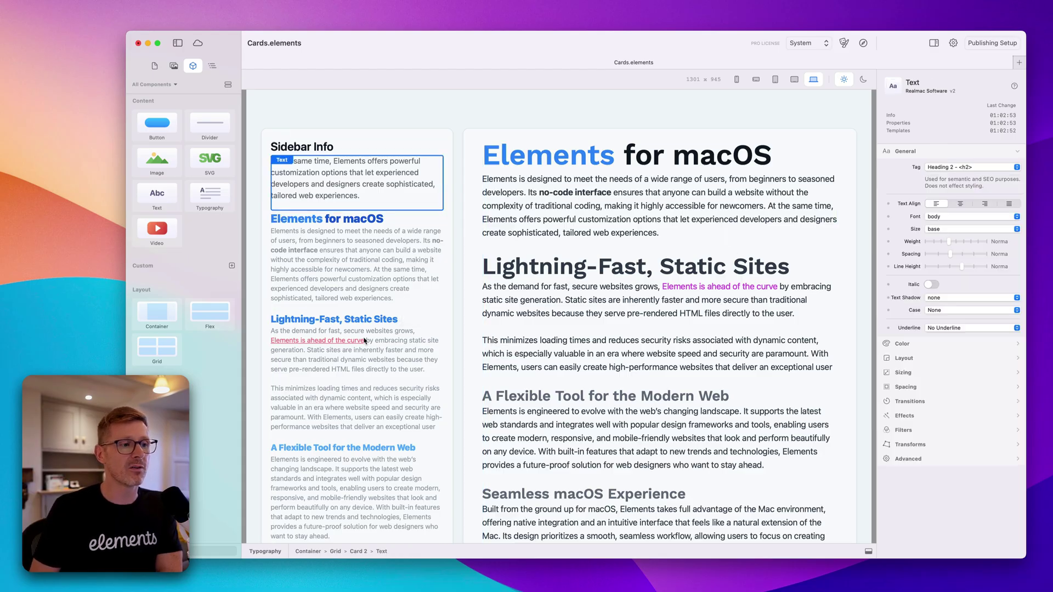
pyautogui.click(334, 345)
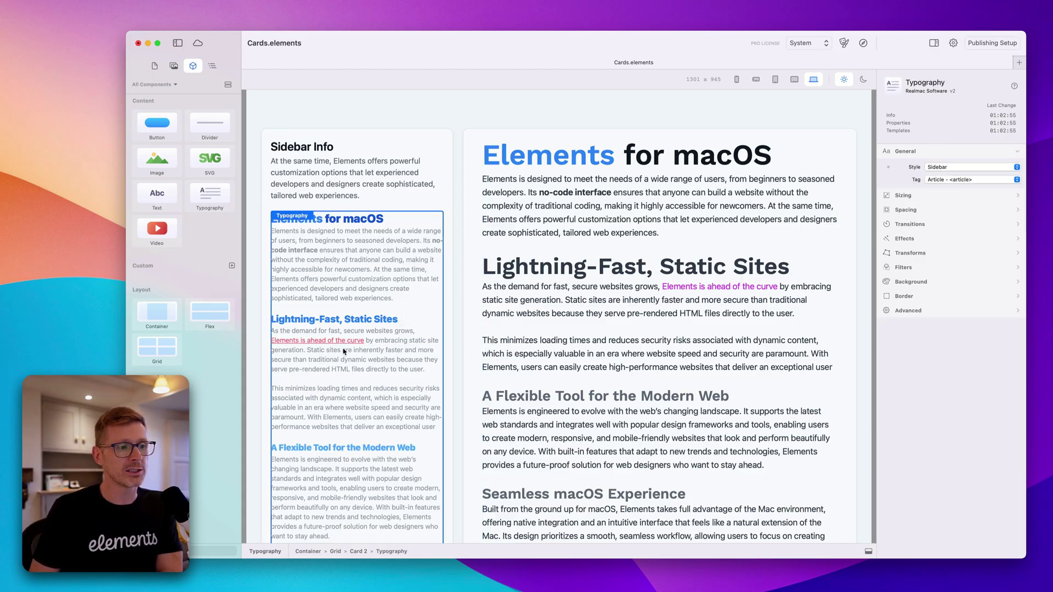
pyautogui.click(373, 164)
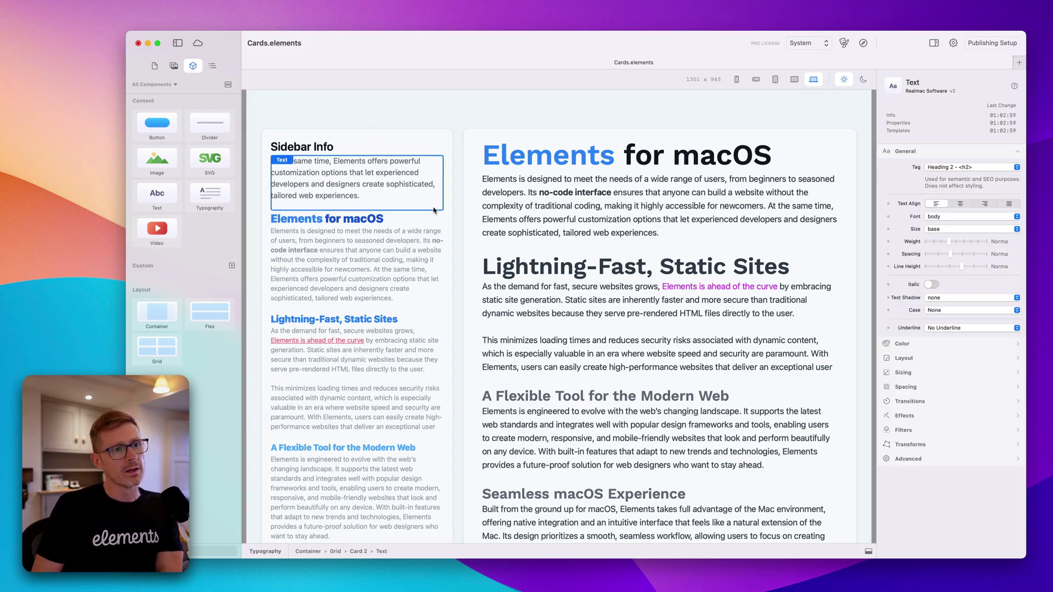
pyautogui.scroll(-5, 356, 329)
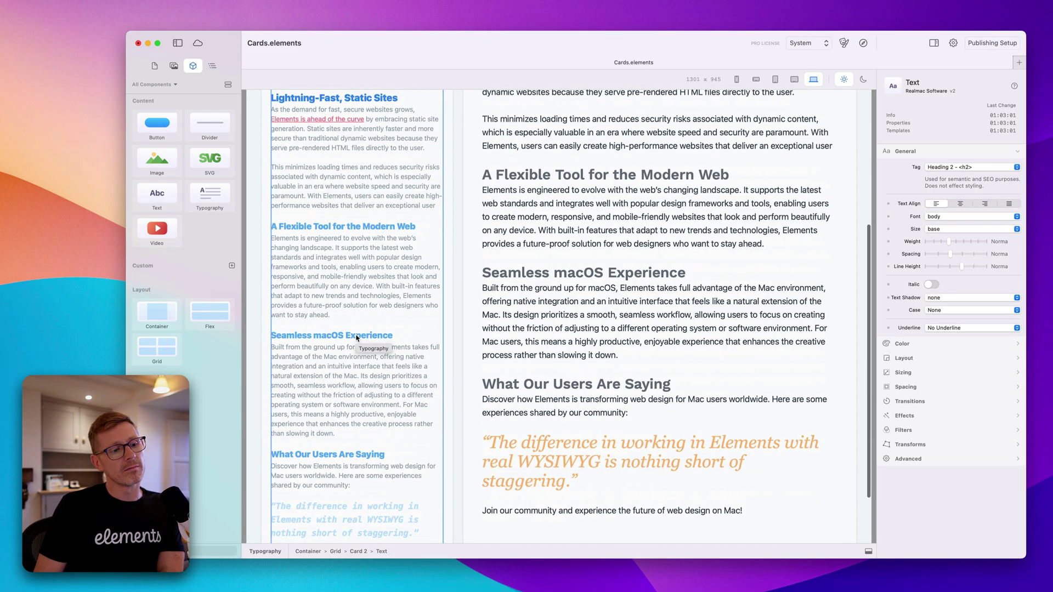
pyautogui.scroll(-2, 357, 338)
pyautogui.scroll(6, 387, 408)
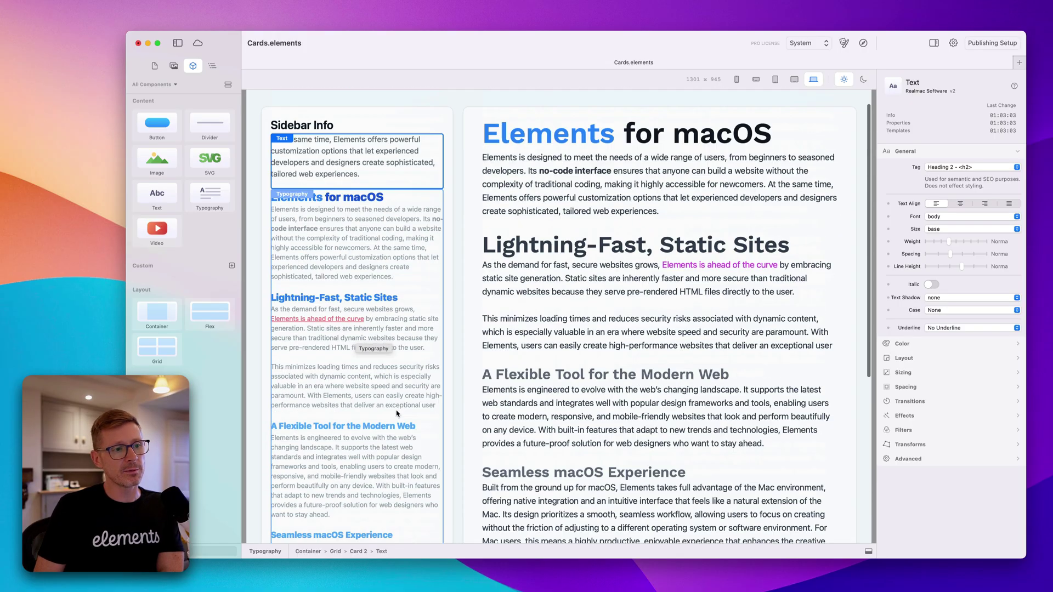
# Step: Delete the sidebar Typography content from "Lightning-Fast, Static Sites" onward, and start a new paragraph at "At the same time"
pyautogui.click(371, 296)
pyautogui.moveTo(371, 297); pyautogui.dragTo(317, 490)
pyautogui.press('BackSpace')
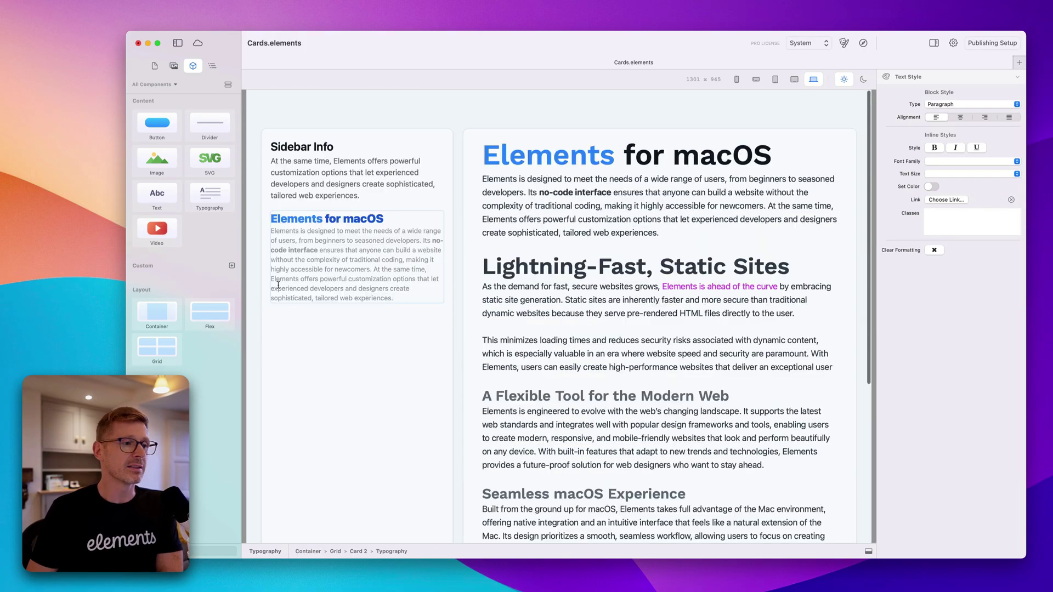
pyautogui.click(373, 270)
pyautogui.press('Return')
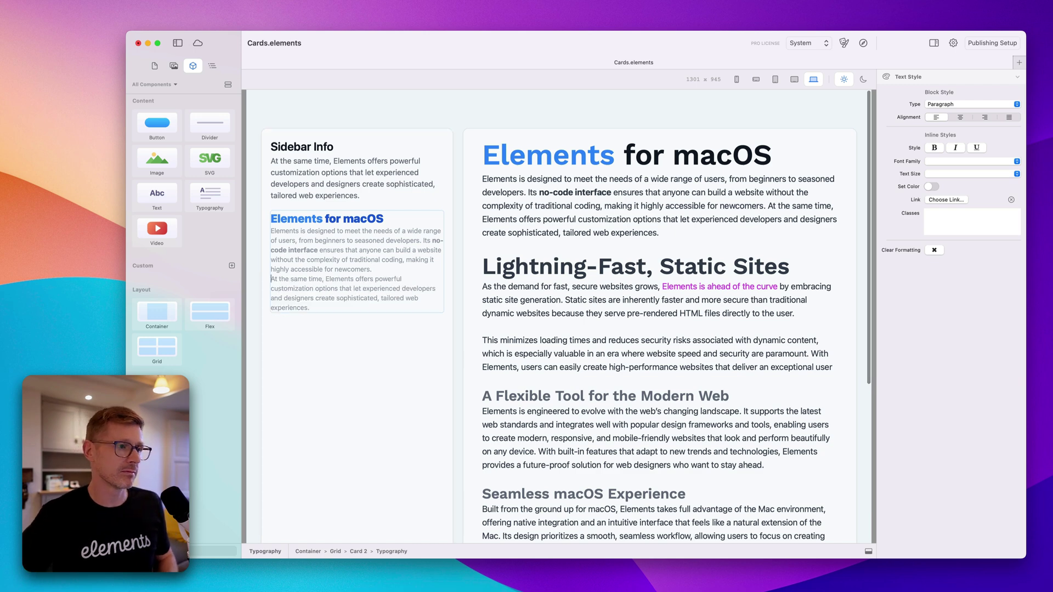
# Step: Delete the plain text paragraph and the "Sidebar Info" heading above the sidebar's Typography component
pyautogui.click(398, 174)
pyautogui.press('BackSpace')
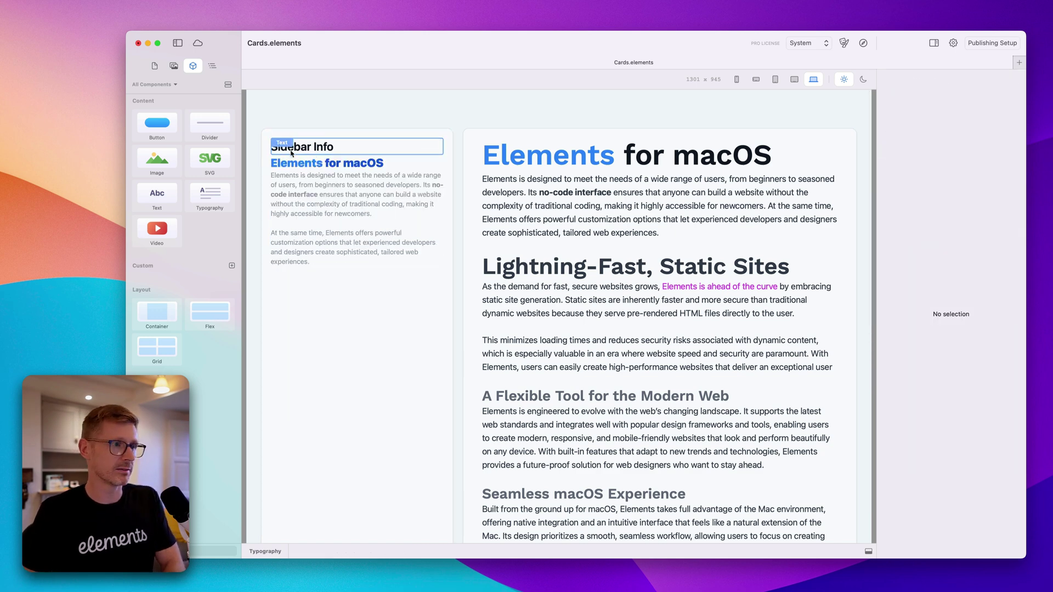
pyautogui.click(278, 146)
pyautogui.press('BackSpace')
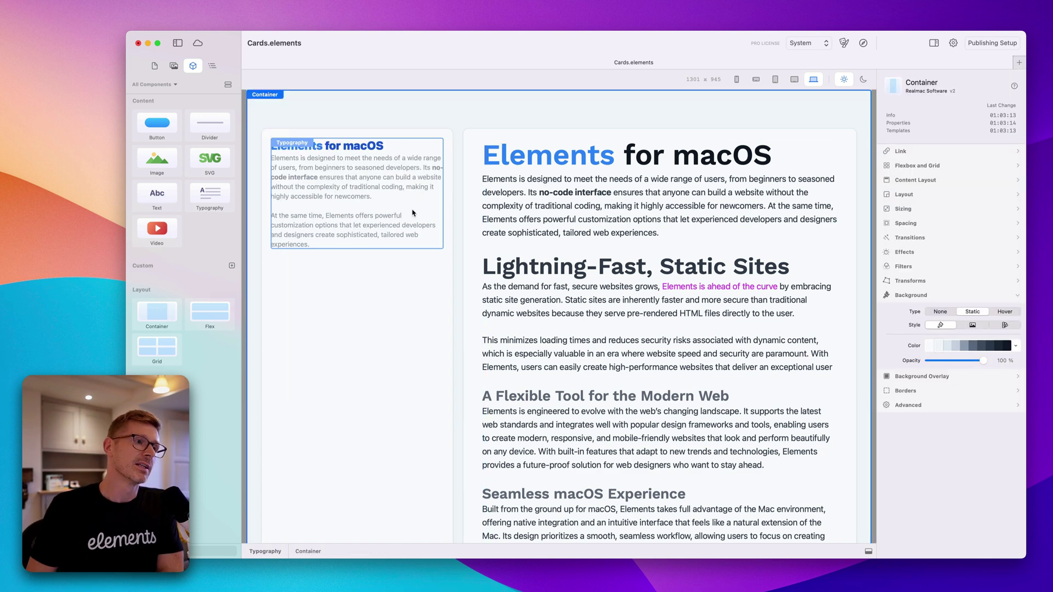
# Step: Replace the sidebar Typography component's "Elements for macOS" heading text with "Features" and finish text editing
pyautogui.click(392, 146)
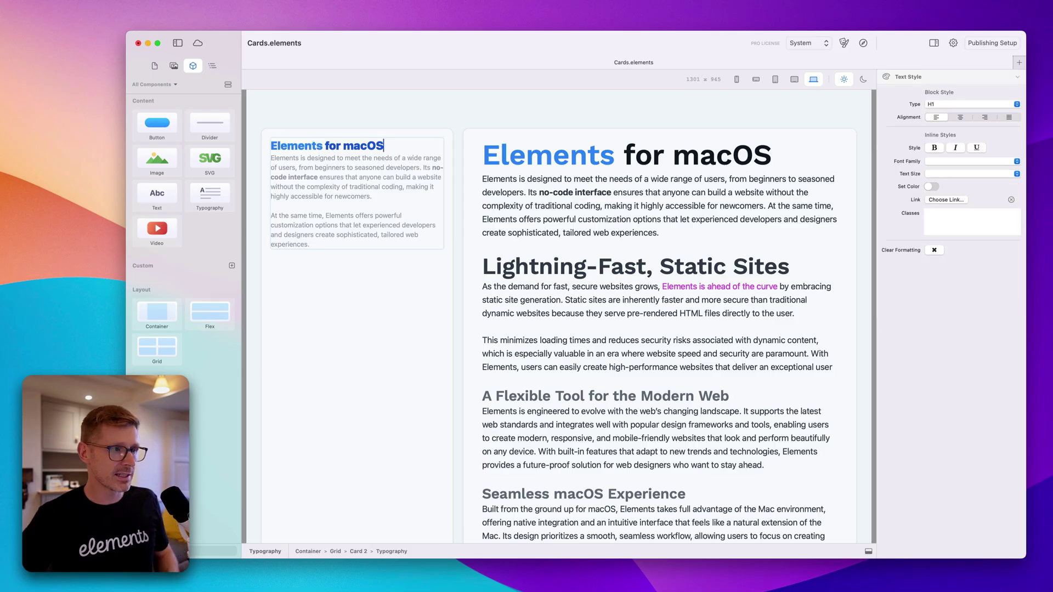
pyautogui.press('super+shift+Left')
pyautogui.write('Features')
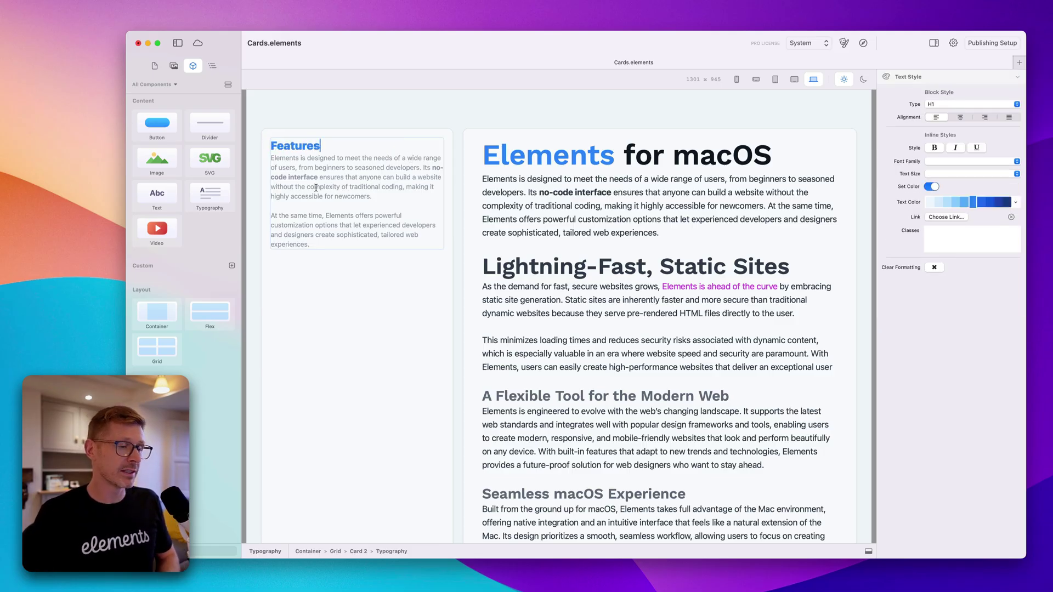
pyautogui.press('Escape')
pyautogui.click(363, 219)
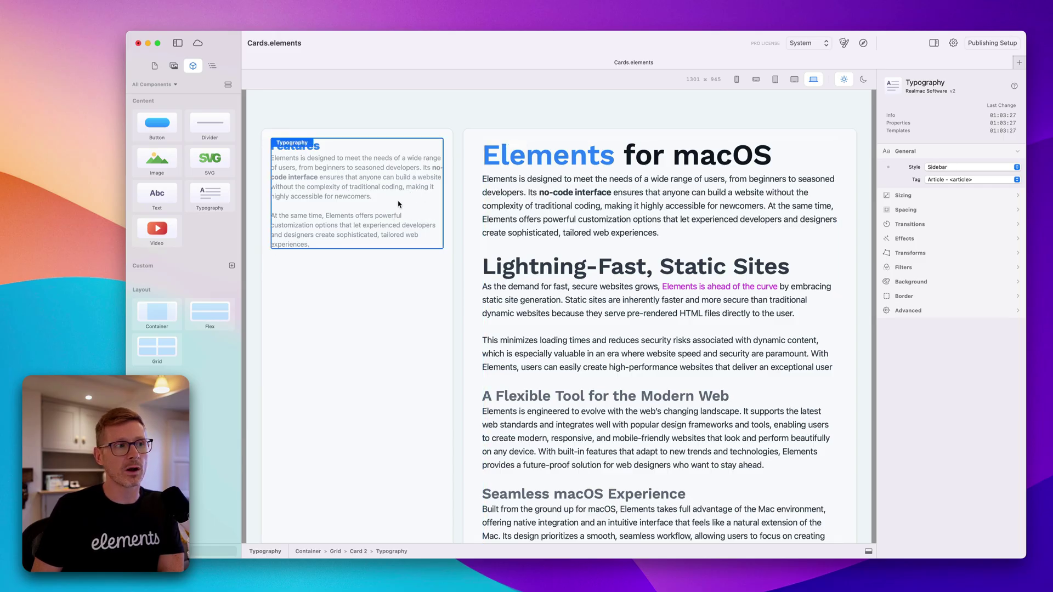
# Step: Try the Fancy Paper typography style on the main article and review the whole page
pyautogui.click(658, 222)
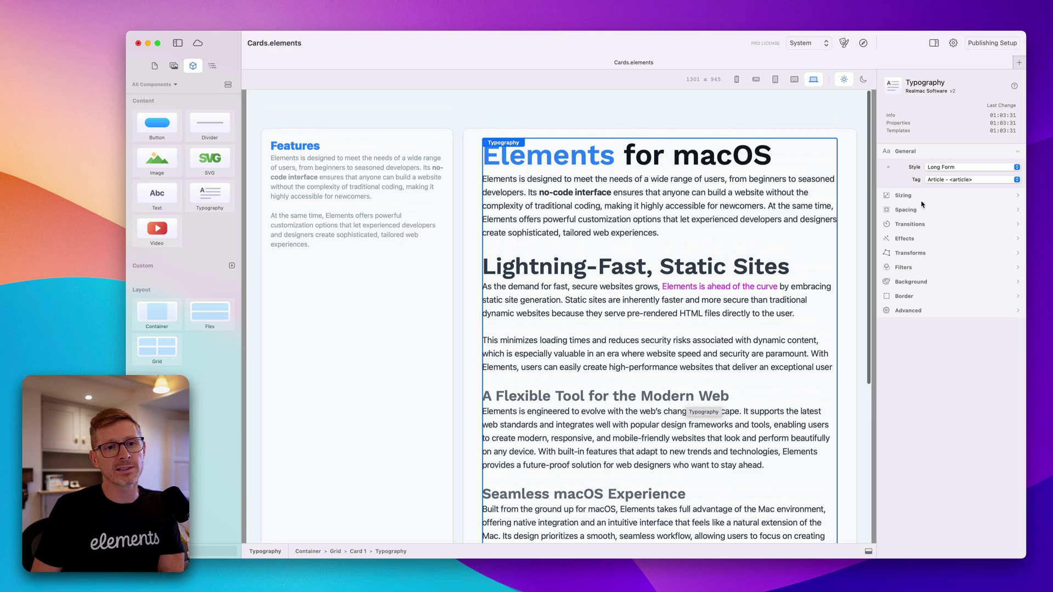
pyautogui.click(961, 167)
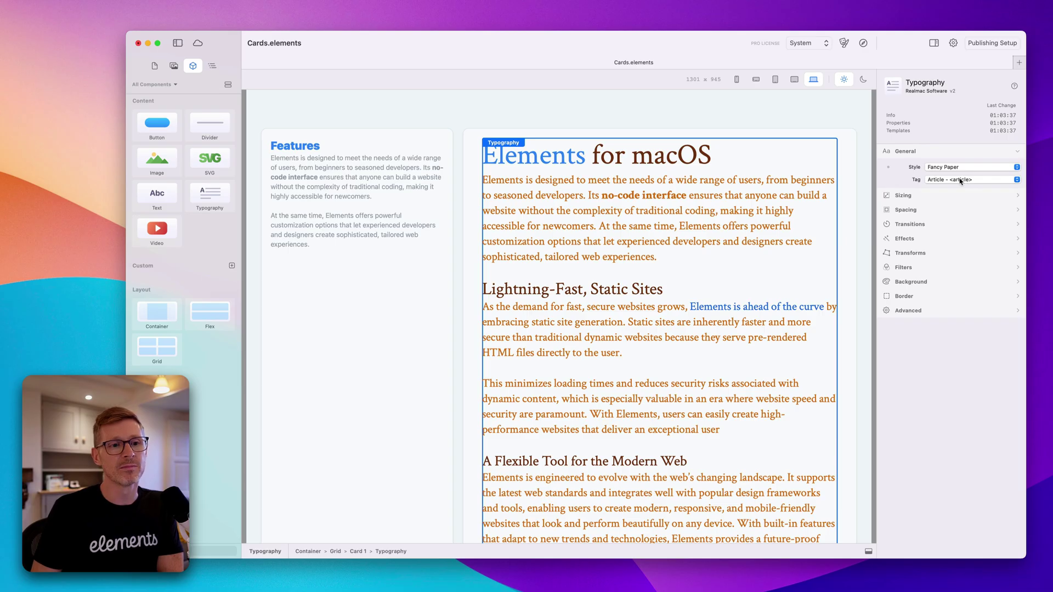
pyautogui.click(690, 100)
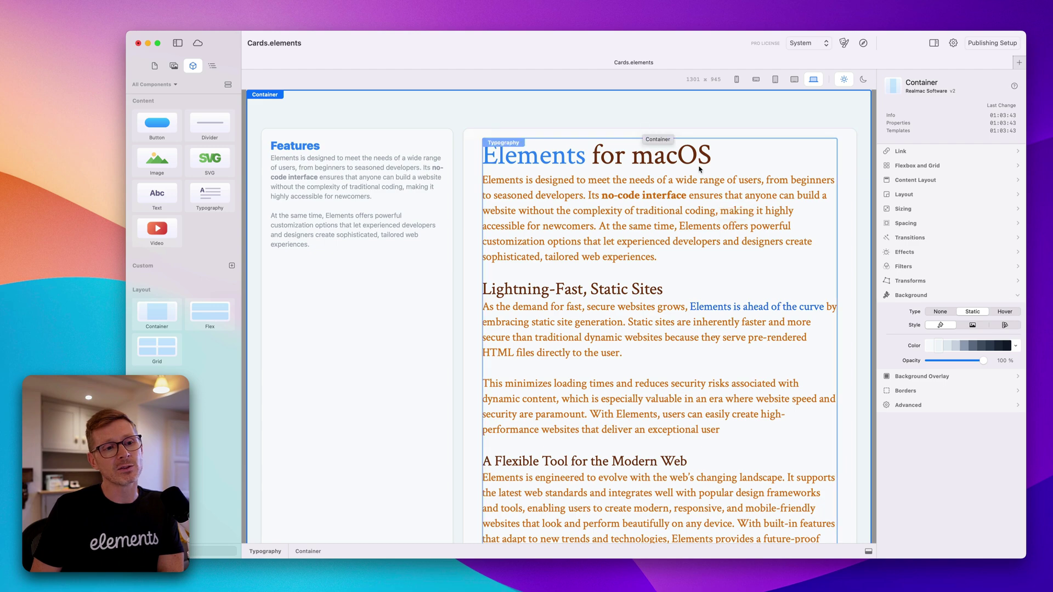
pyautogui.scroll(-5, 706, 373)
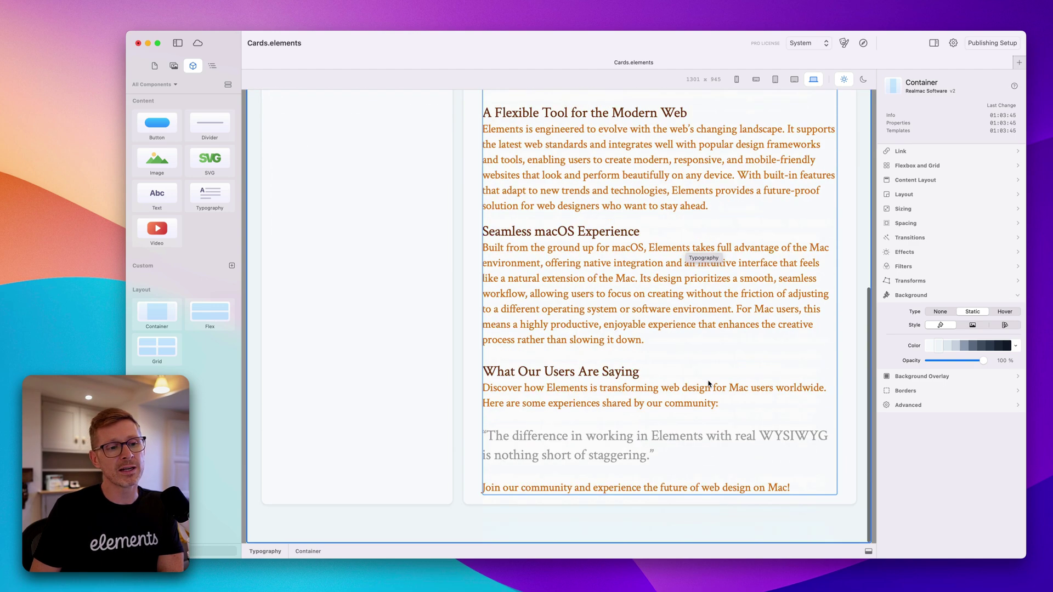
pyautogui.scroll(10, 795, 277)
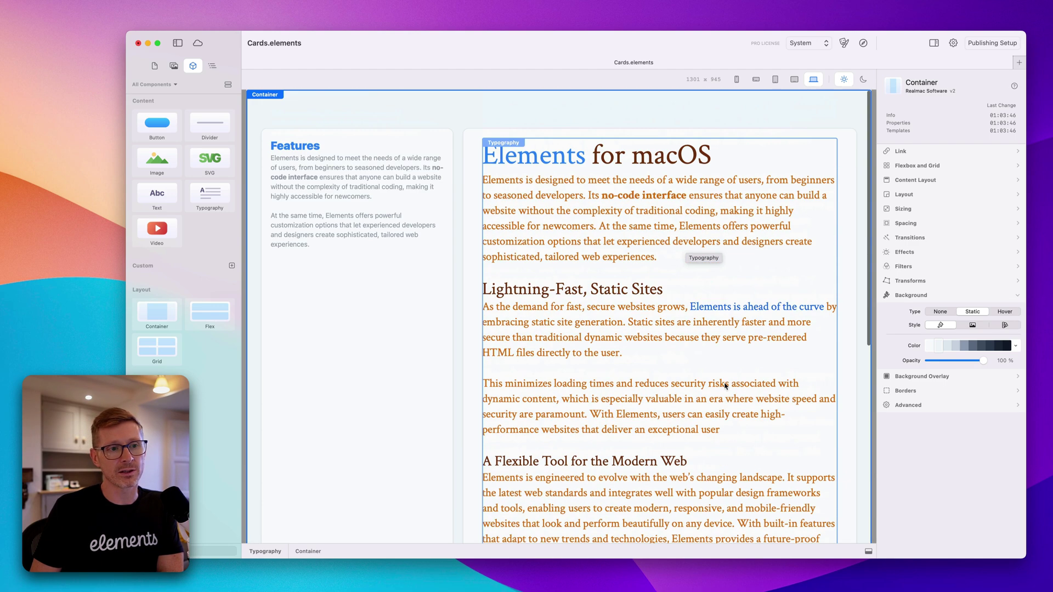
# Step: Try the Sidebar typography style on the main article, and set it back to Long Form
pyautogui.click(811, 166)
pyautogui.click(957, 170)
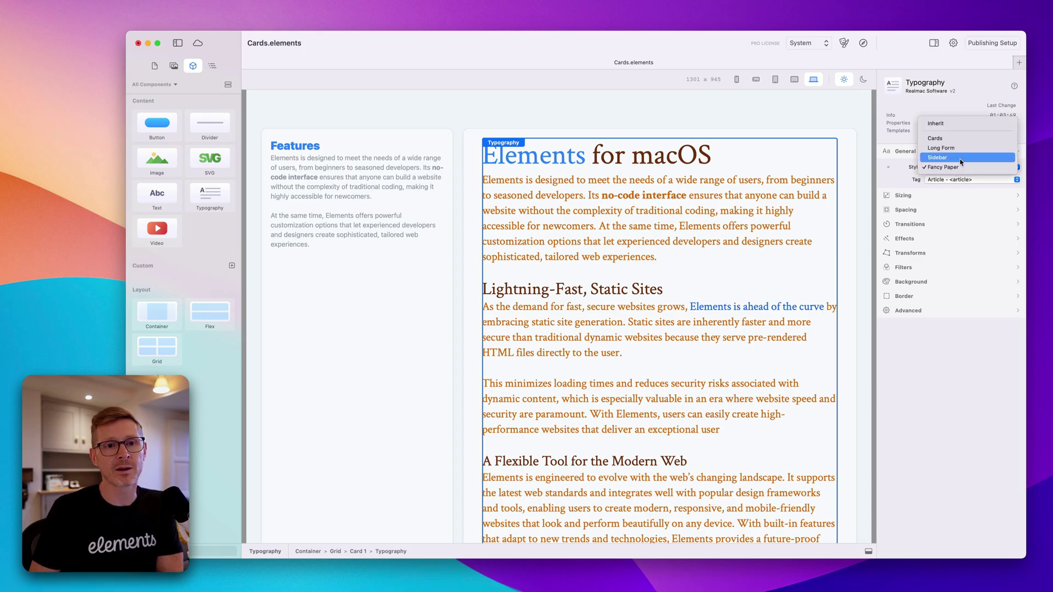
pyautogui.click(958, 158)
pyautogui.click(958, 167)
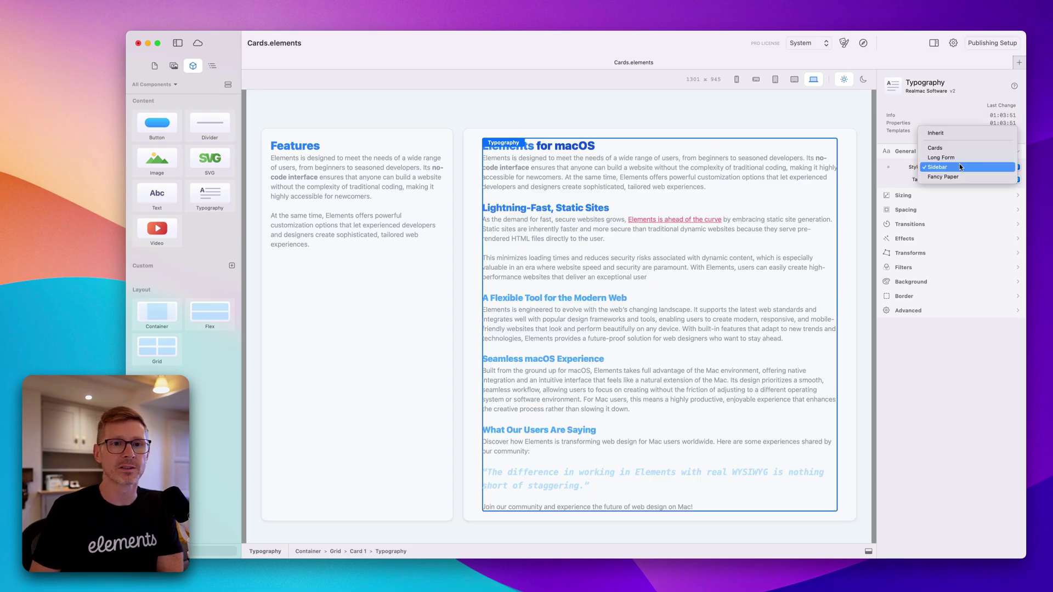
pyautogui.click(982, 155)
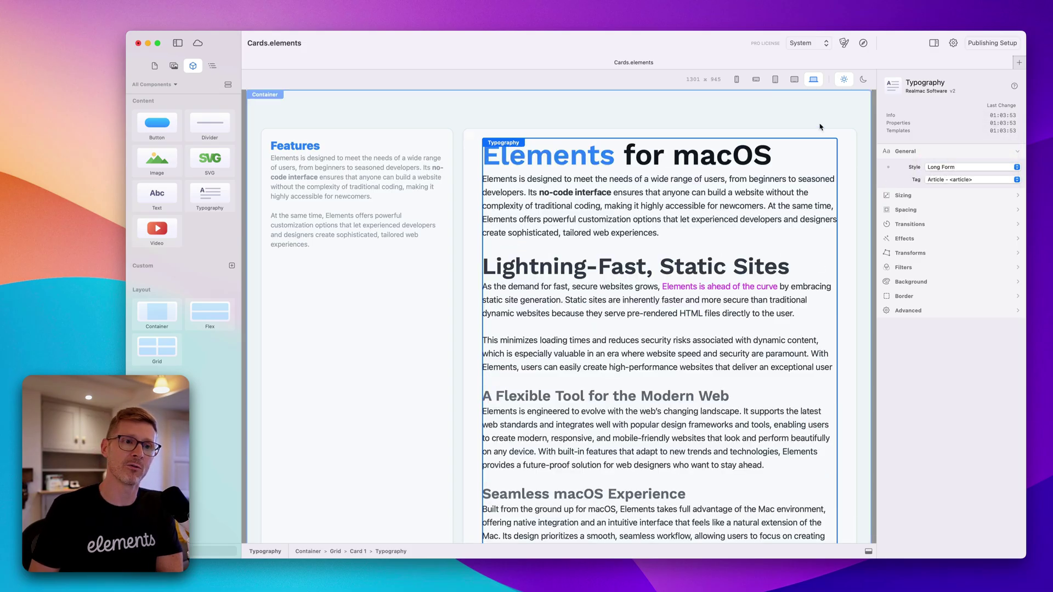
# Step: Add a new paragraph reading "This is a heading!" after the "A Flexible Tool for the Modern Web" section's body text
pyautogui.click(863, 242)
pyautogui.scroll(-5, 662, 524)
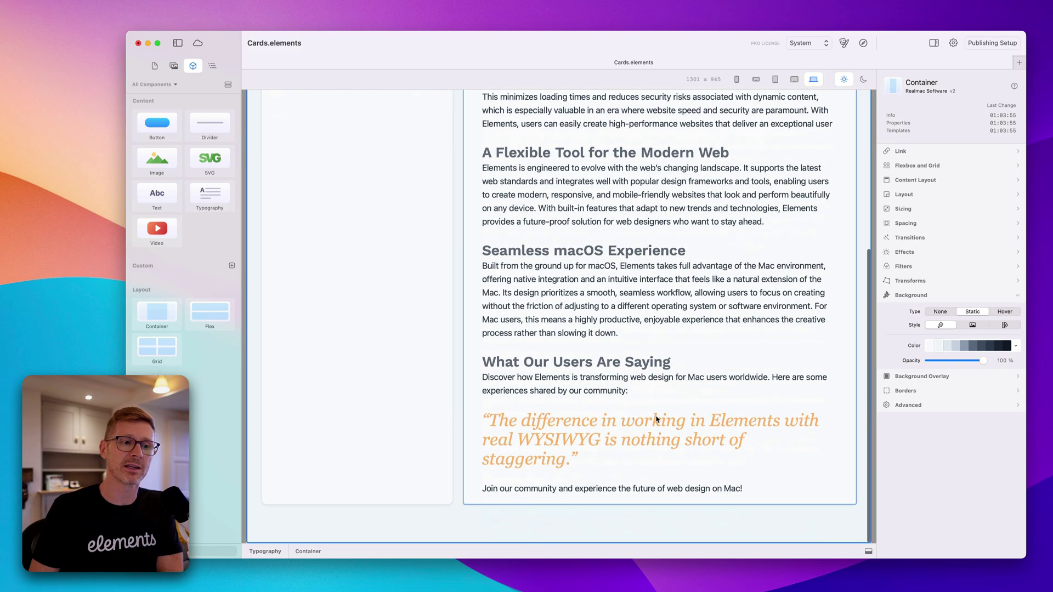
pyautogui.click(686, 250)
pyautogui.click(793, 210)
pyautogui.click(796, 218)
pyautogui.press('Return')
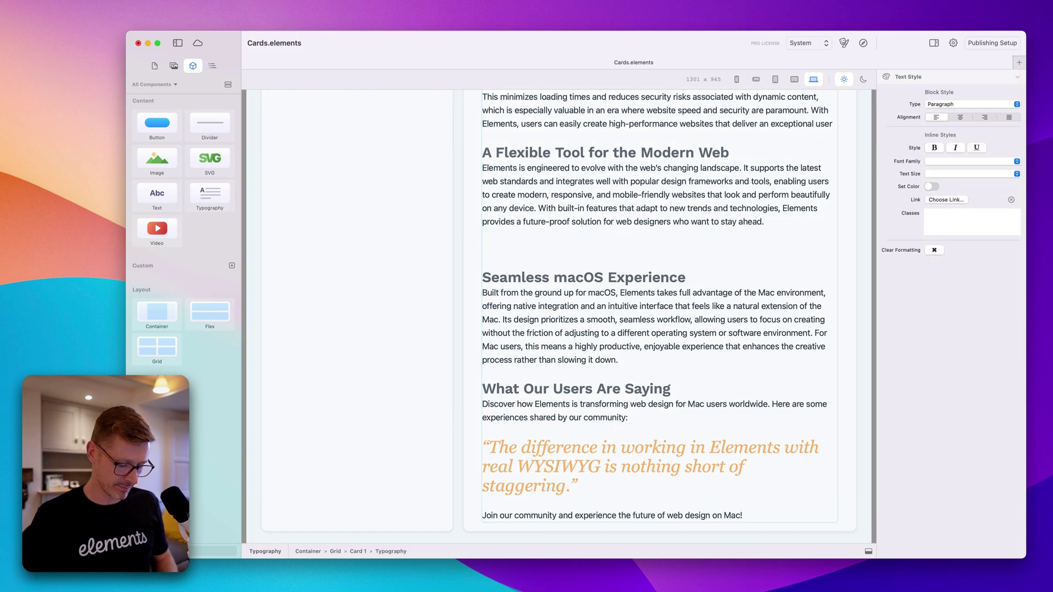
pyautogui.write('This is a ')
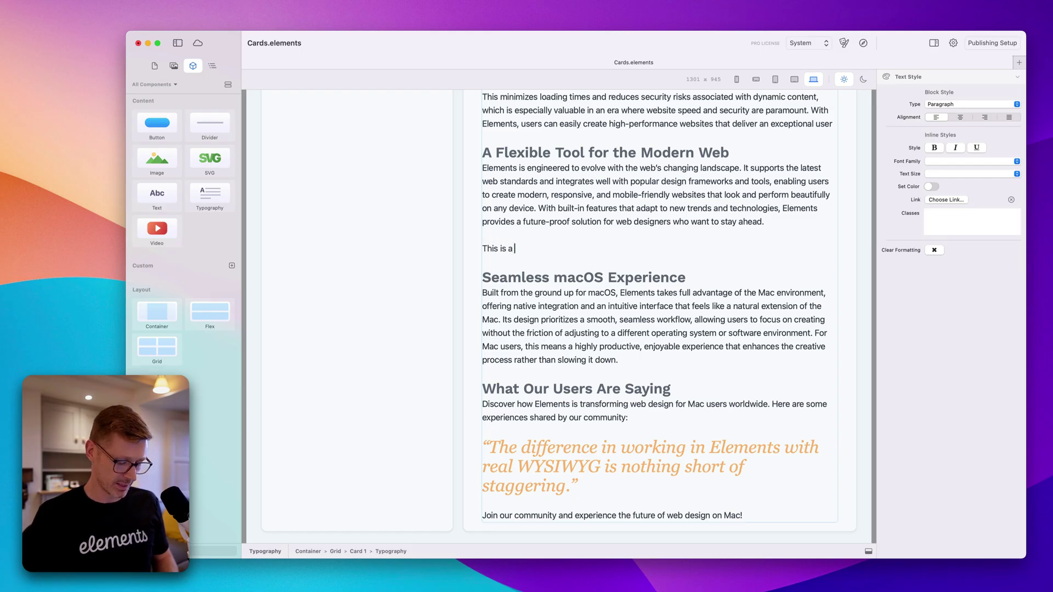
pyautogui.write('heading!')
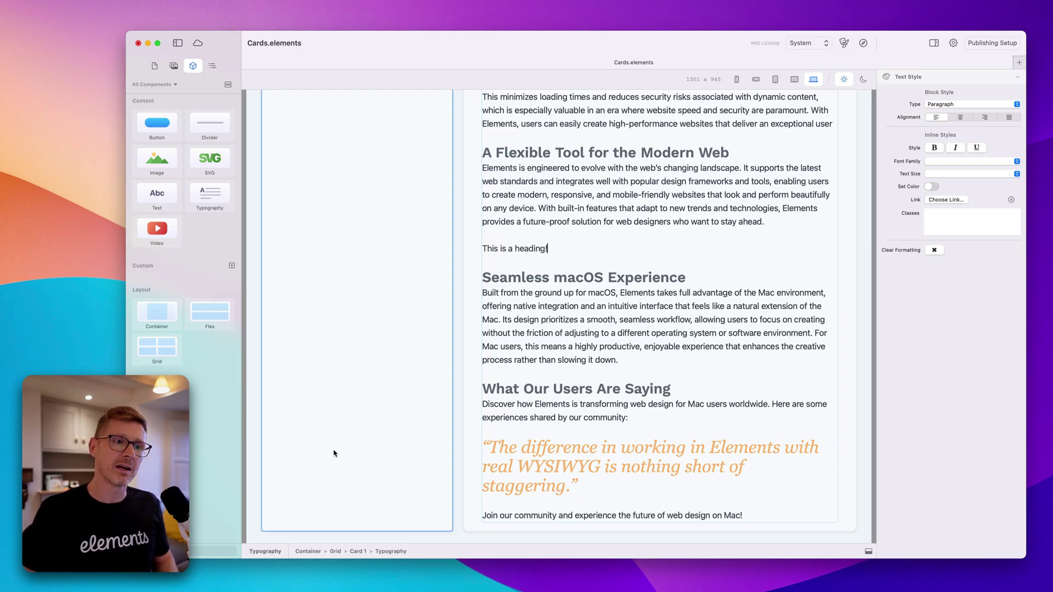
# Step: Add a line of filler text beneath "This is a heading!" and format that heading line as H3
pyautogui.hotkey('shift', 'Return')
pyautogui.write('ljlrjqlja')
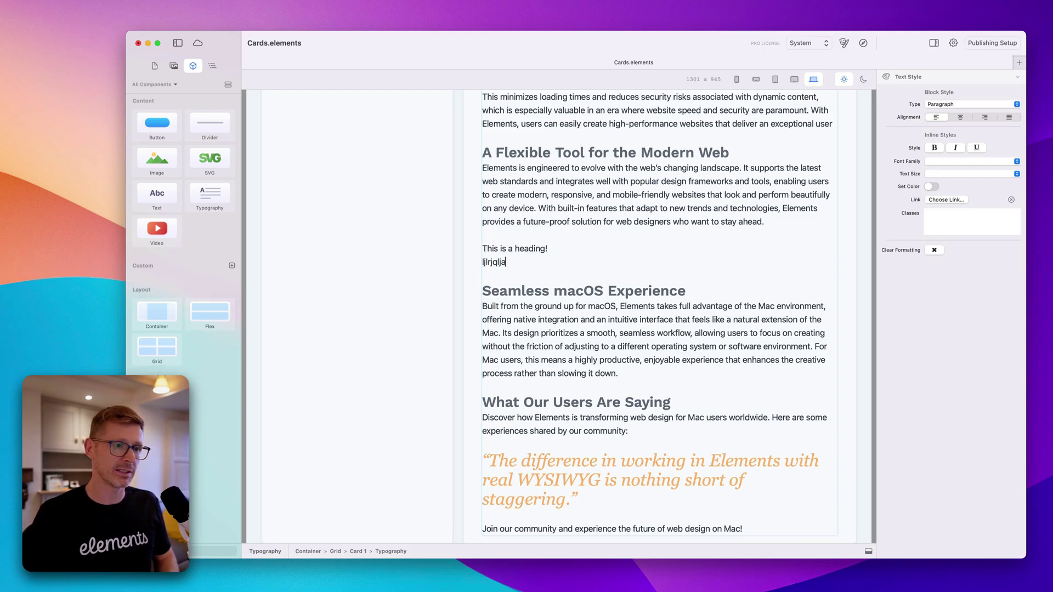
pyautogui.write('lfksldf')
pyautogui.moveTo(551, 249); pyautogui.dragTo(485, 249)
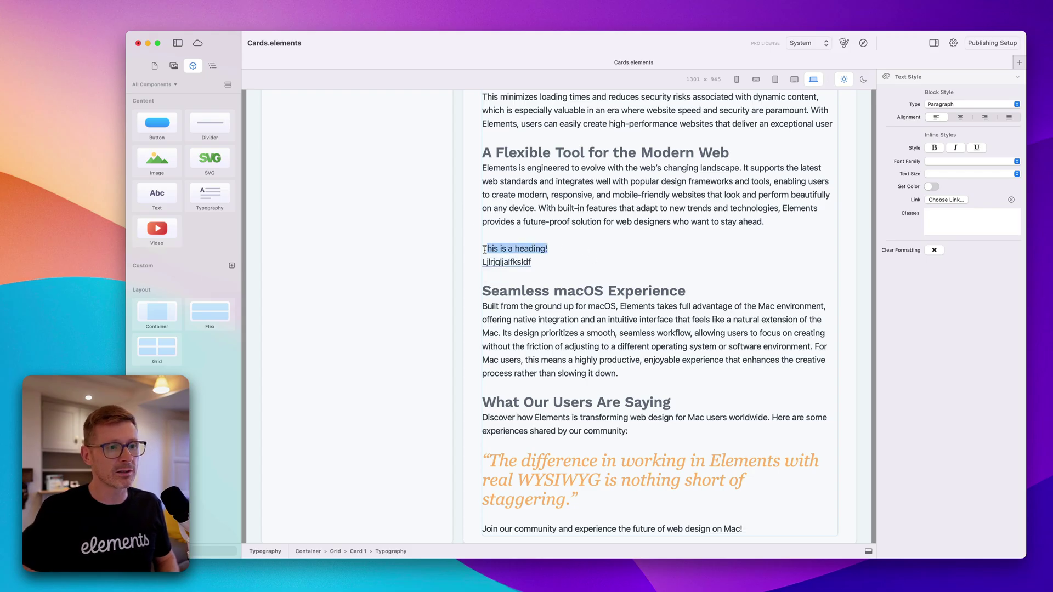
pyautogui.click(999, 105)
pyautogui.click(998, 132)
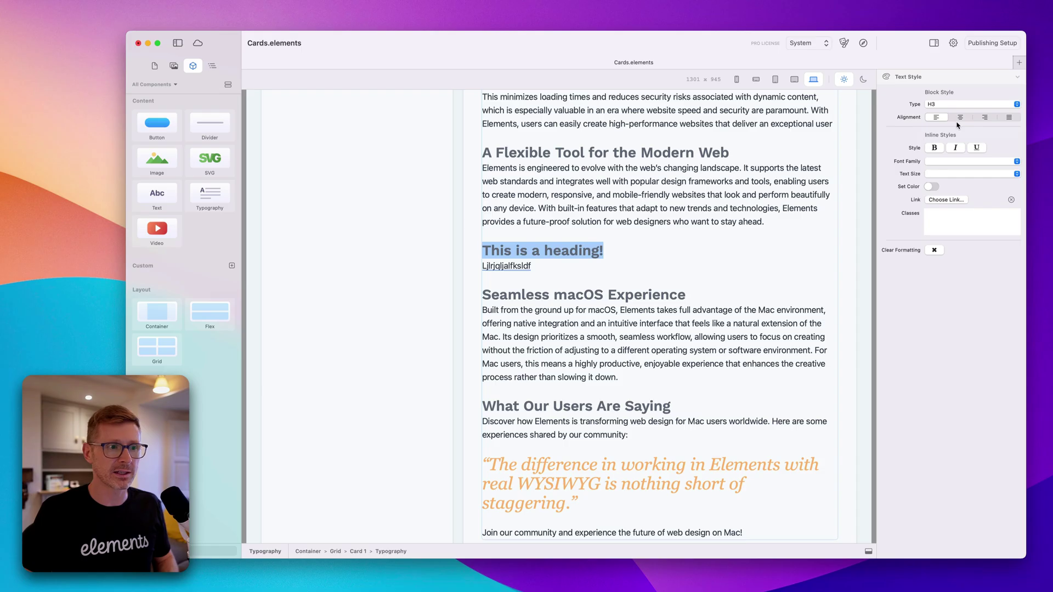
# Step: Replace the filler line under the new heading with "Easy peasy." and review the article
pyautogui.moveTo(549, 268); pyautogui.dragTo(480, 267)
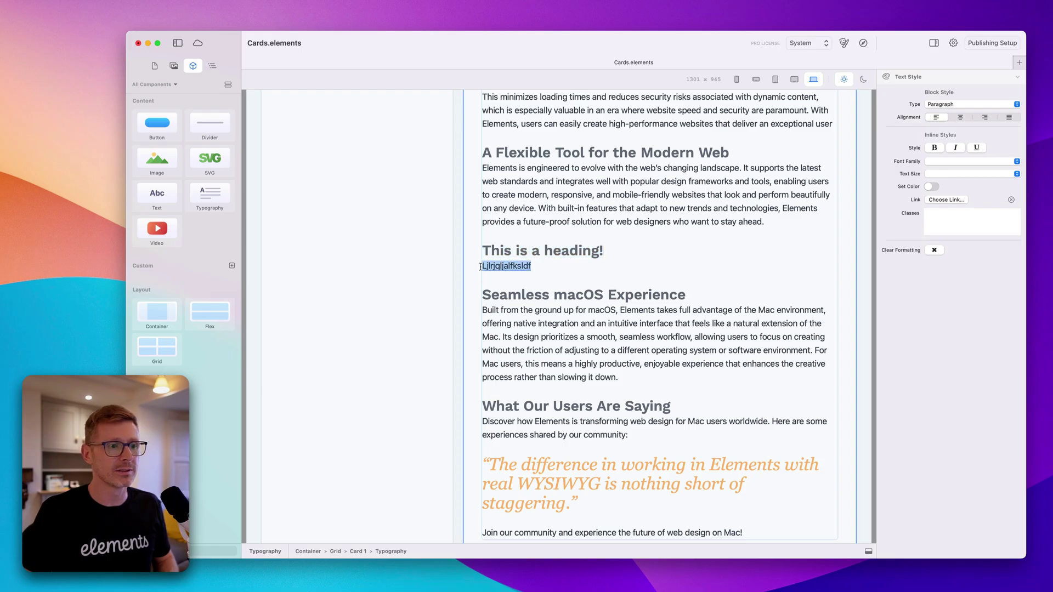
pyautogui.write('Easy peasy')
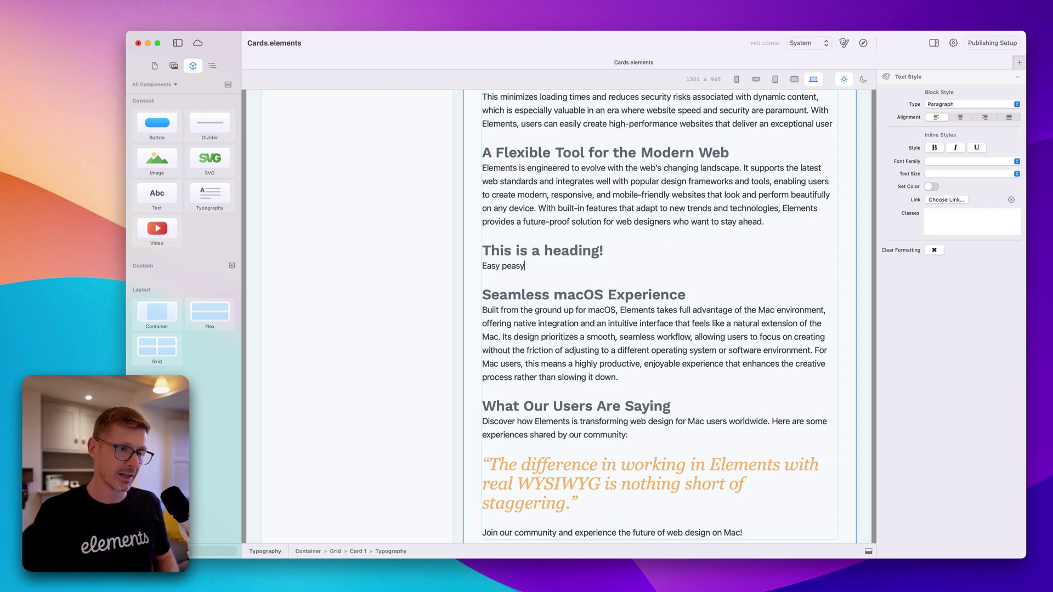
pyautogui.write('.')
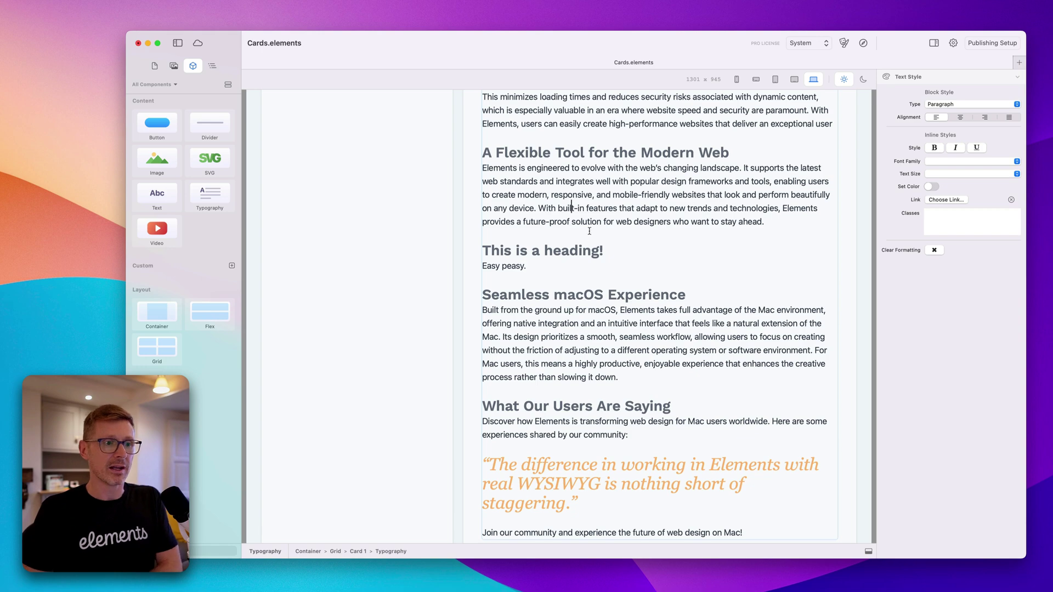
pyautogui.scroll(3, 594, 227)
pyautogui.scroll(-5, 695, 299)
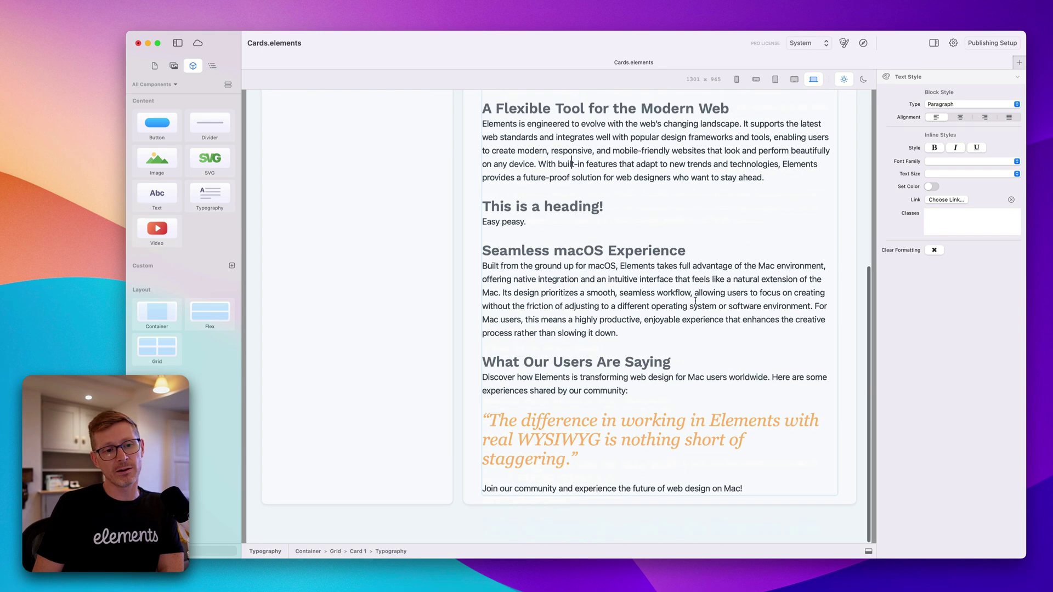
pyautogui.scroll(5, 696, 303)
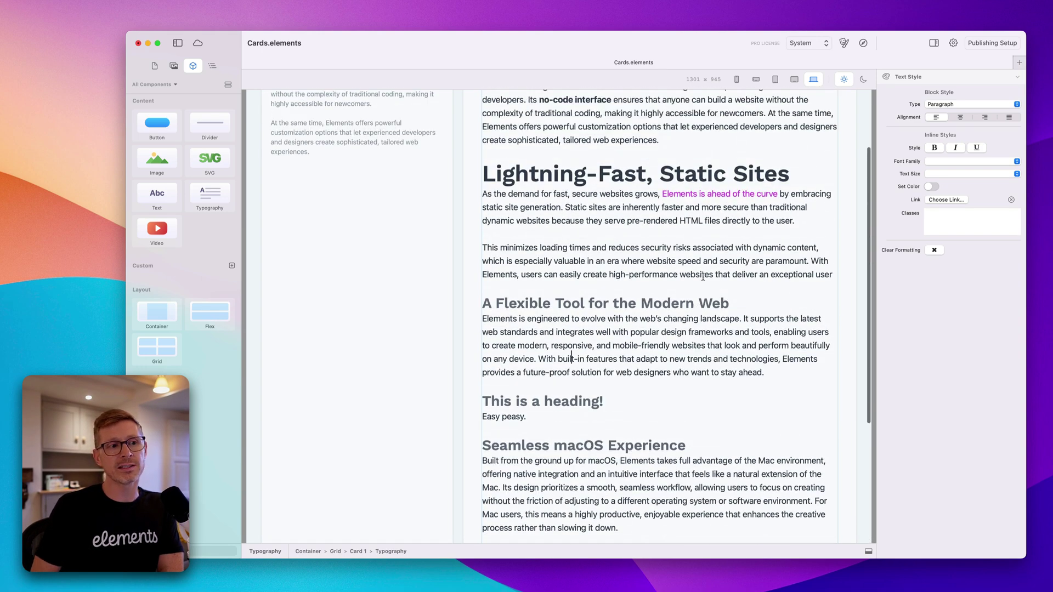
pyautogui.scroll(3, 702, 277)
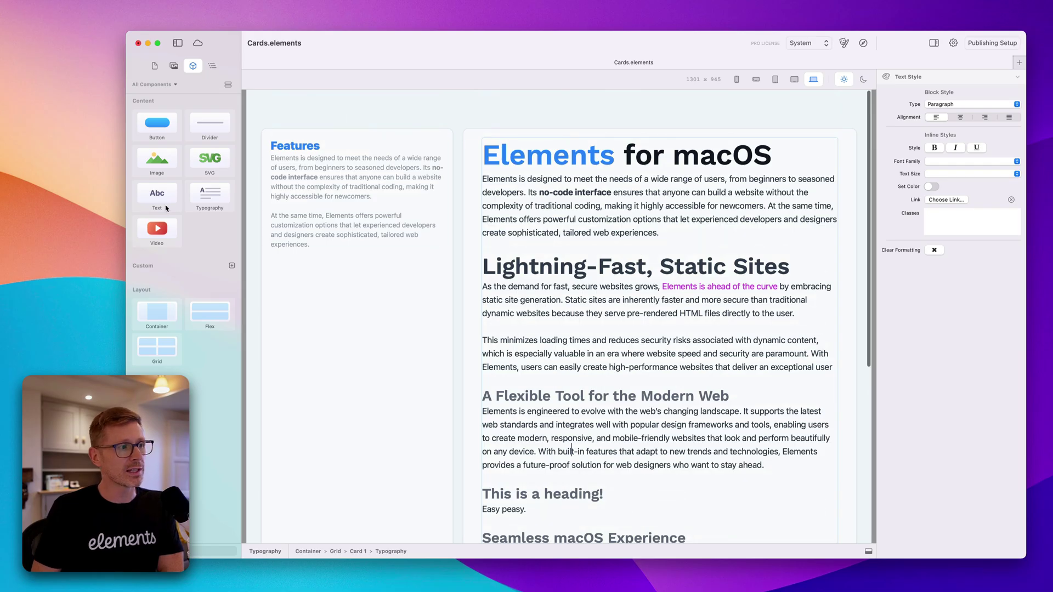
# Step: Preview the page in the browser and inspect the HTML of the article's first paragraph
pyautogui.click(620, 133)
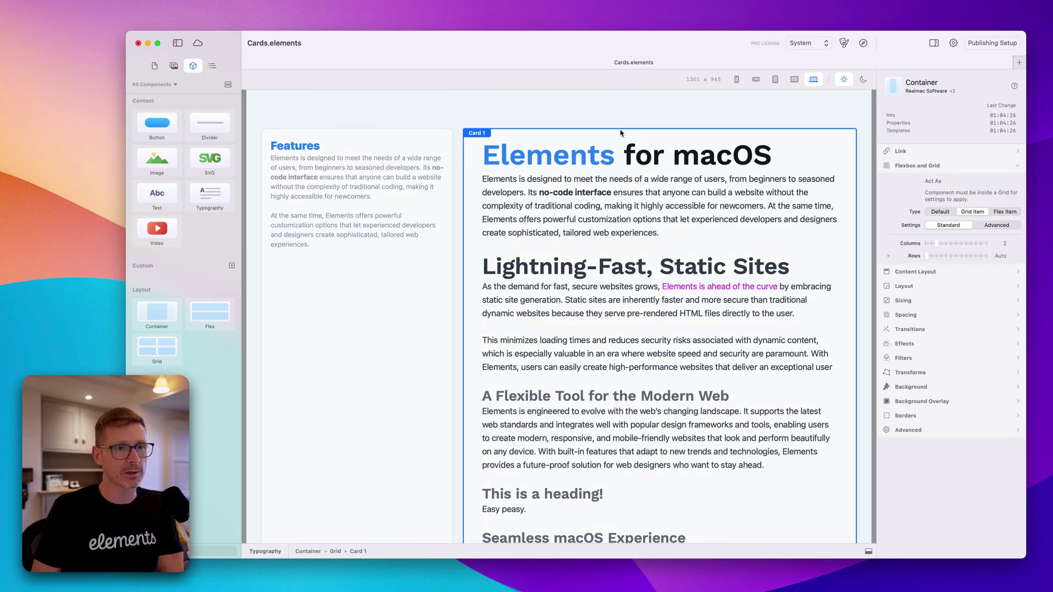
pyautogui.click(625, 147)
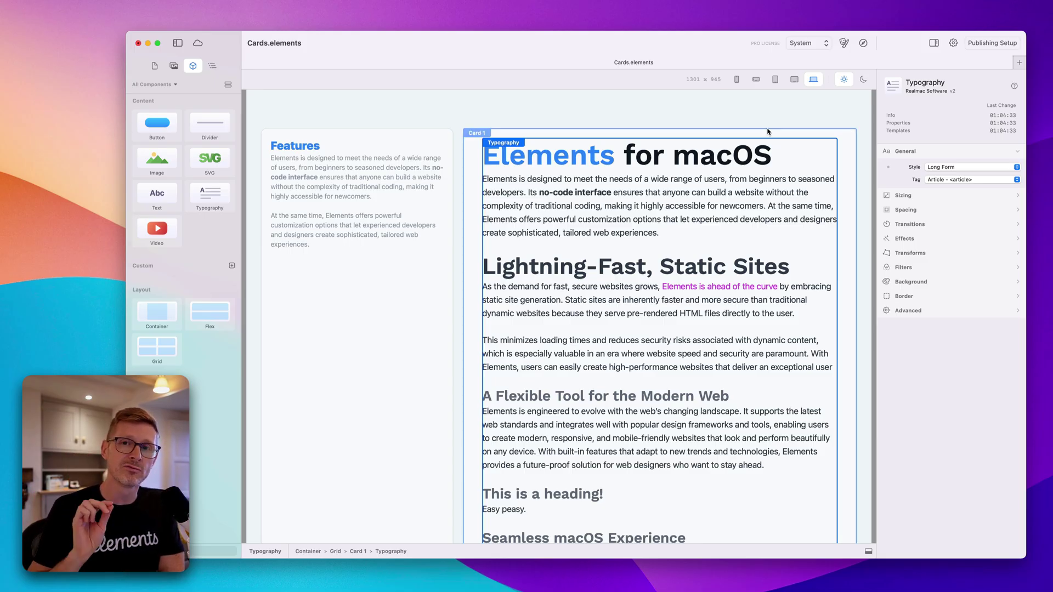
pyautogui.click(864, 42)
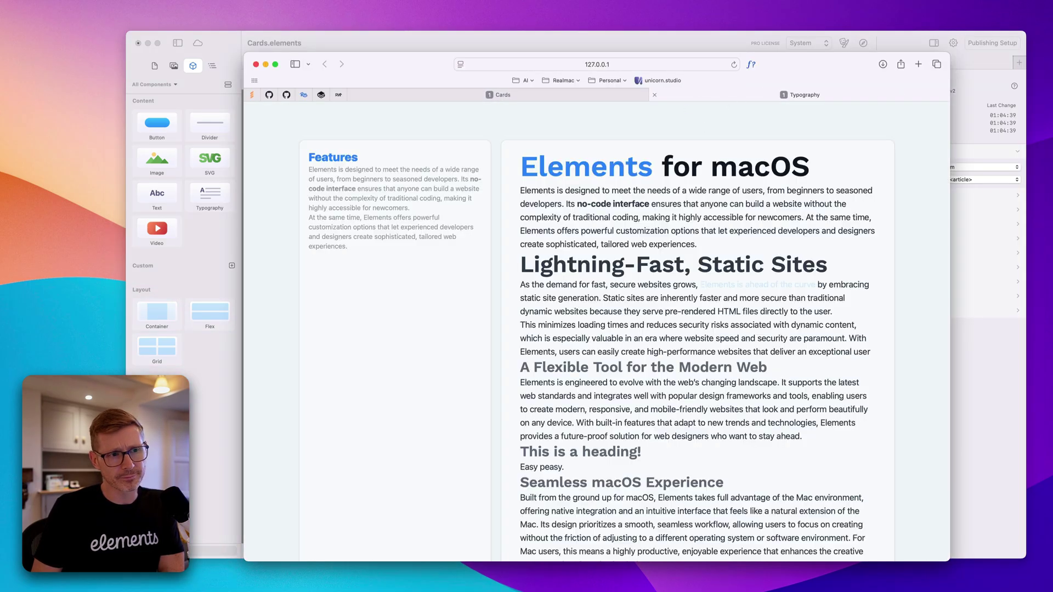
pyautogui.rightClick(533, 243)
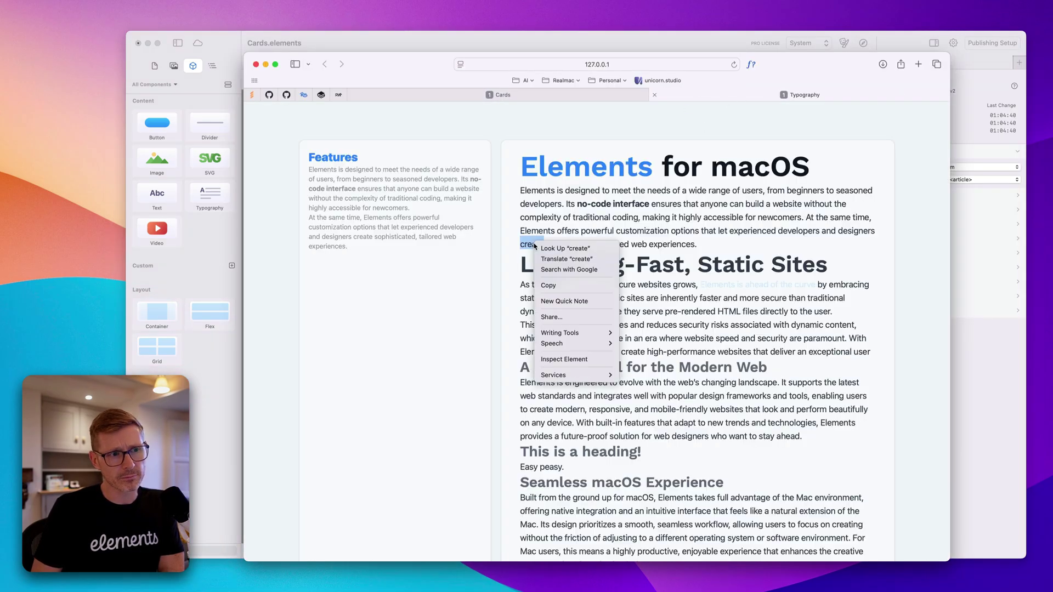
pyautogui.click(586, 362)
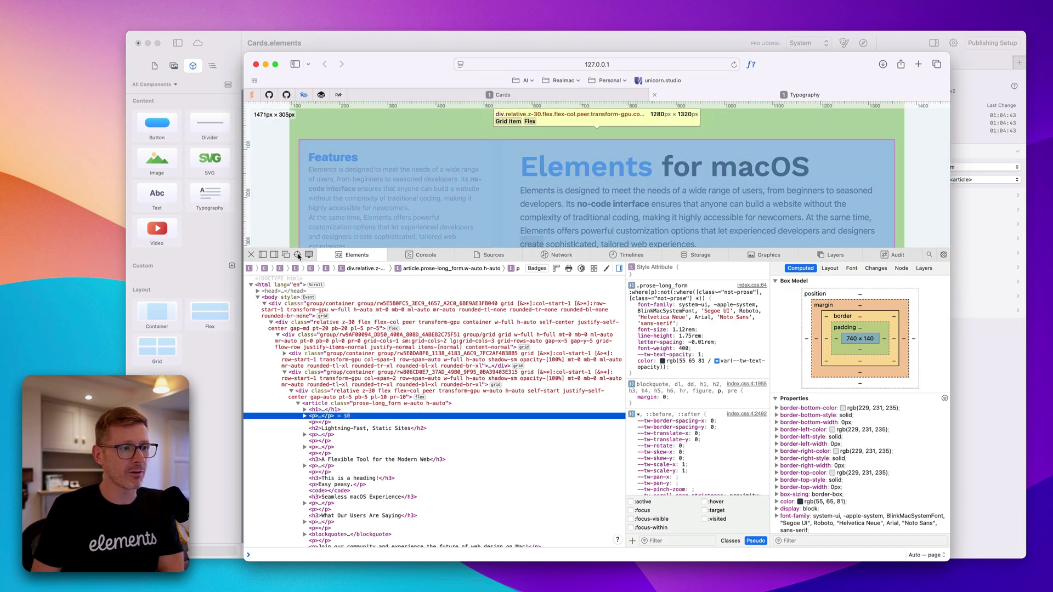
pyautogui.click(296, 255)
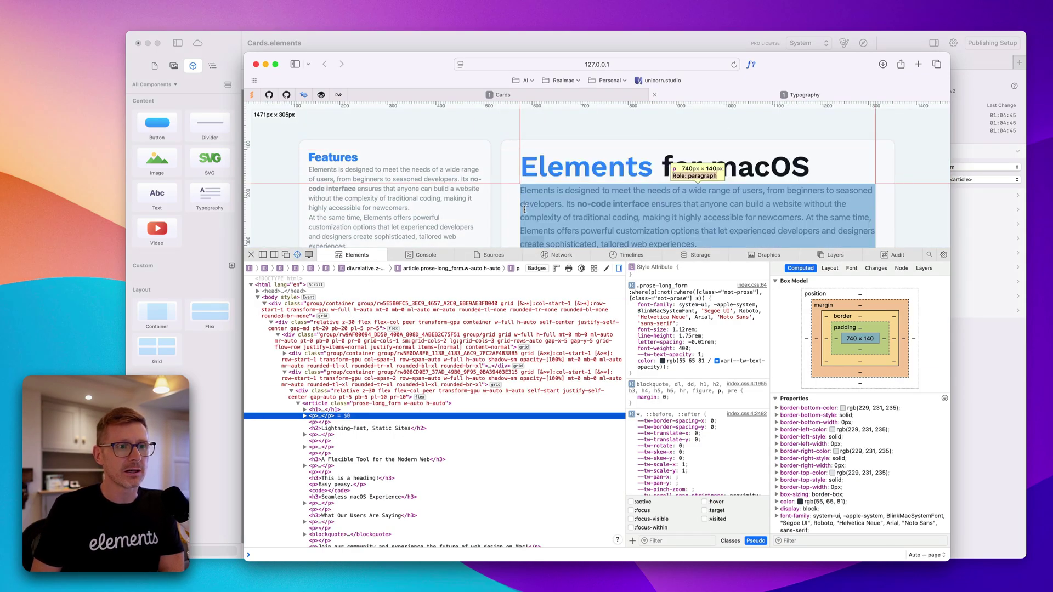
# Step: Examine the article's H1 and expanded first-paragraph markup, then close the inspector and the browser preview
pyautogui.scroll(-2, 329, 428)
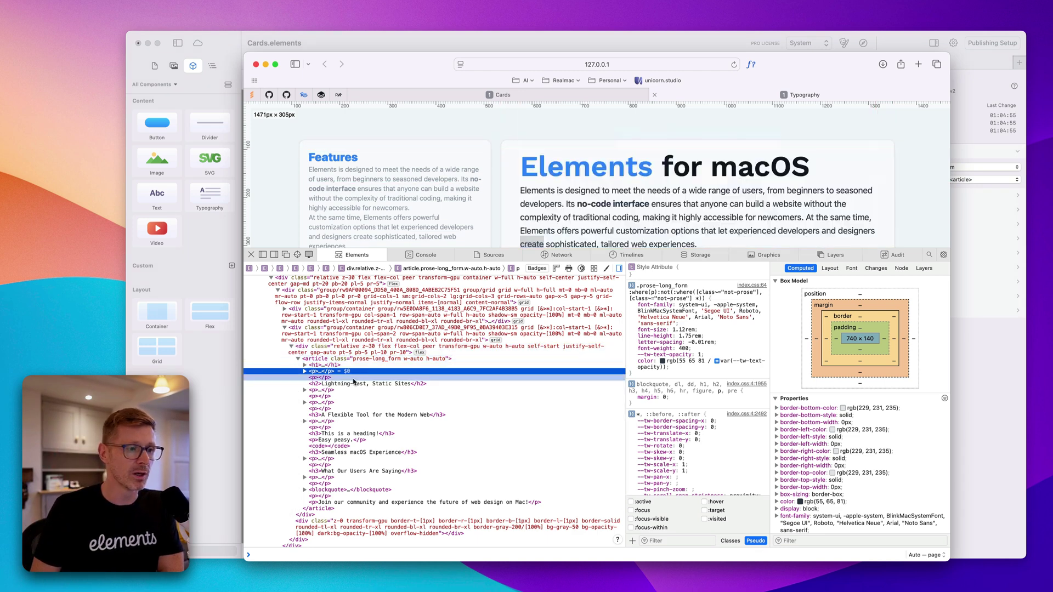
pyautogui.click(310, 365)
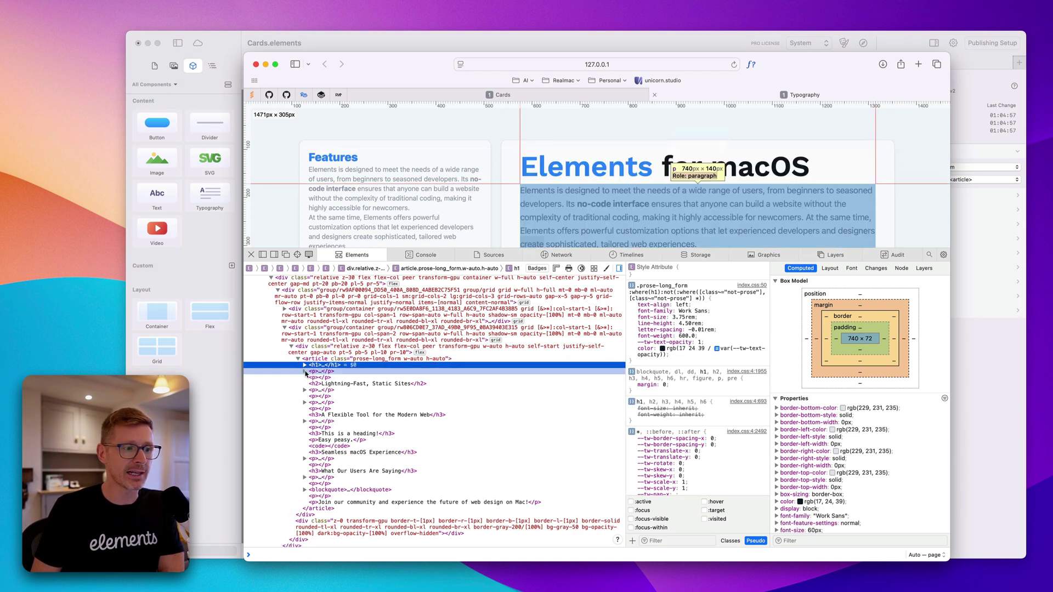
pyautogui.click(305, 372)
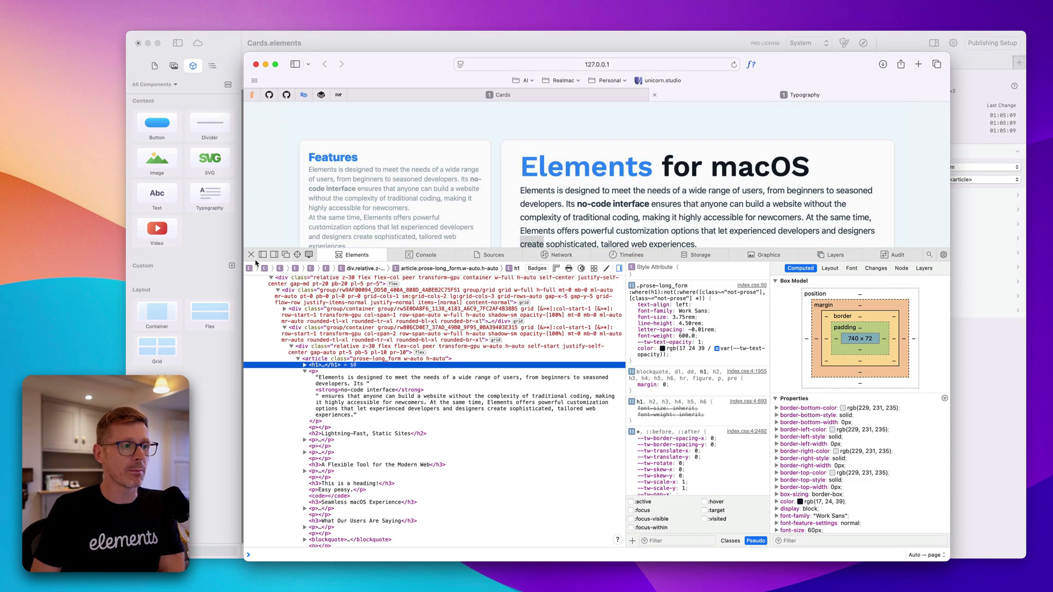
pyautogui.click(252, 255)
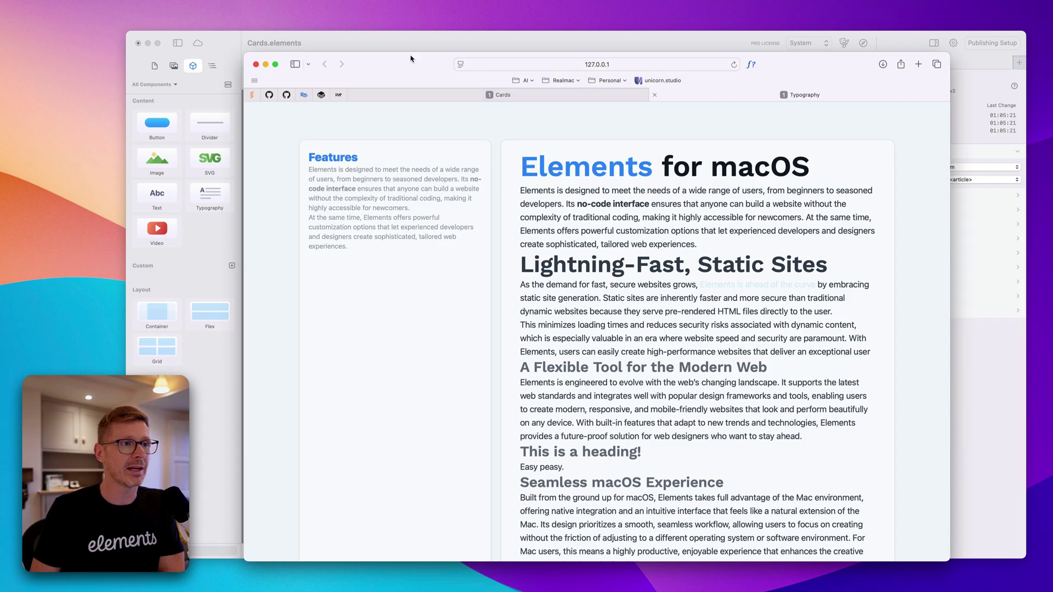
pyautogui.click(256, 64)
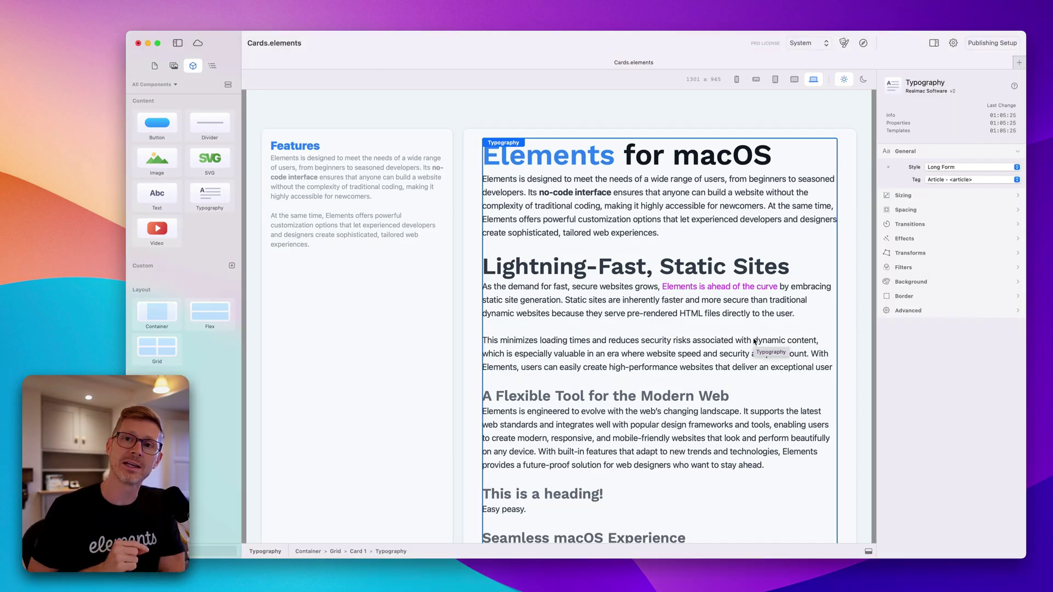
# Step: Examine the HTML tag options for the main article's Typography component, keeping Article selected
pyautogui.click(670, 225)
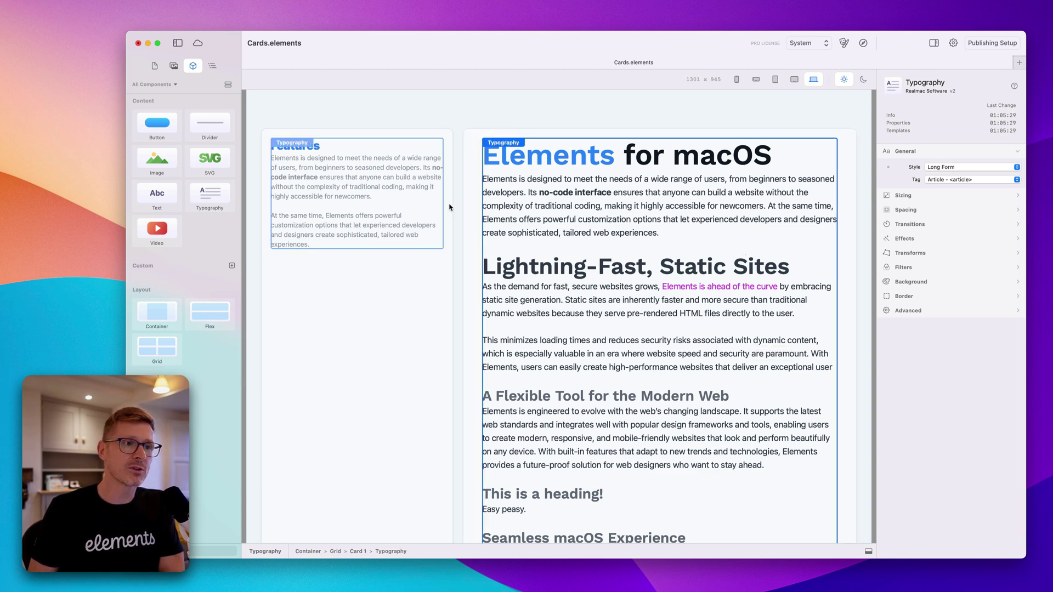
pyautogui.click(657, 210)
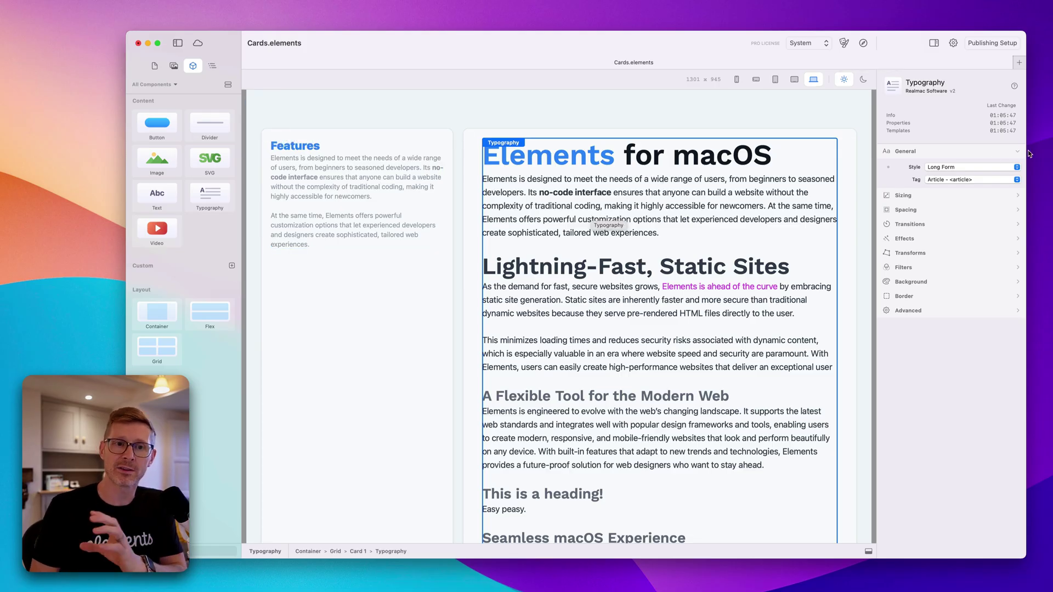
pyautogui.click(966, 180)
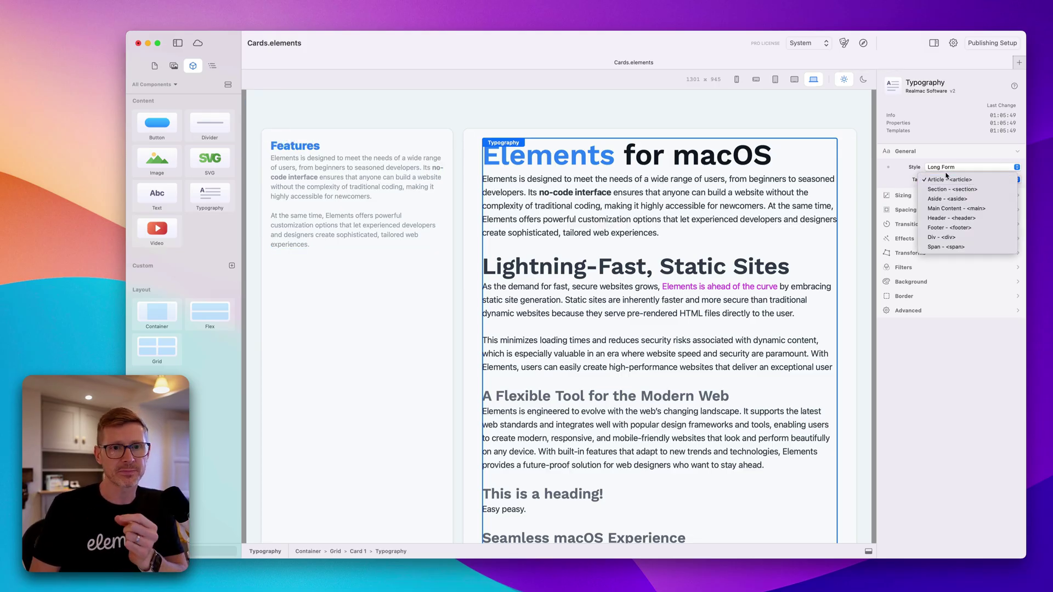
pyautogui.click(847, 160)
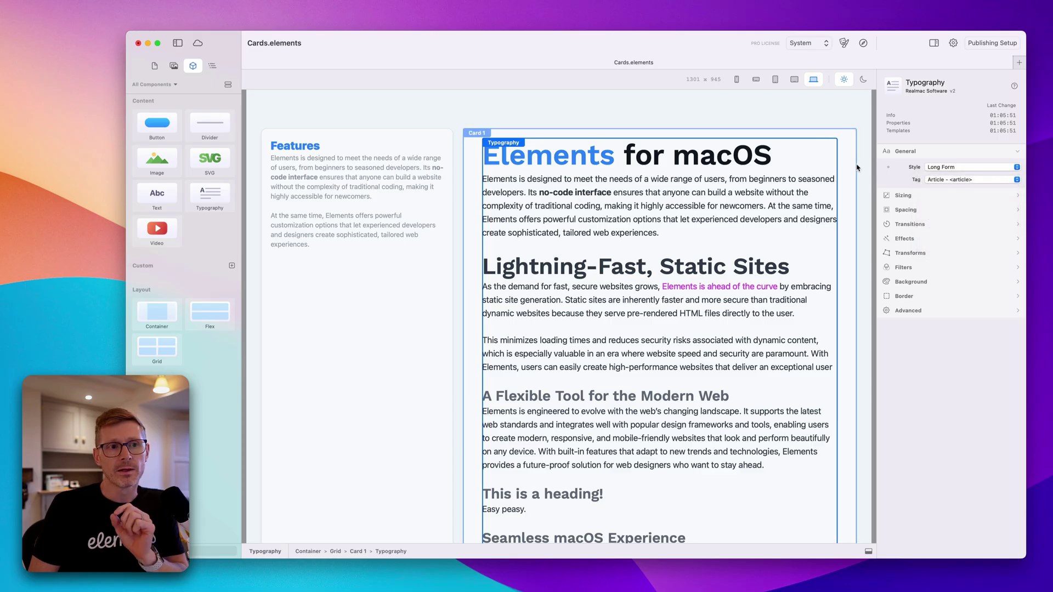
pyautogui.click(941, 183)
pyautogui.click(844, 224)
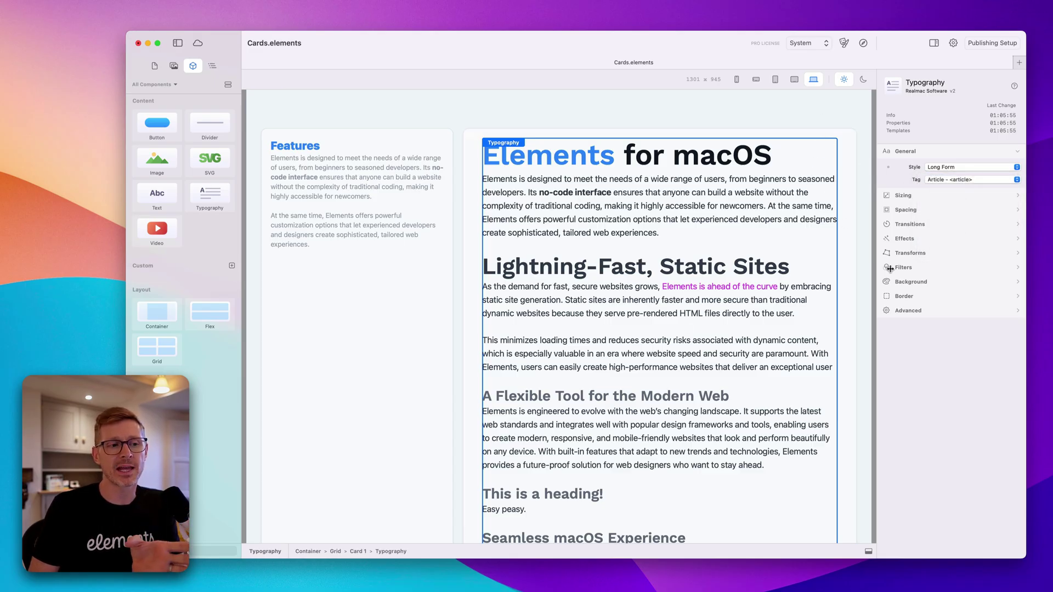
pyautogui.click(943, 181)
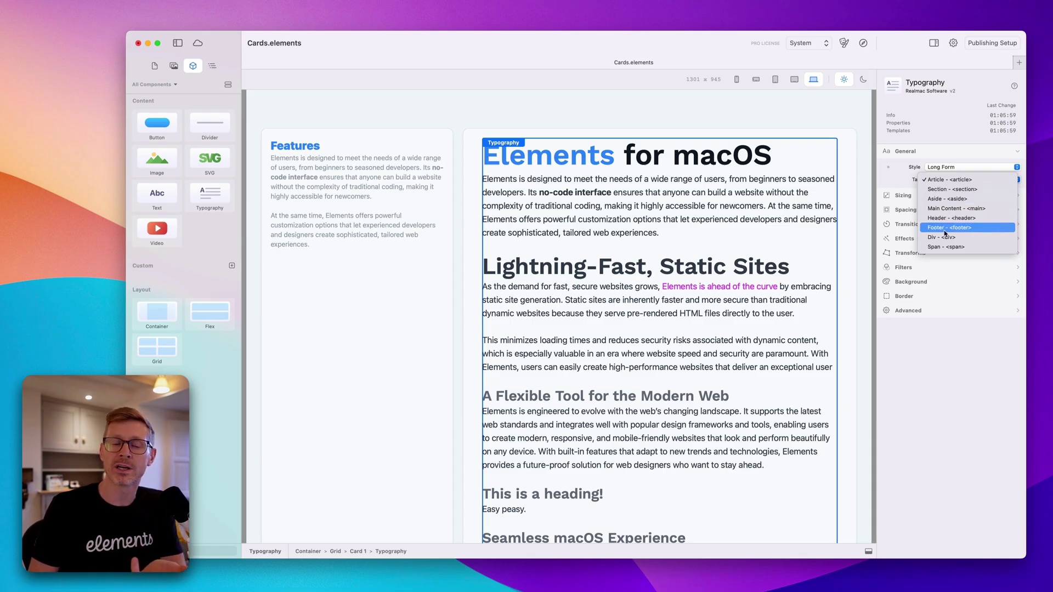
pyautogui.click(848, 203)
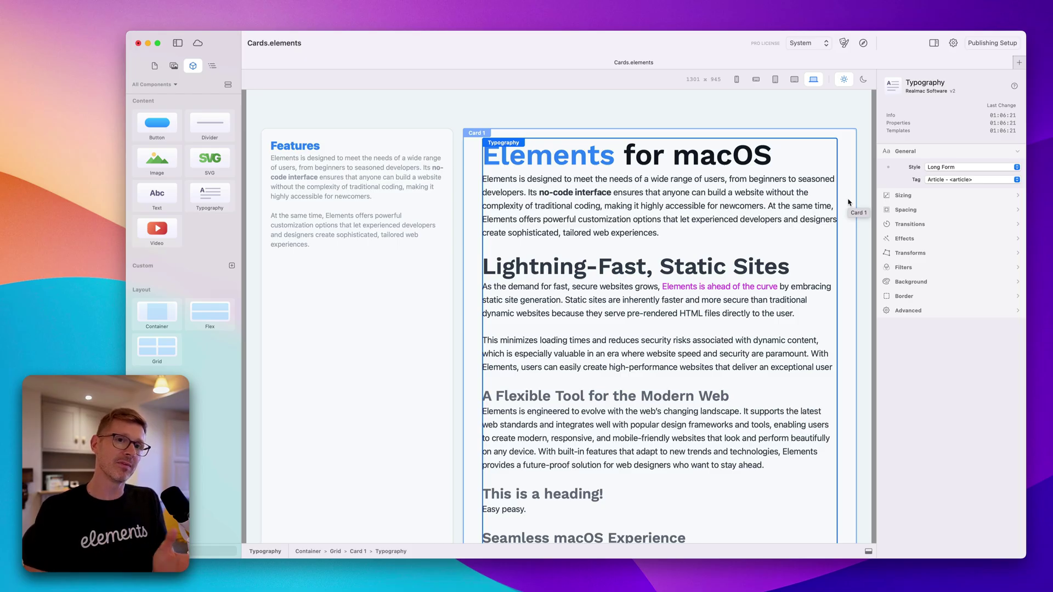
# Step: Open the theme's typography settings, review the Sidebar and Long Form styles, and return to the page
pyautogui.click(844, 43)
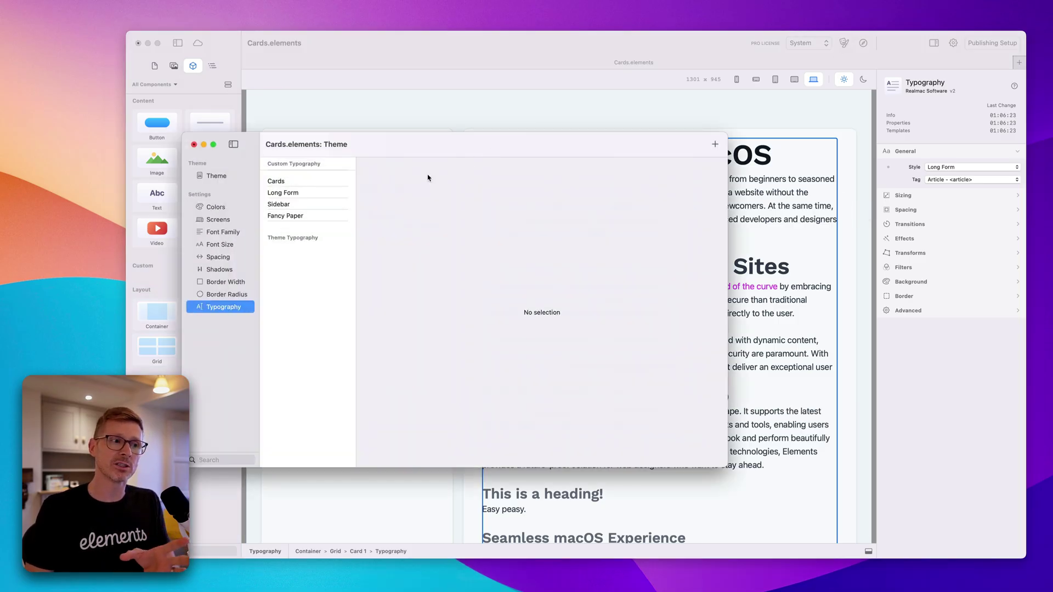
pyautogui.moveTo(393, 148); pyautogui.dragTo(699, 265)
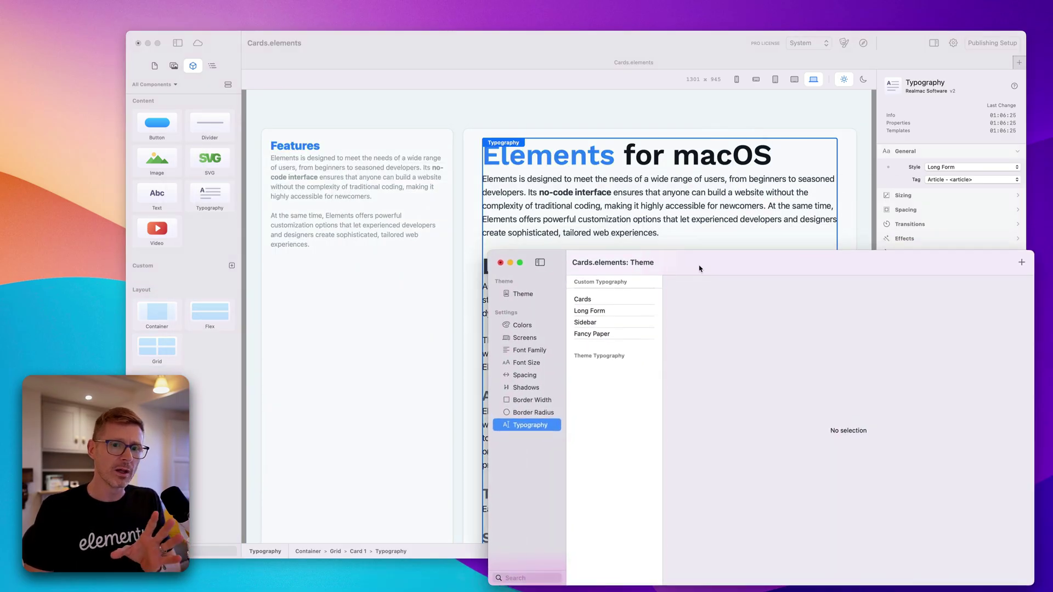
pyautogui.click(627, 324)
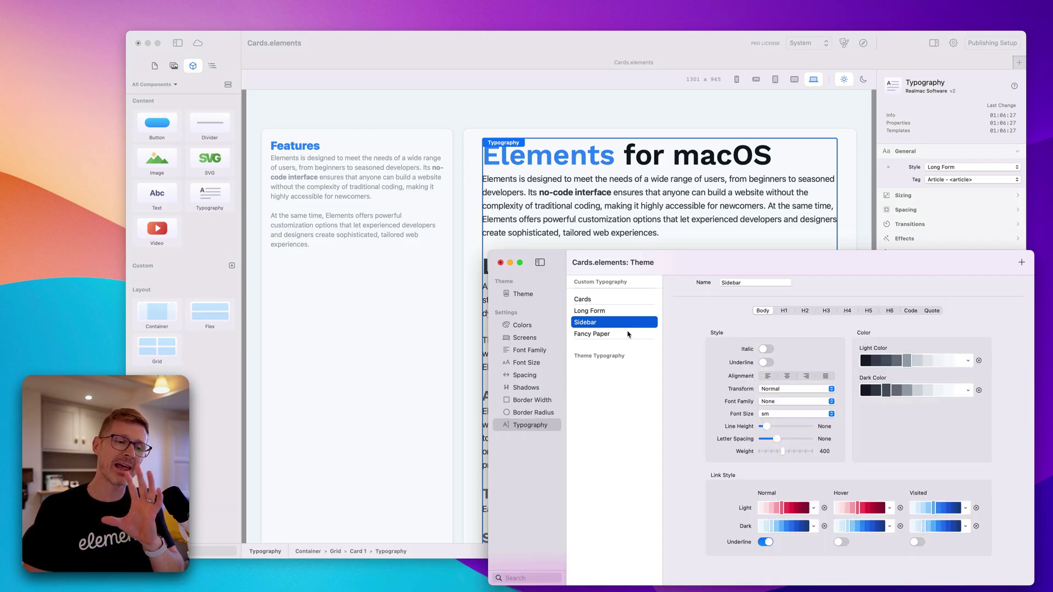
pyautogui.click(620, 312)
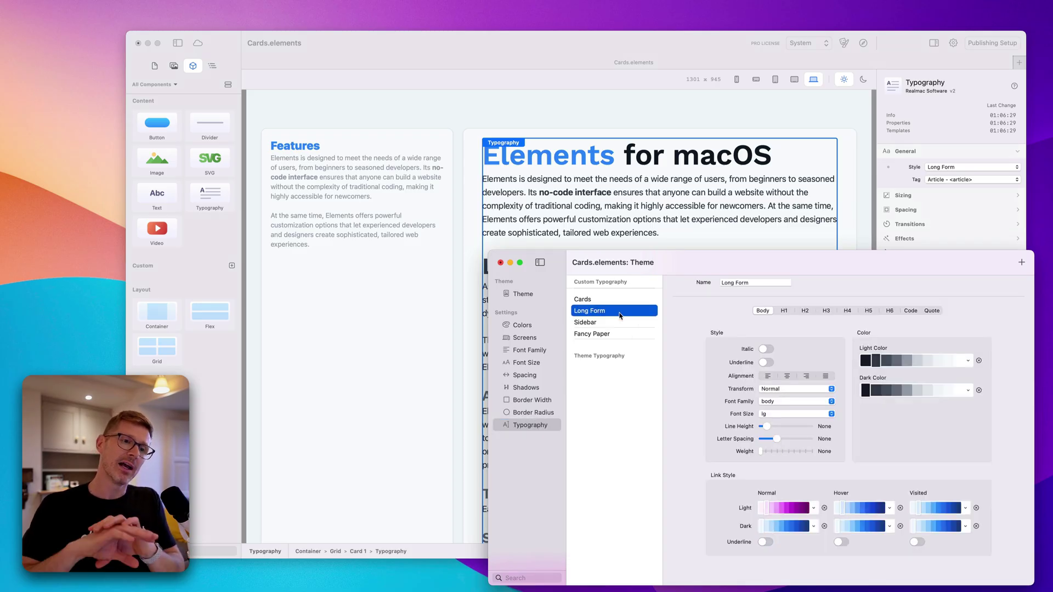
pyautogui.click(714, 237)
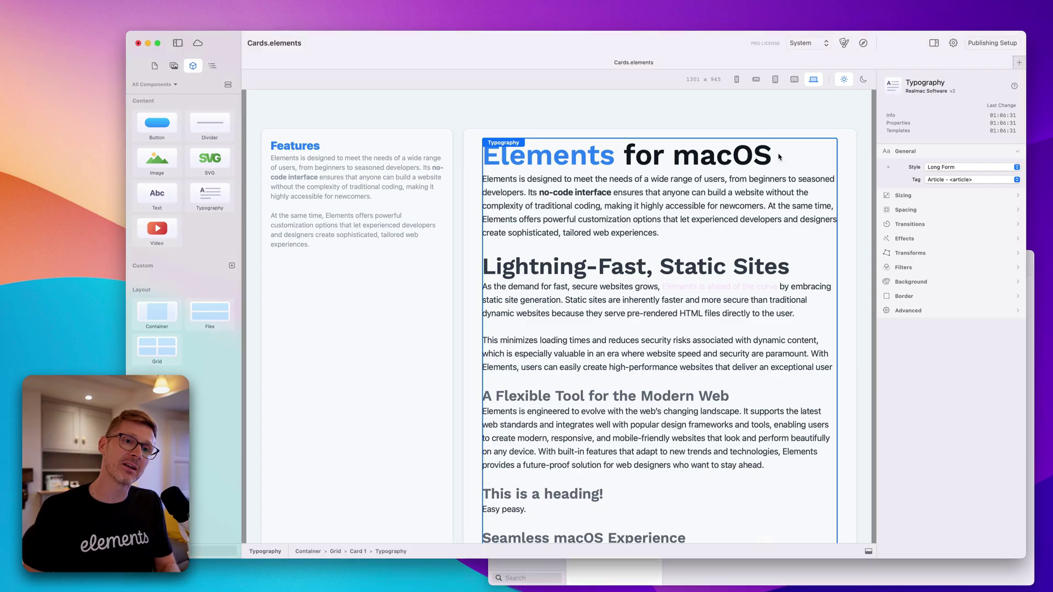
# Step: Add a Text component below the sidebar's Features text, and compare its settings with the main article's Typography component
pyautogui.doubleClick(678, 231)
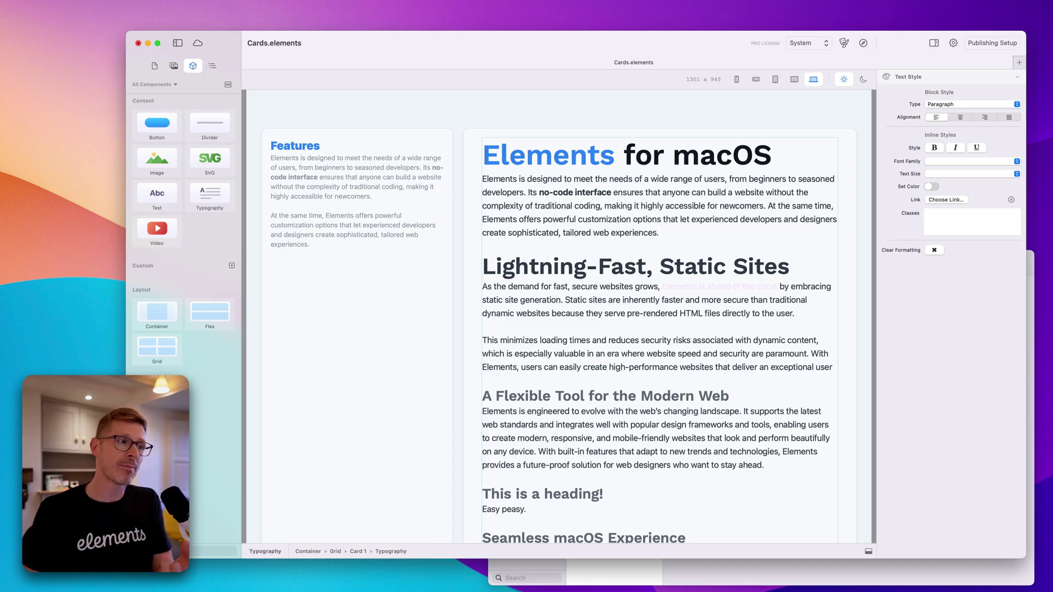
pyautogui.moveTo(157, 200); pyautogui.dragTo(342, 294)
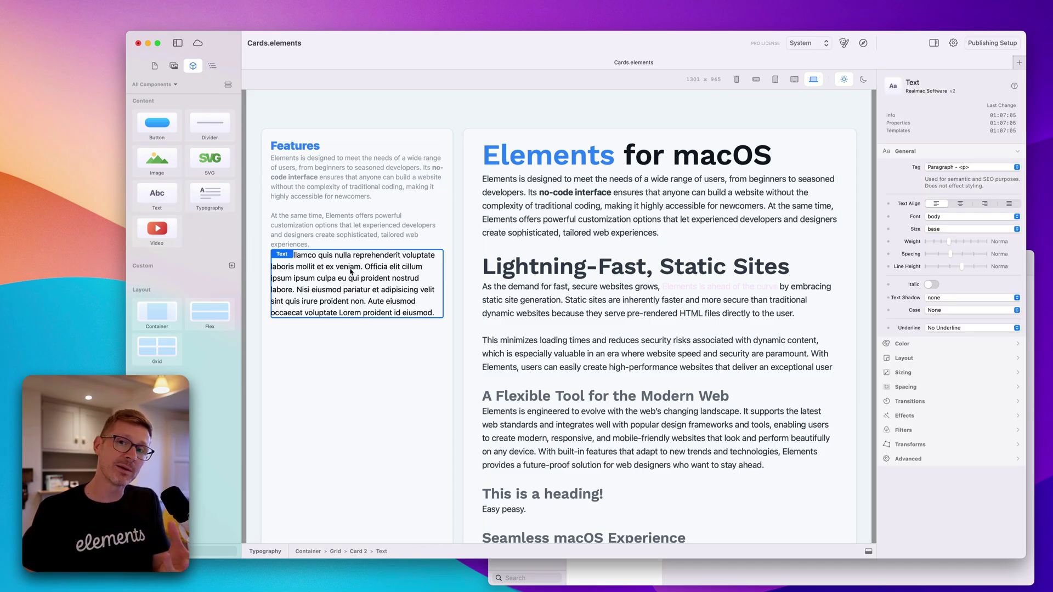
pyautogui.click(381, 368)
pyautogui.click(368, 279)
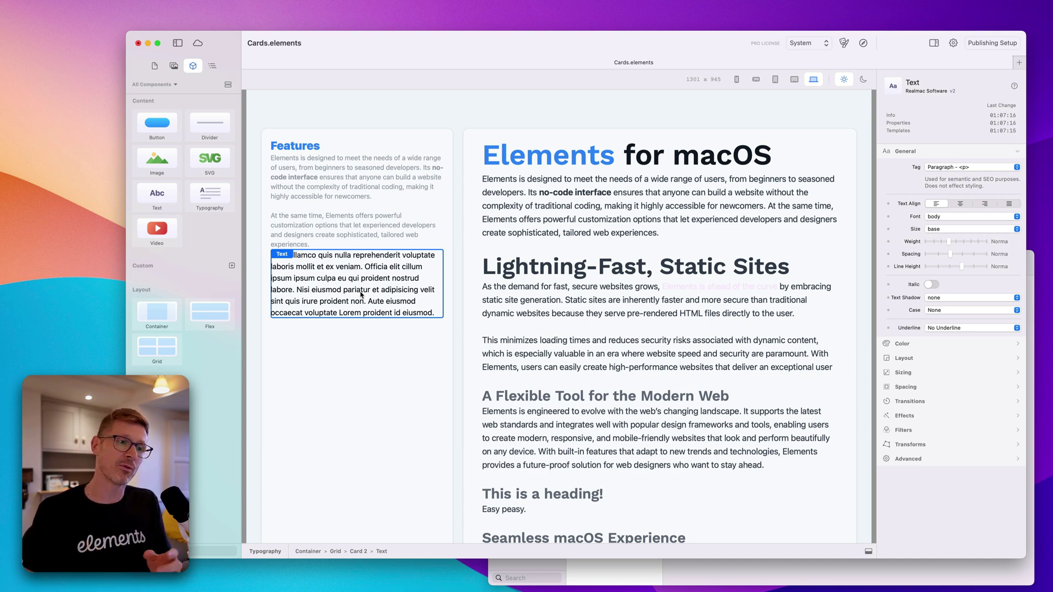
pyautogui.click(502, 255)
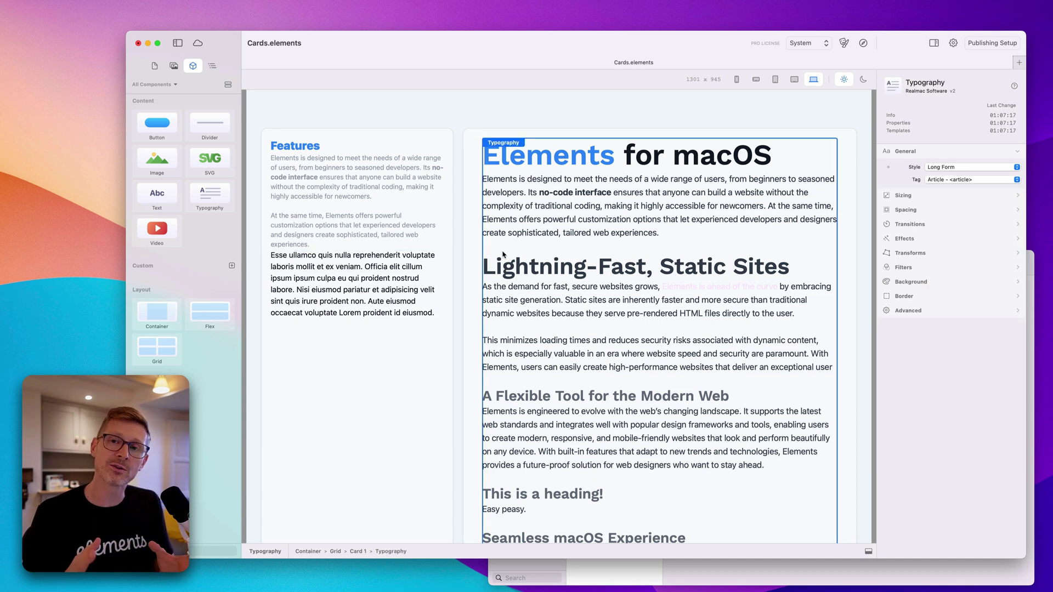